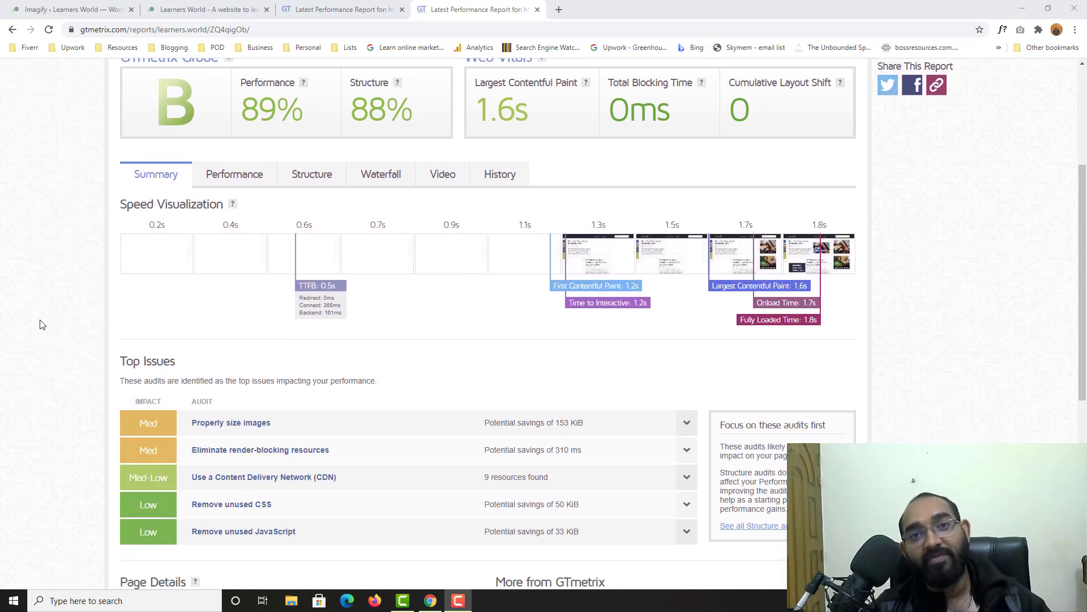
Step: Compare the earlier 1.8s GTmetrix time with desktop PageSpeed results, scroll the blog, and copy its URL
{"action": "double_click", "coordinate": [292, 392]}
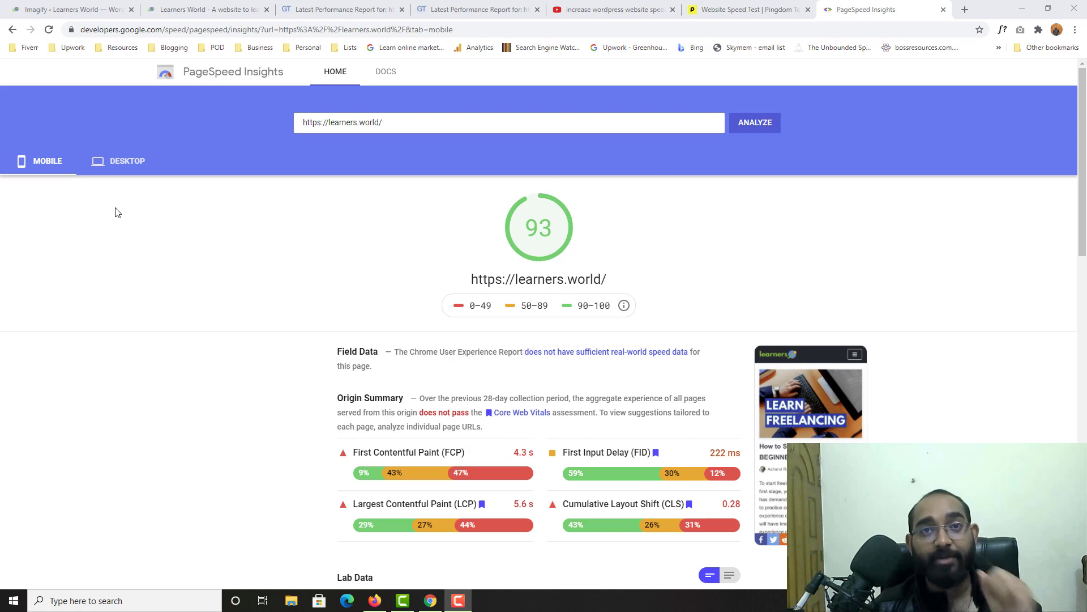
{"action": "left_click", "coordinate": [123, 165]}
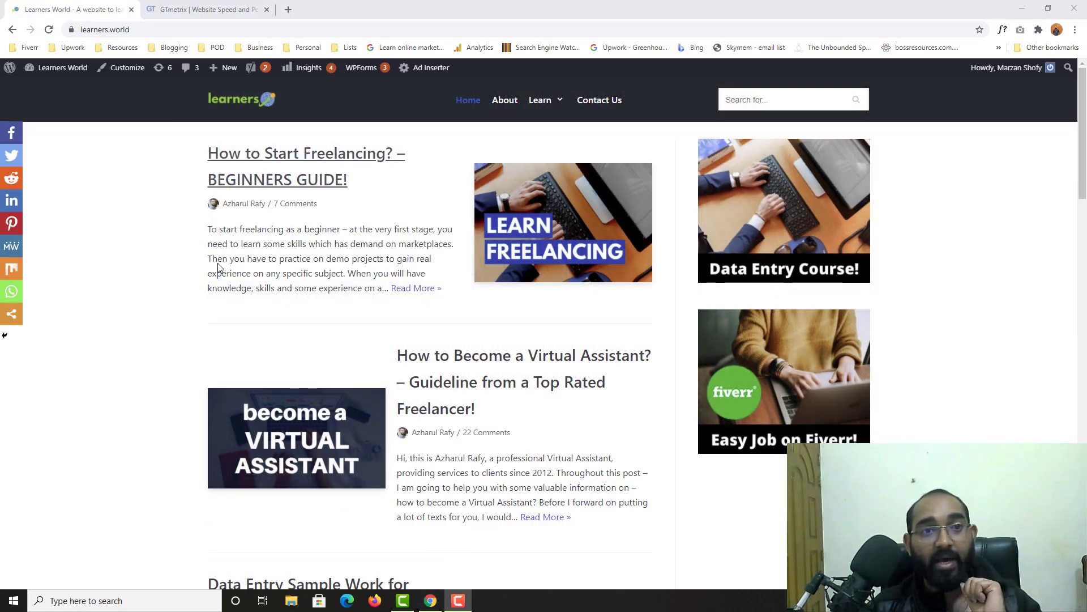
{"action": "scroll", "coordinate": [162, 359], "scroll_direction": "down", "scroll_amount": 15}
{"action": "scroll", "coordinate": [162, 359], "scroll_direction": "down", "scroll_amount": 10}
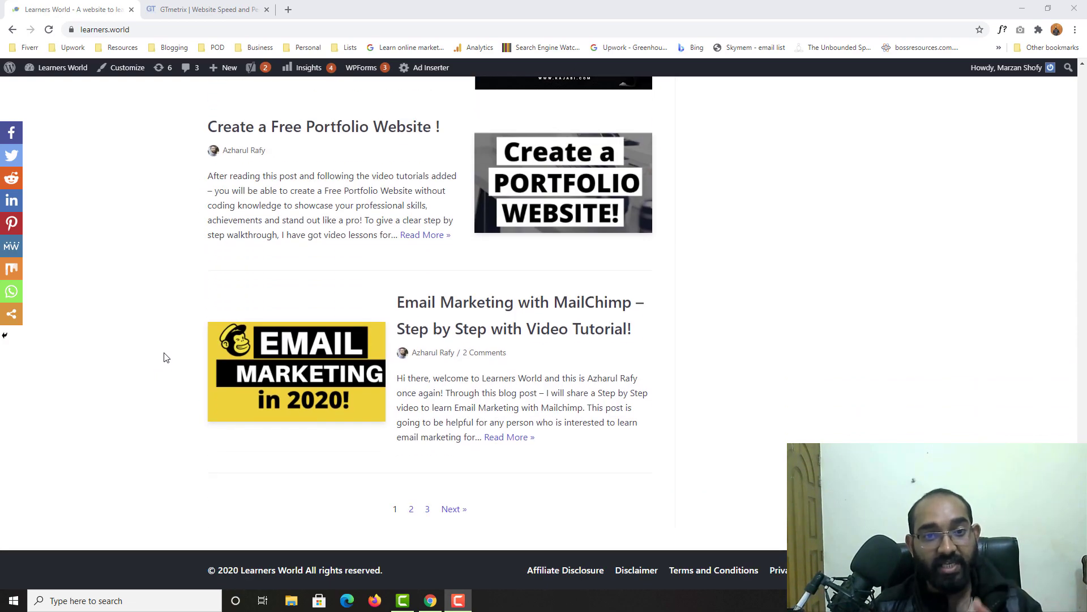
{"action": "scroll", "coordinate": [164, 357], "scroll_direction": "up", "scroll_amount": 15}
{"action": "left_click", "coordinate": [154, 32]}
{"action": "key", "text": "ctrl+c"}
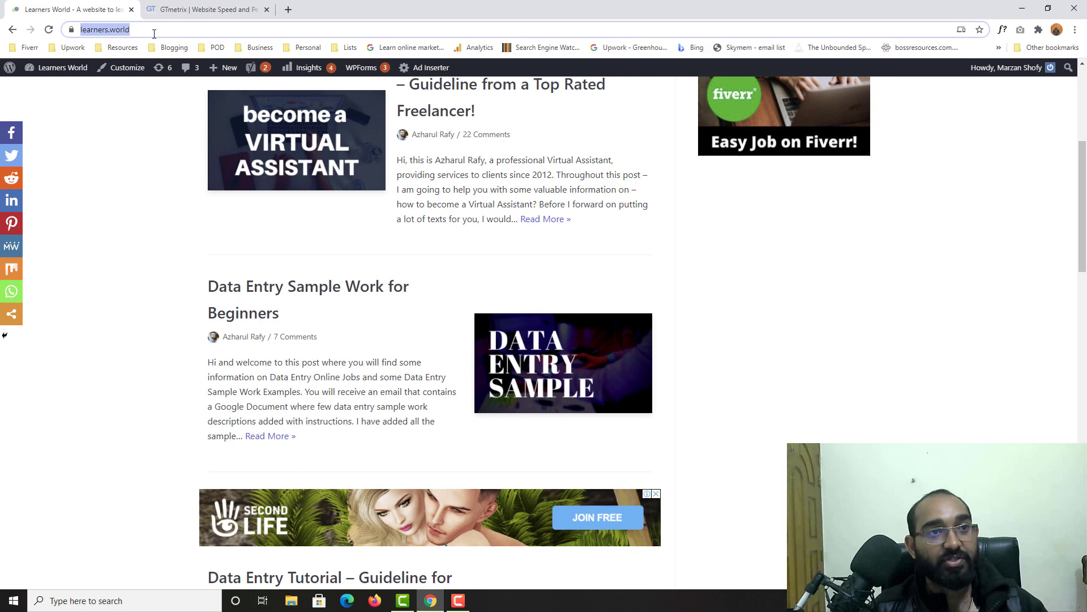
{"action": "left_click", "coordinate": [175, 9]}
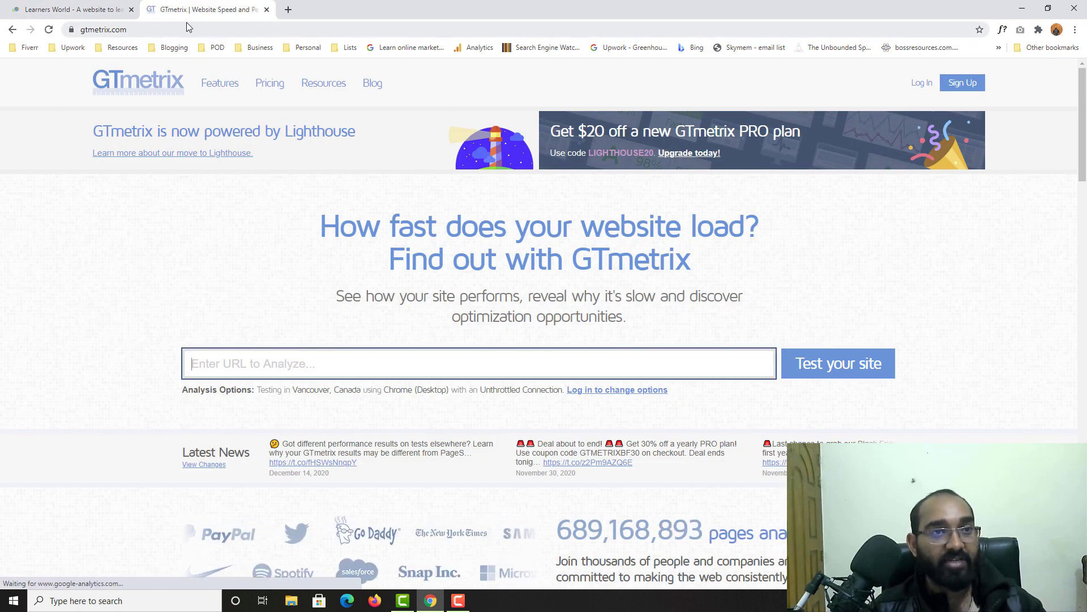
{"action": "left_click", "coordinate": [374, 361]}
{"action": "key", "text": "ctrl+v"}
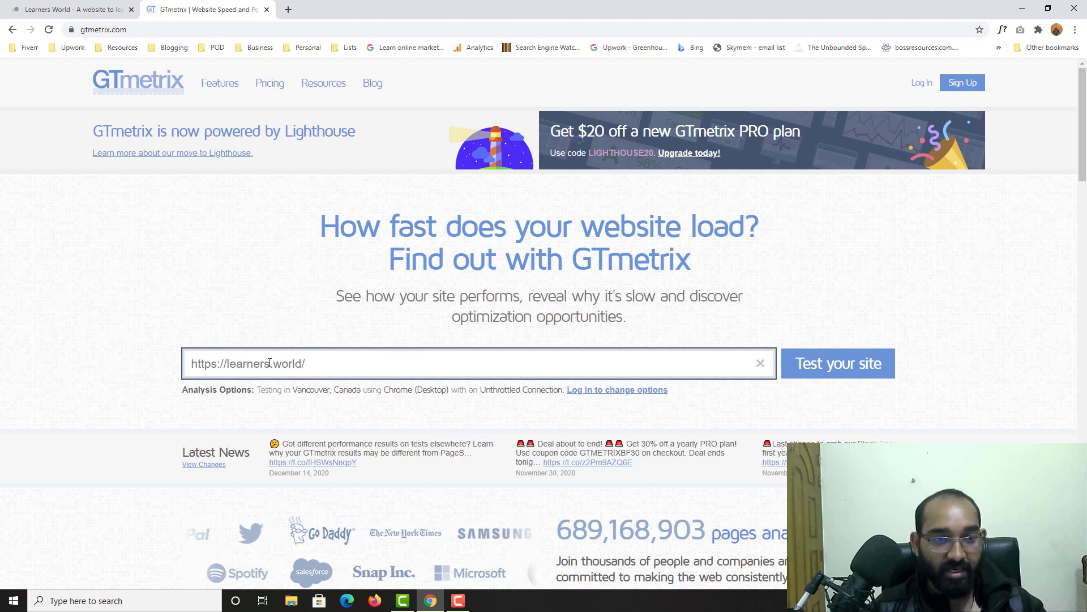
{"action": "left_click", "coordinate": [833, 367]}
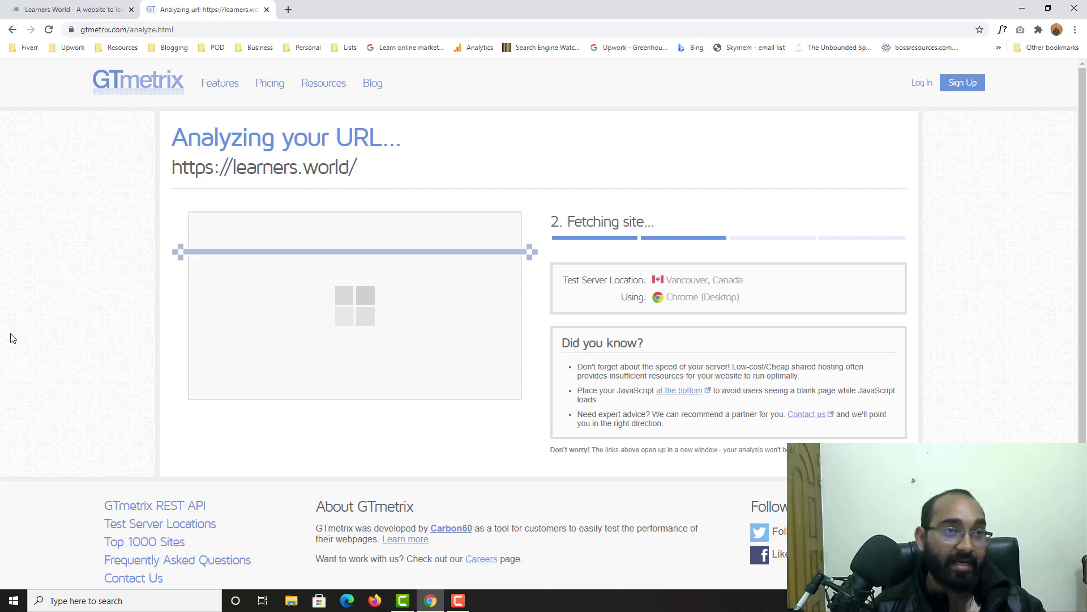
Step: Go from the site-name menu to the Dashboard and its Installed Plugins list, checking the GTmetrix test briefly
{"action": "left_click", "coordinate": [67, 5]}
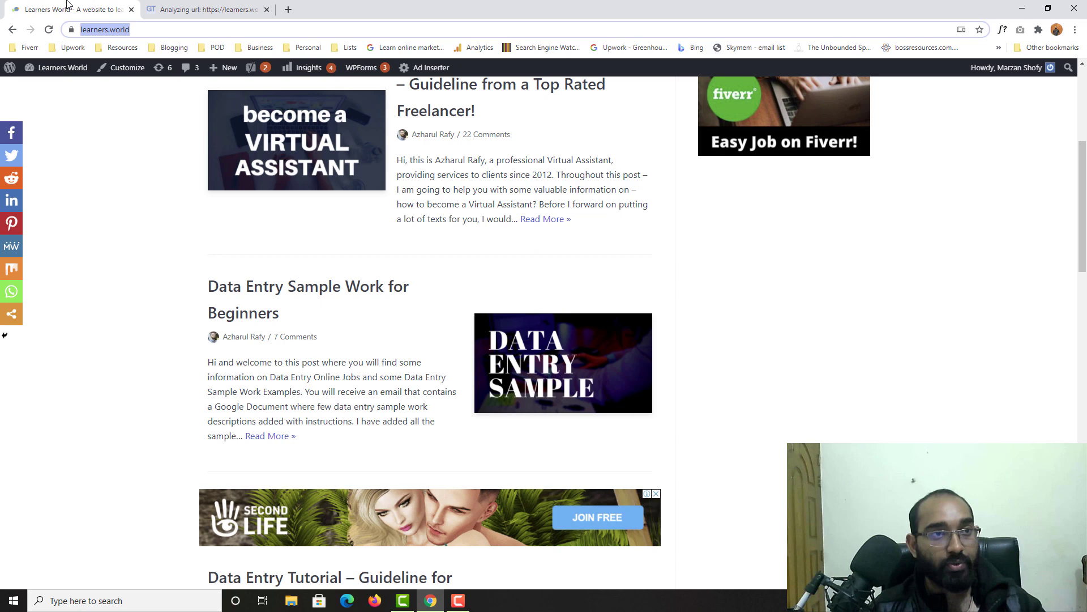
{"action": "mouse_move", "coordinate": [66, 67]}
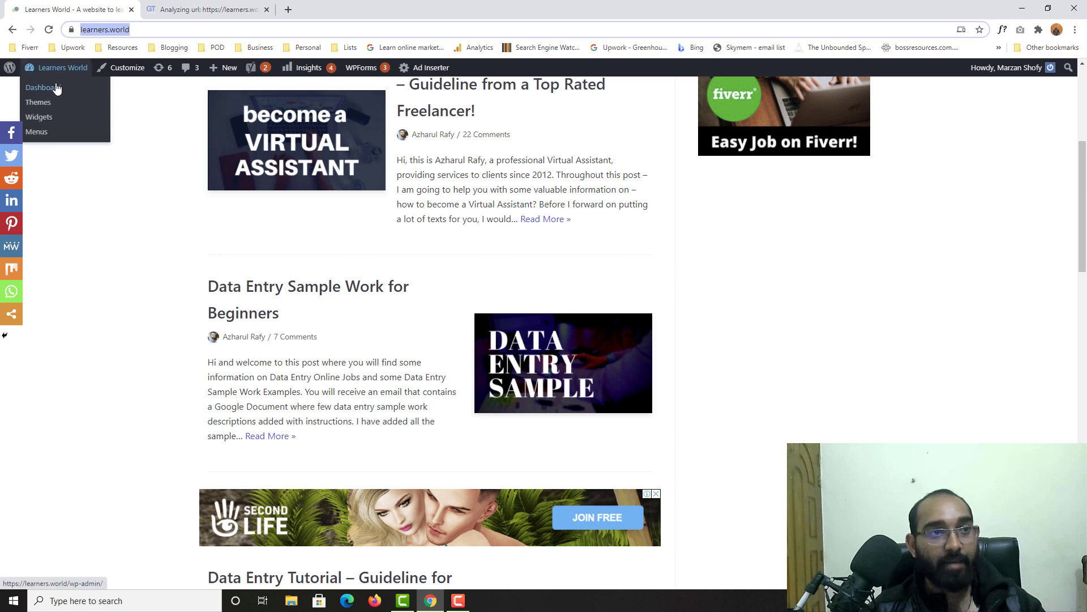
{"action": "left_click", "coordinate": [57, 88]}
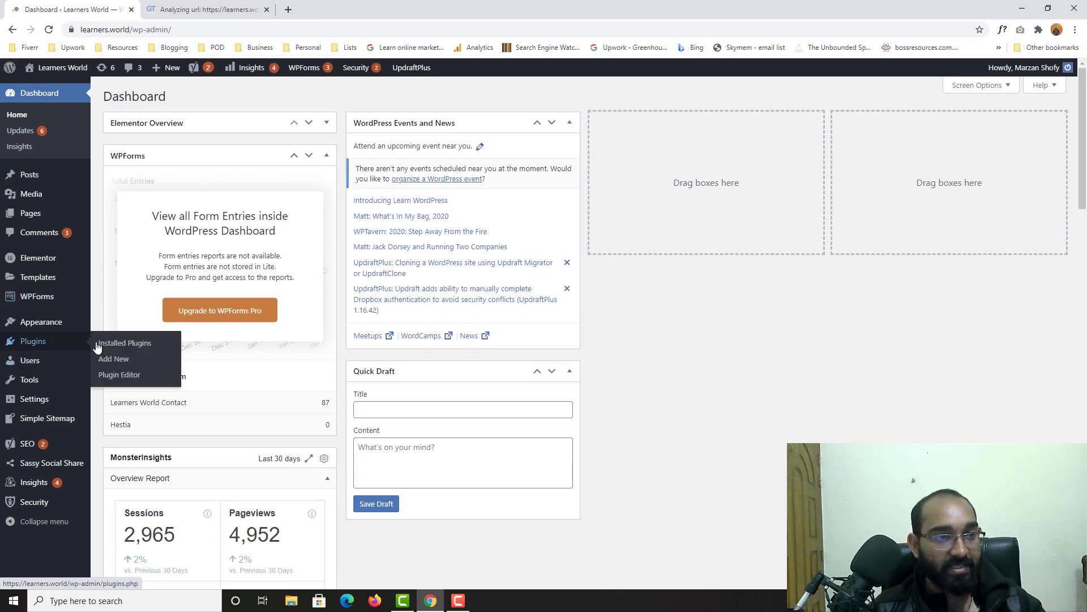
{"action": "left_click", "coordinate": [98, 344]}
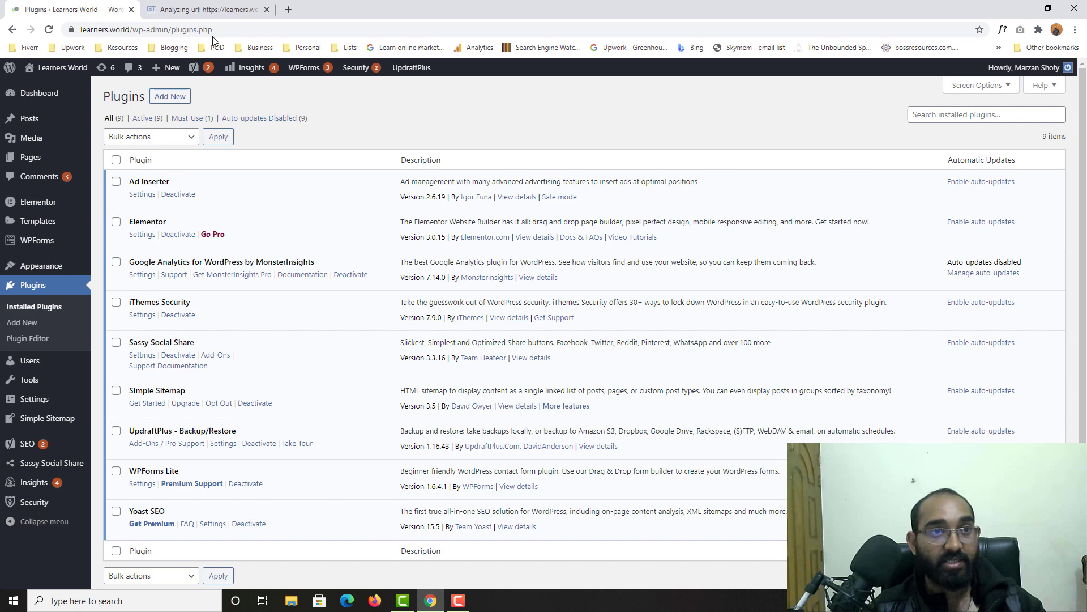
{"action": "left_click", "coordinate": [197, 5]}
{"action": "left_click", "coordinate": [91, 9]}
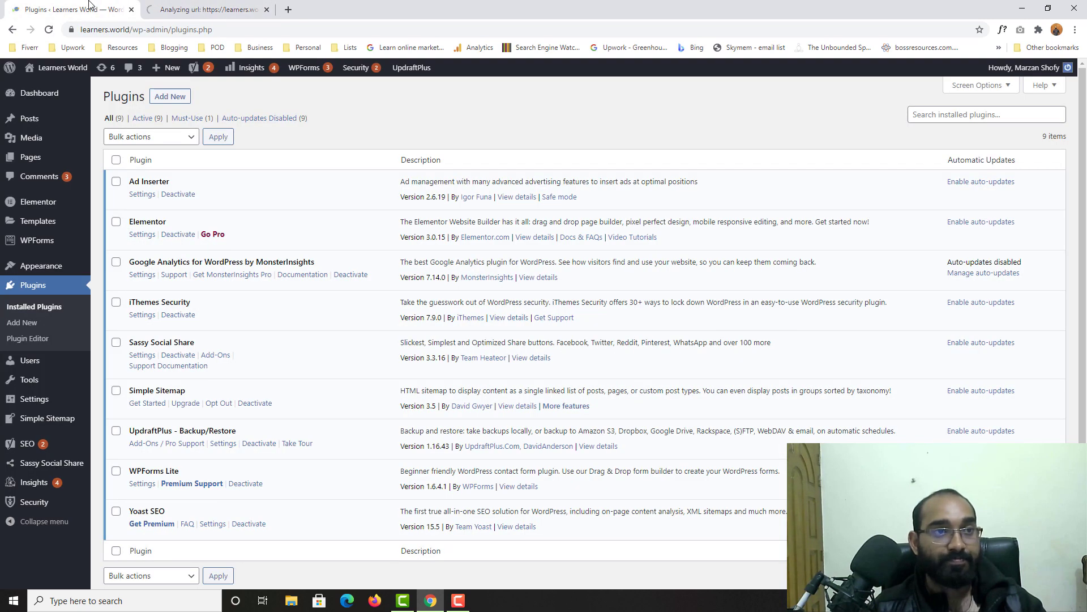
Step: Review the GTmetrix Top Issues, including Properly size images, and the 4.1s fully loaded time
{"action": "left_click", "coordinate": [170, 6]}
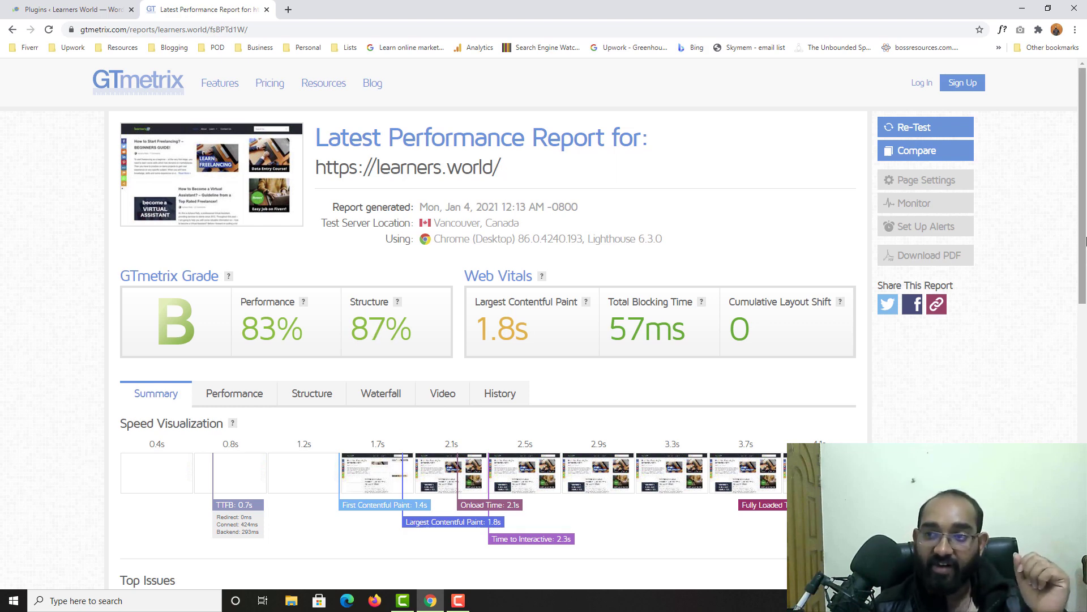
{"action": "scroll", "coordinate": [667, 324], "scroll_direction": "down", "scroll_amount": 3}
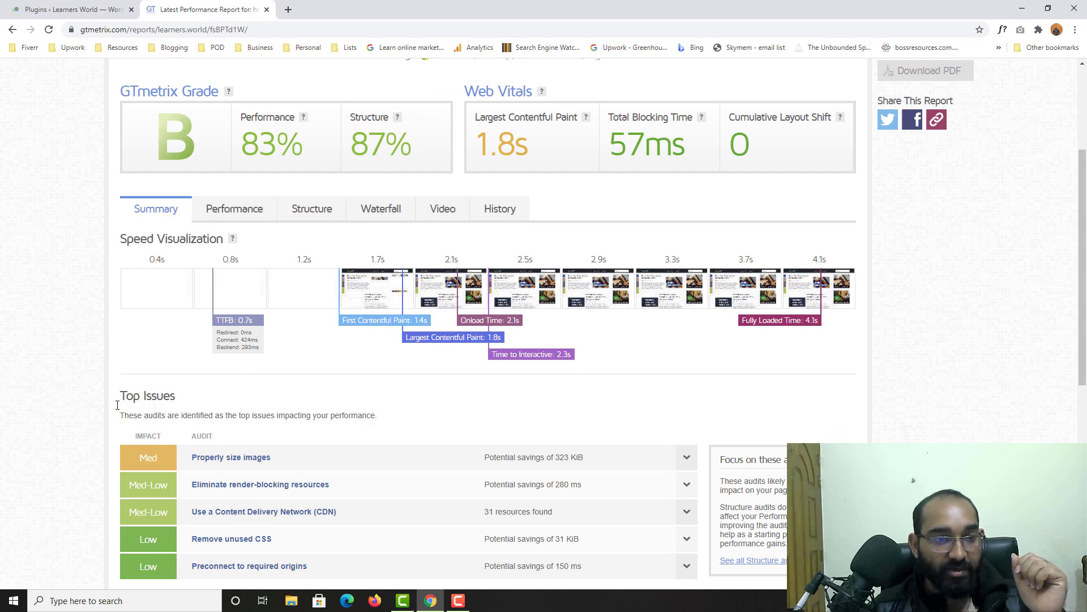
{"action": "scroll", "coordinate": [117, 405], "scroll_direction": "down", "scroll_amount": 4}
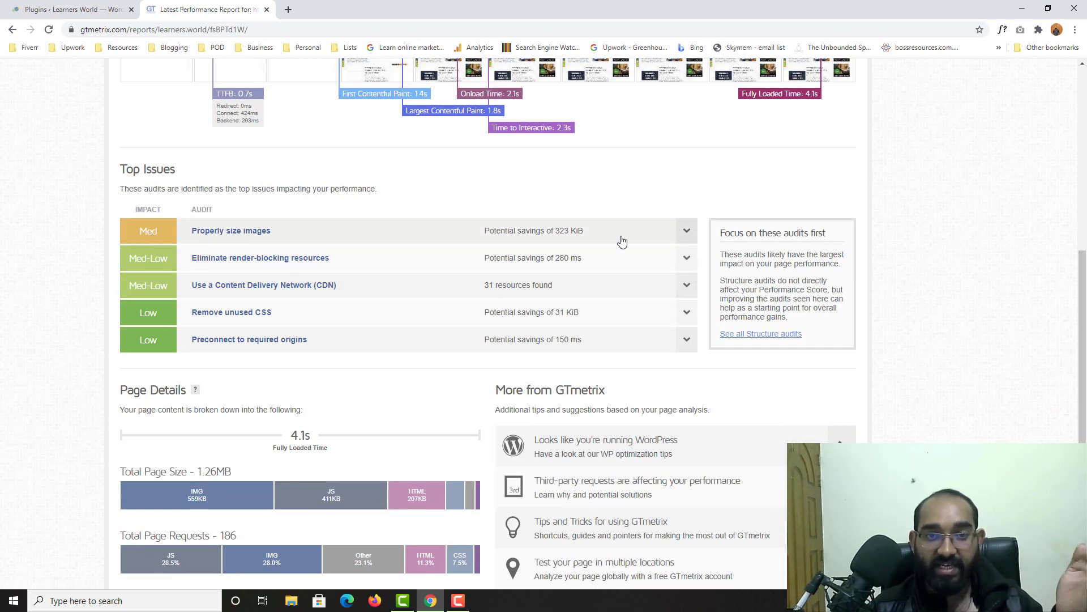
{"action": "left_click", "coordinate": [684, 238]}
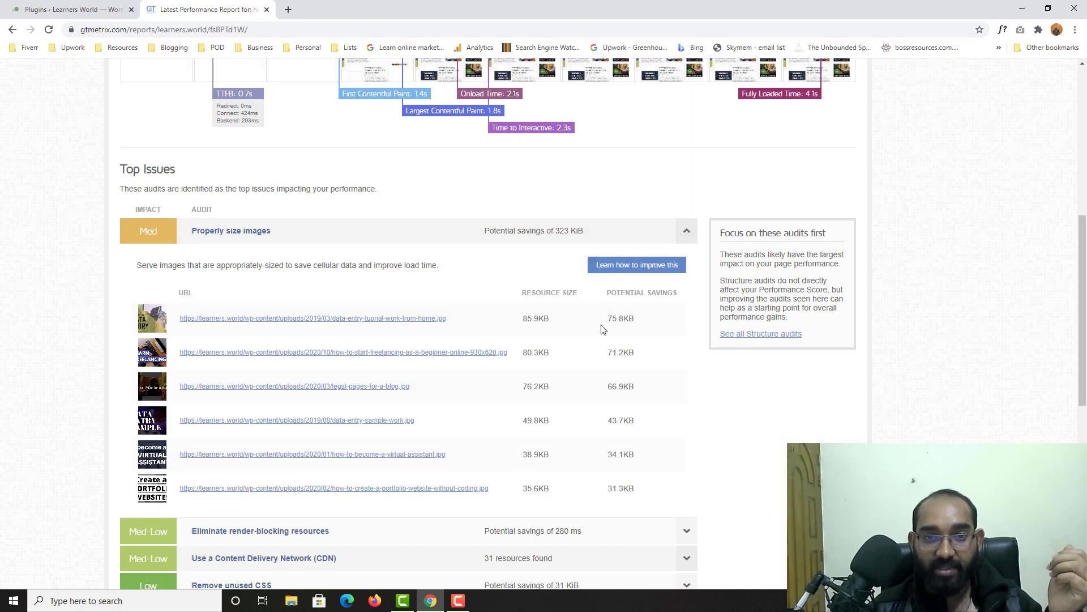
{"action": "left_click", "coordinate": [686, 238]}
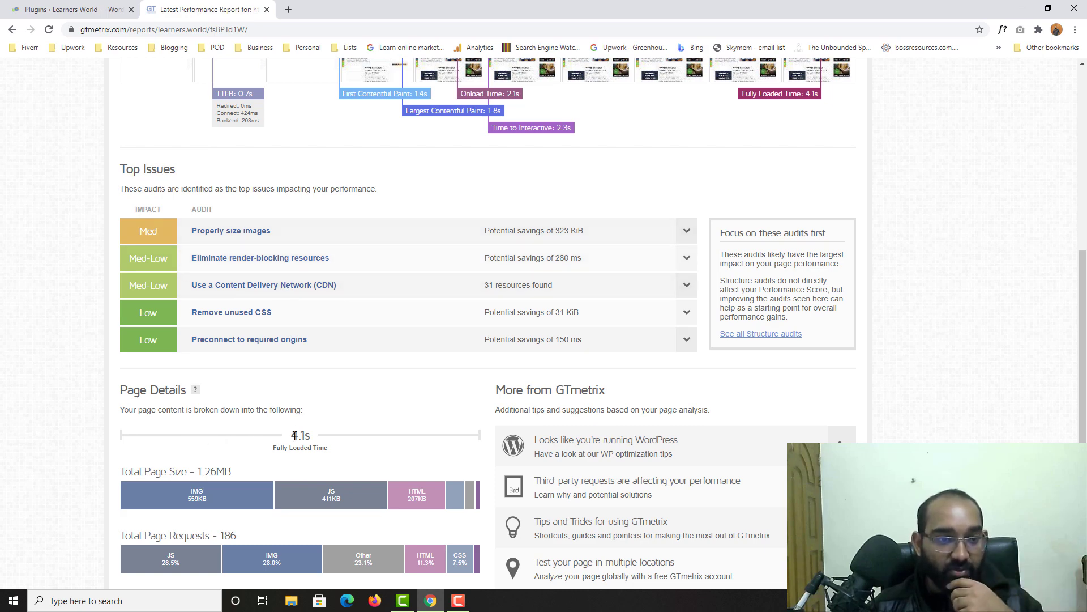
{"action": "left_click_drag", "start_coordinate": [291, 439], "coordinate": [308, 435]}
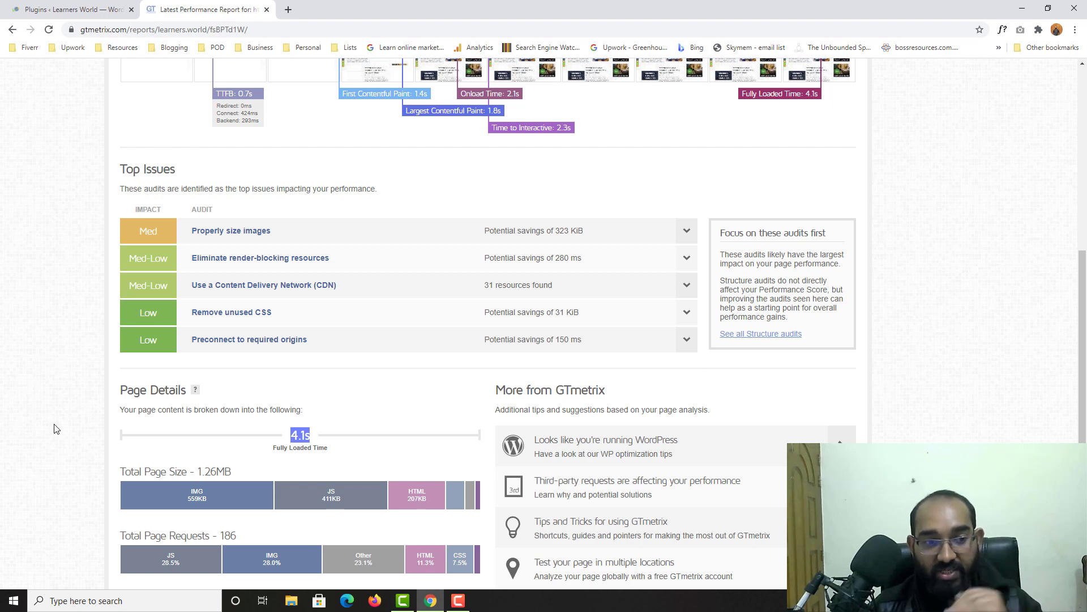
{"action": "left_click", "coordinate": [285, 445]}
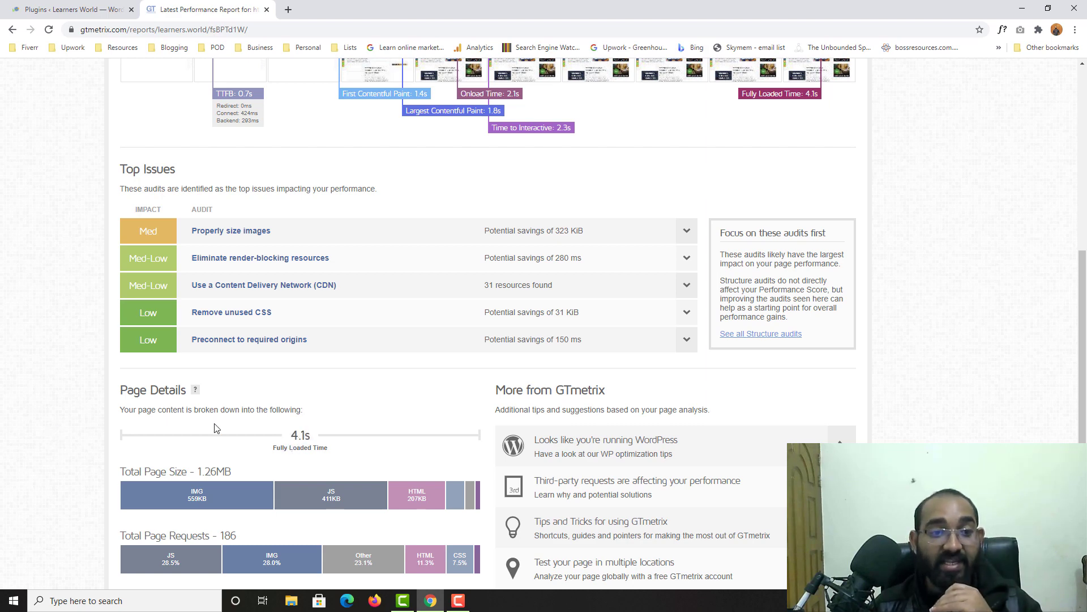
Step: Inspect the page-size breakdown (images 559KB, JavaScript 411KB), then return to the WordPress plugins page
{"action": "scroll", "coordinate": [214, 428], "scroll_direction": "down", "scroll_amount": 2}
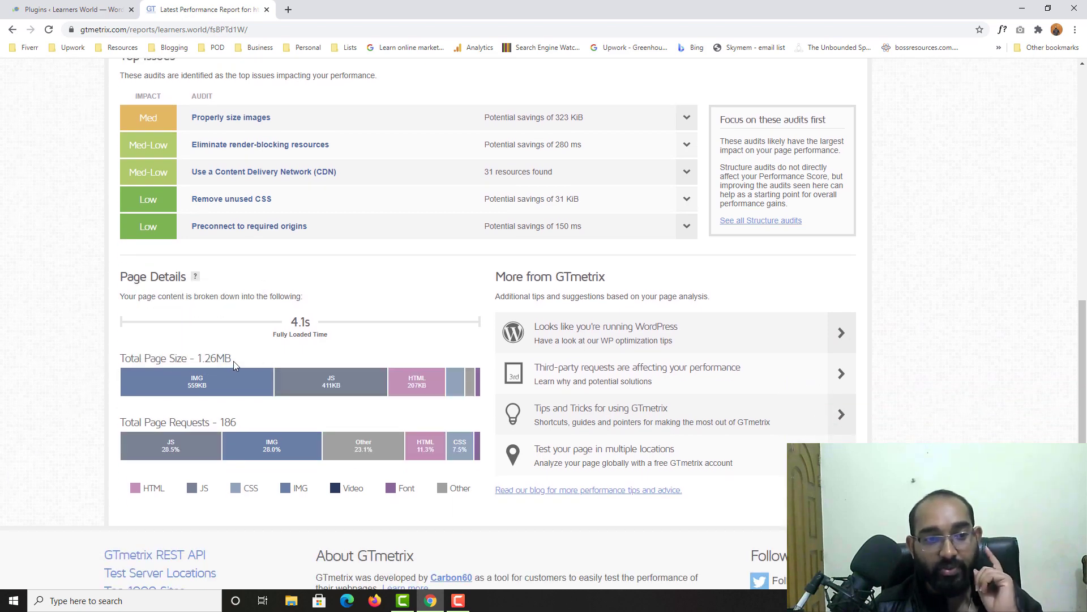
{"action": "mouse_move", "coordinate": [151, 390]}
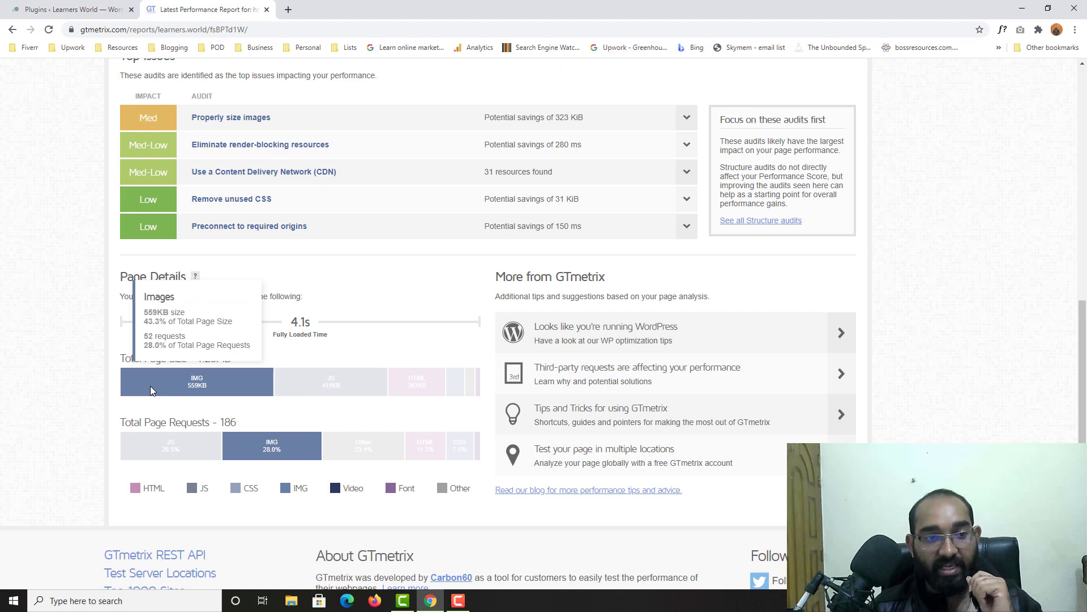
{"action": "mouse_move", "coordinate": [338, 390]}
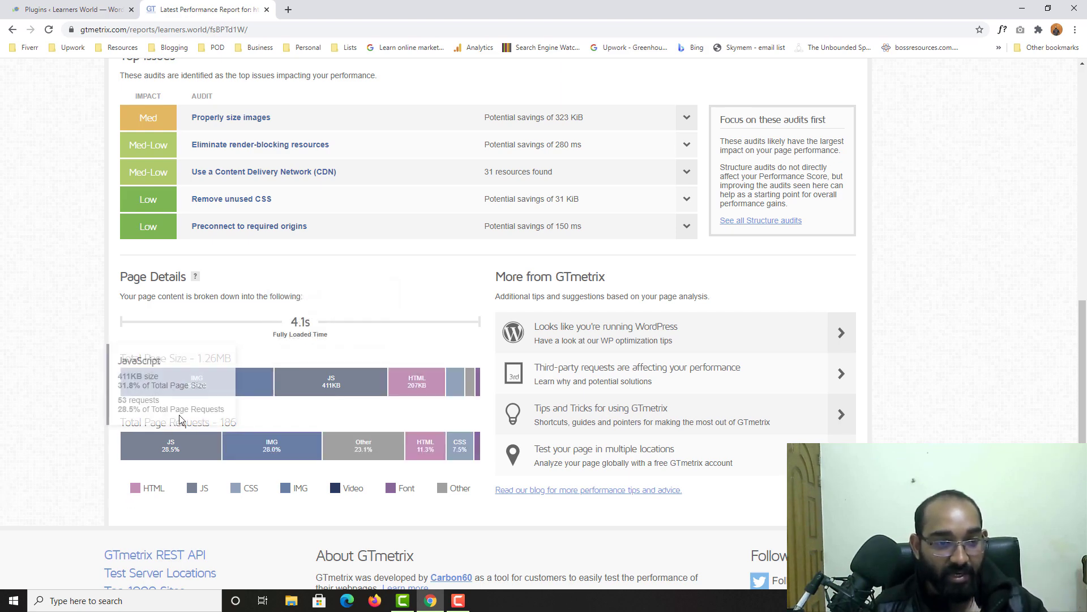
{"action": "mouse_move", "coordinate": [167, 458]}
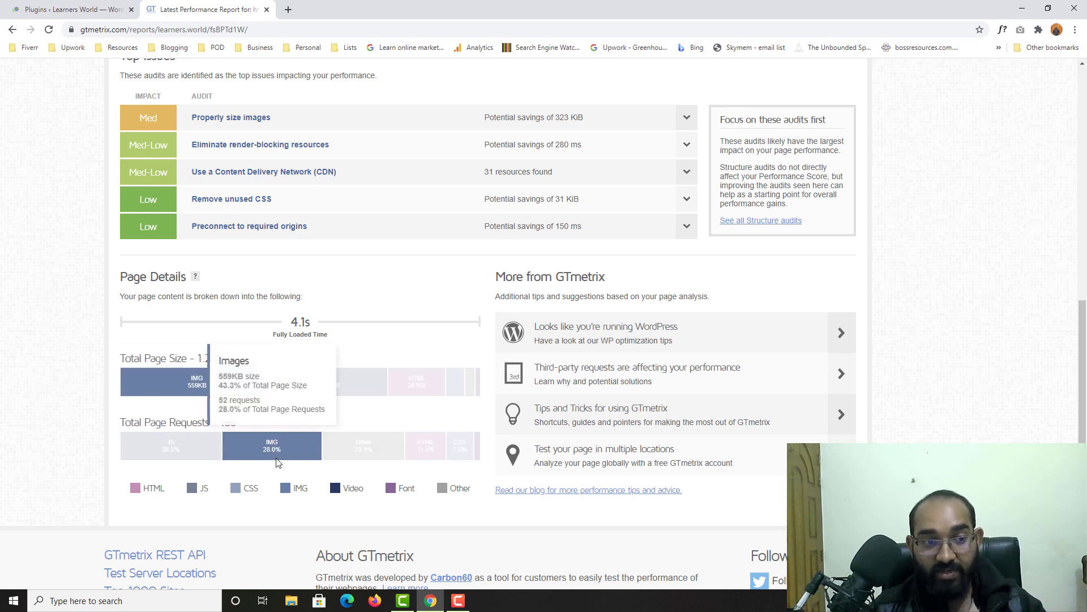
{"action": "mouse_move", "coordinate": [281, 445]}
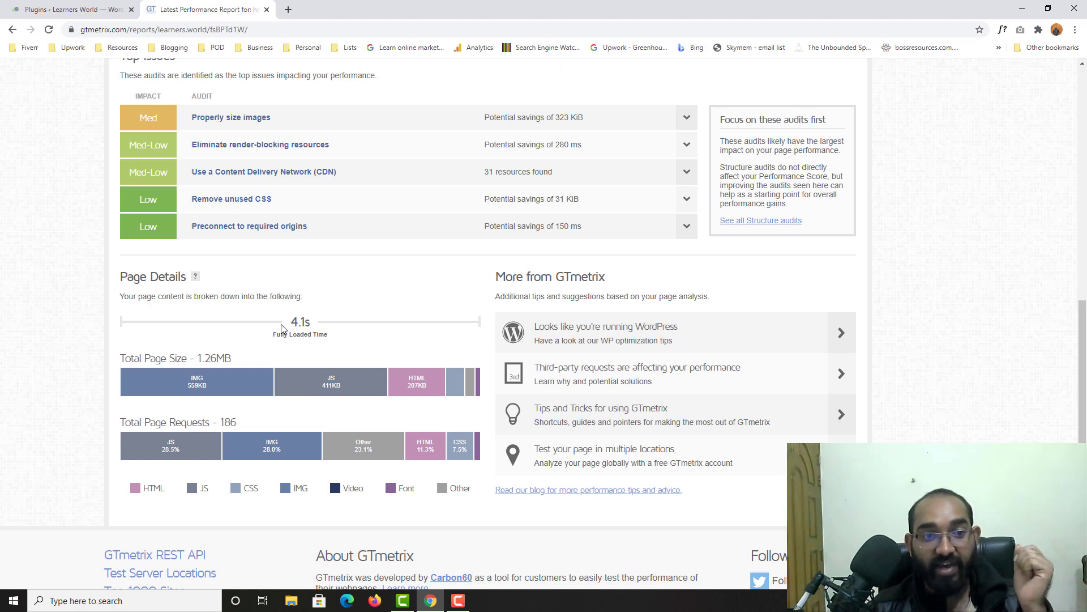
{"action": "left_click_drag", "start_coordinate": [289, 327], "coordinate": [311, 328]}
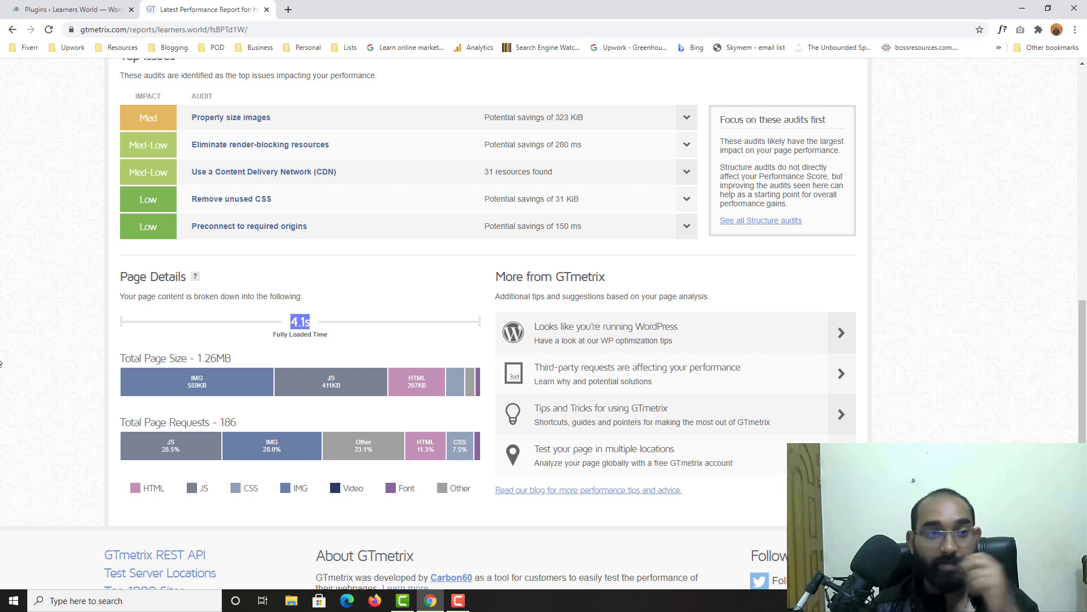
{"action": "scroll", "coordinate": [0, 362], "scroll_direction": "up", "scroll_amount": 9}
{"action": "left_click", "coordinate": [48, 9]}
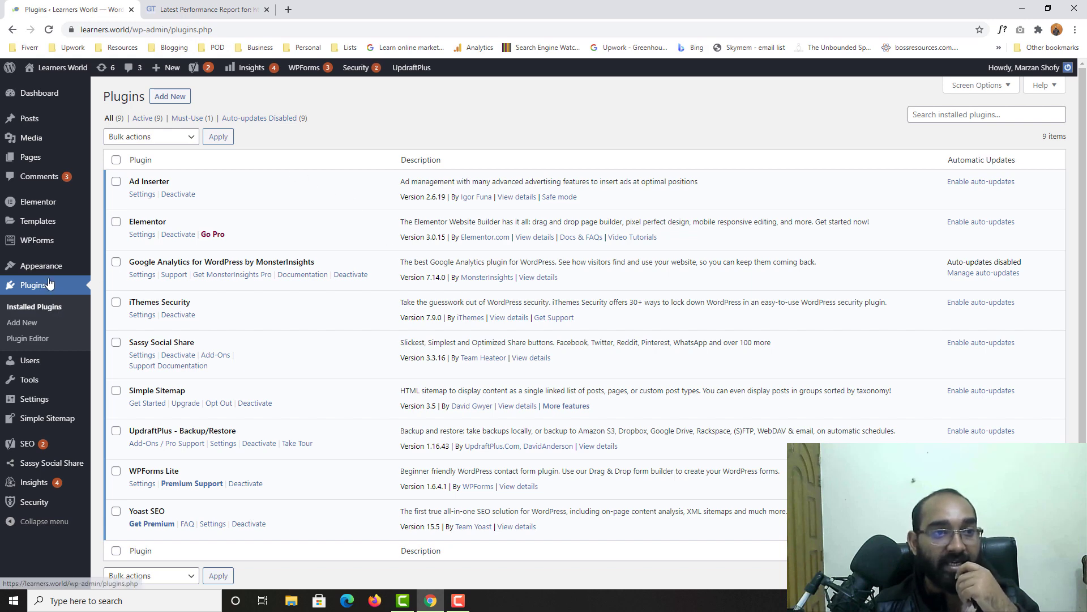
Step: Upload wp-rocket-v3.8.1.zip through Add Plugins and start installing it
{"action": "left_click", "coordinate": [167, 101]}
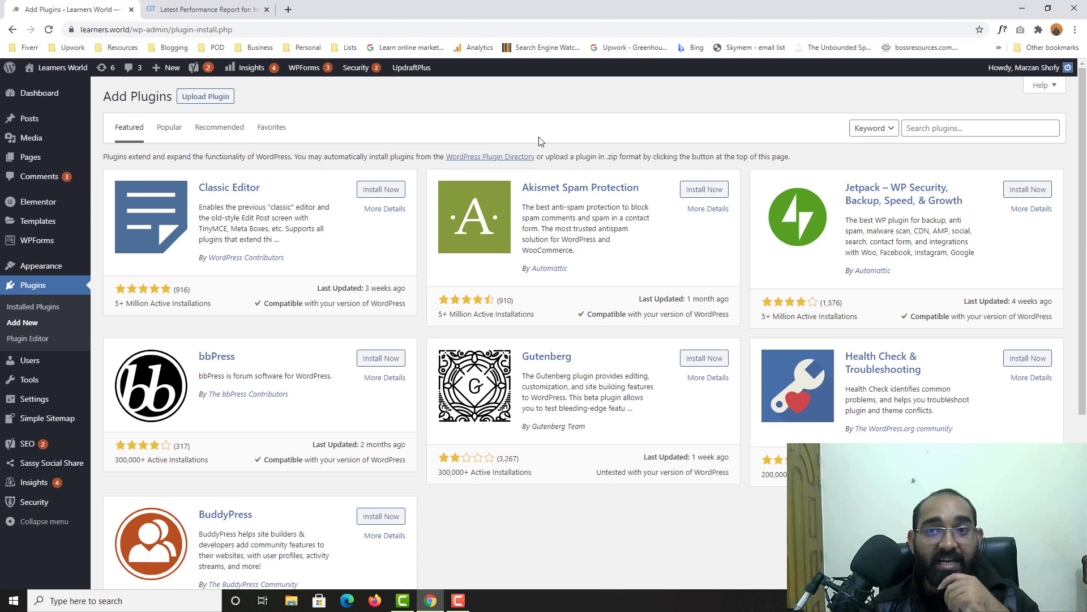
{"action": "left_click", "coordinate": [217, 101]}
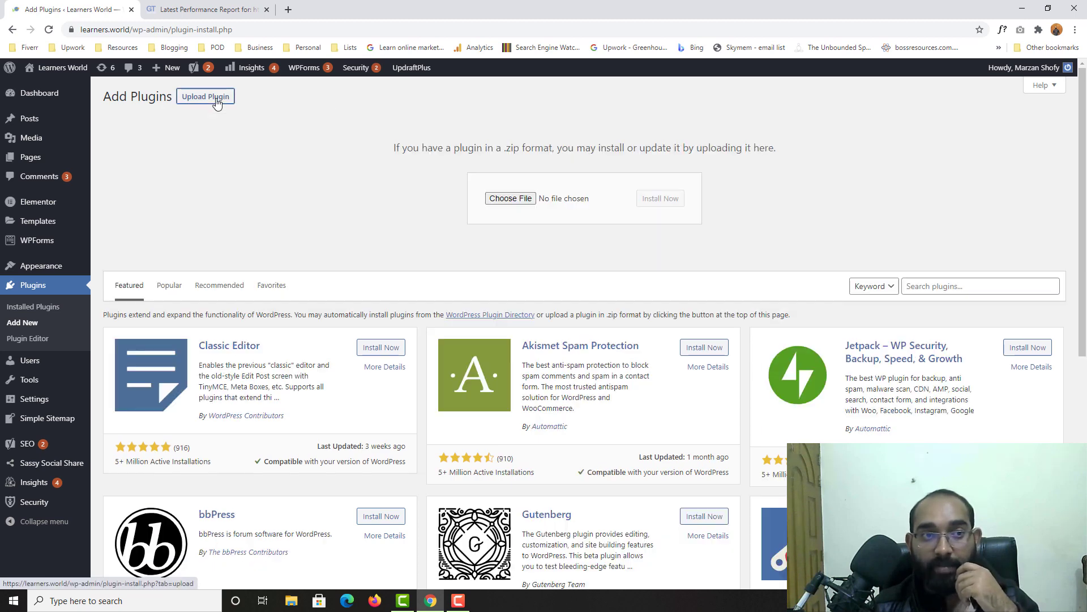
{"action": "left_click", "coordinate": [499, 199]}
{"action": "left_click", "coordinate": [170, 139]}
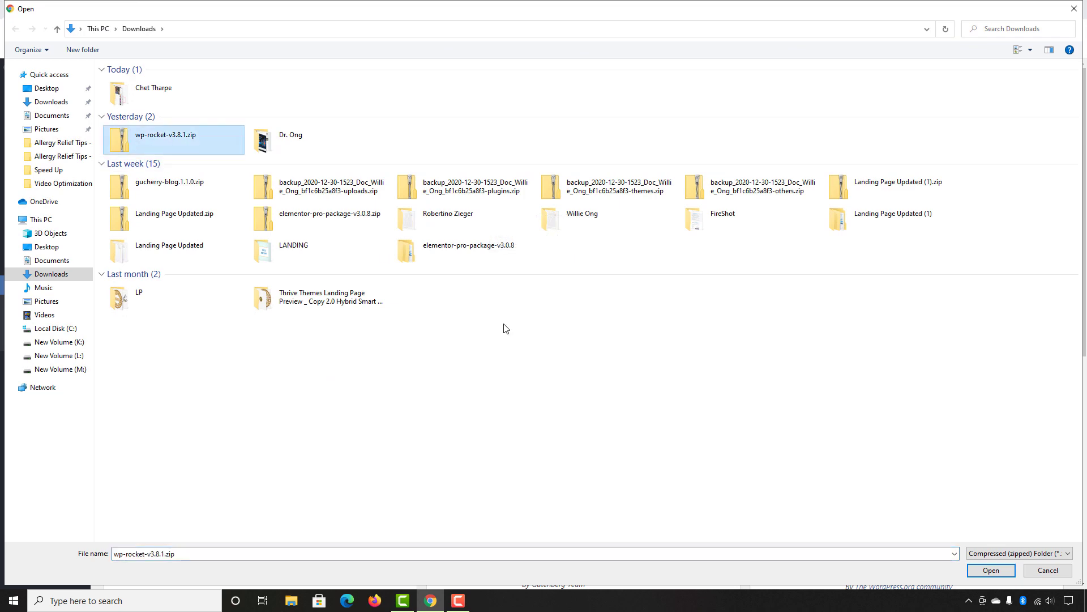
{"action": "left_click", "coordinate": [990, 570]}
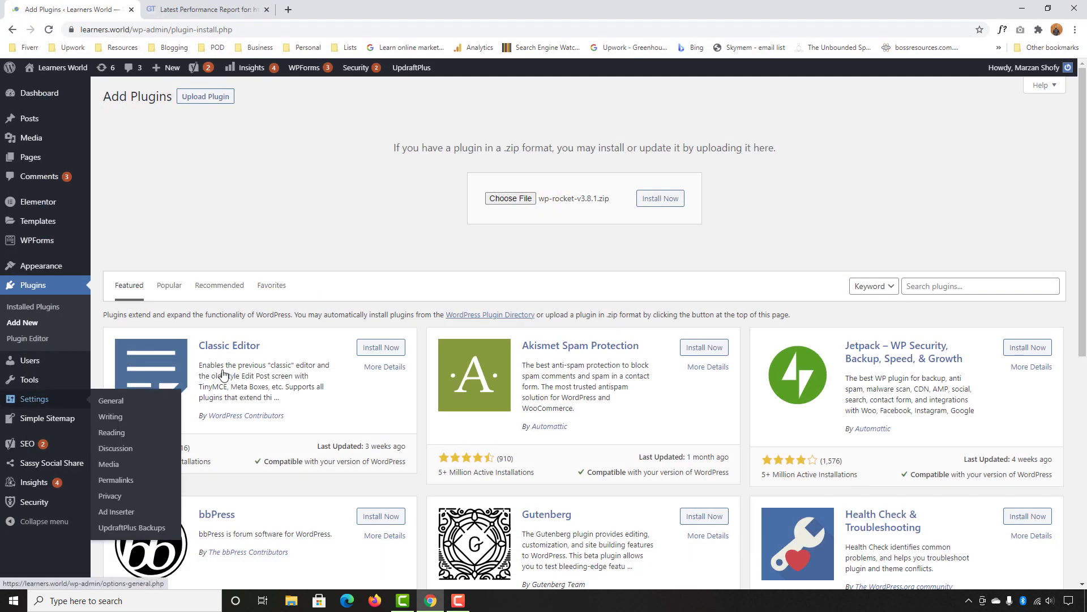
{"action": "left_click", "coordinate": [651, 205]}
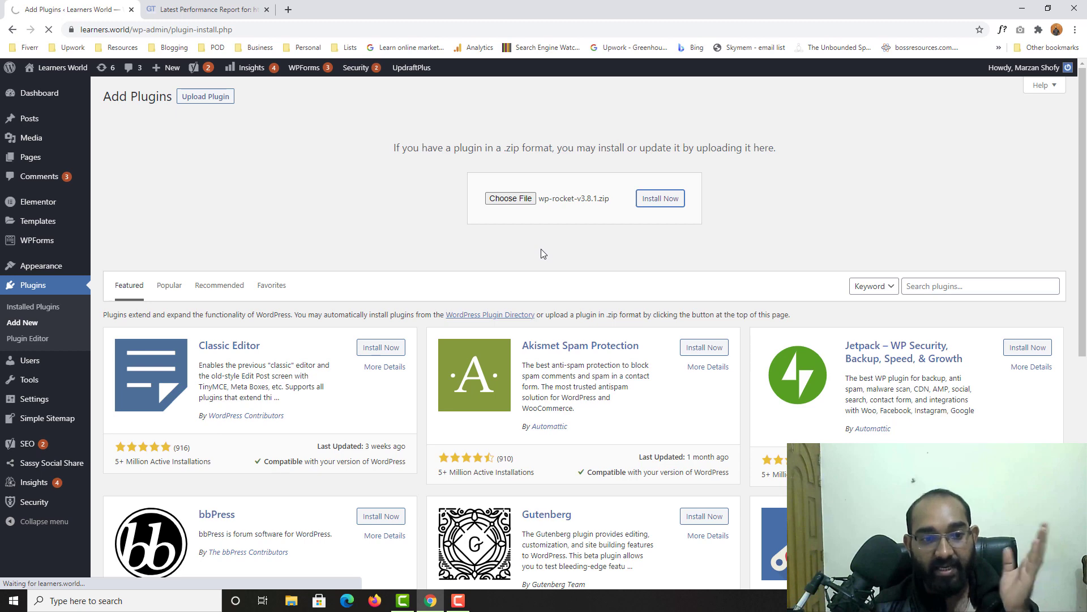
Step: Search Google for 'free cache plugin wordpress' and open the wpbeginner caching plugins article
{"action": "left_click", "coordinate": [289, 8]}
{"action": "type", "text": "free"}
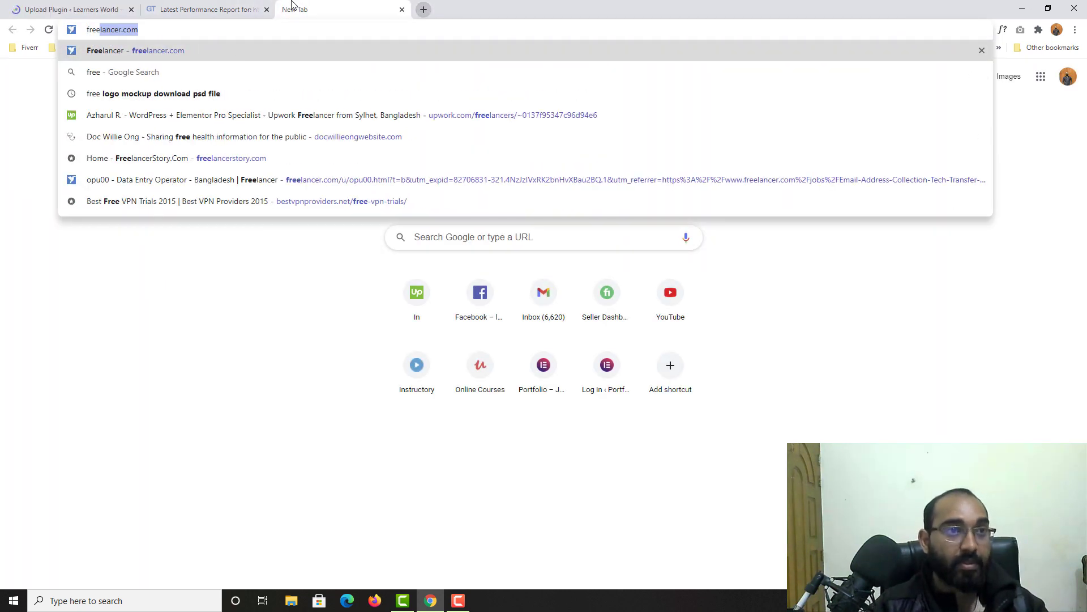
{"action": "type", "text": " cash"}
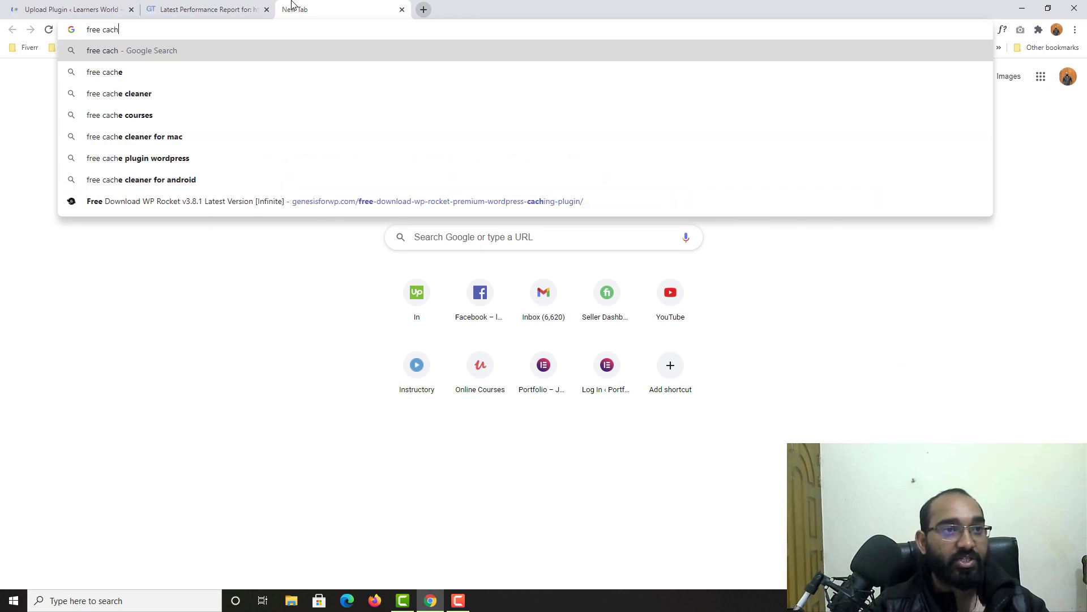
{"action": "type", "text": "e pl"}
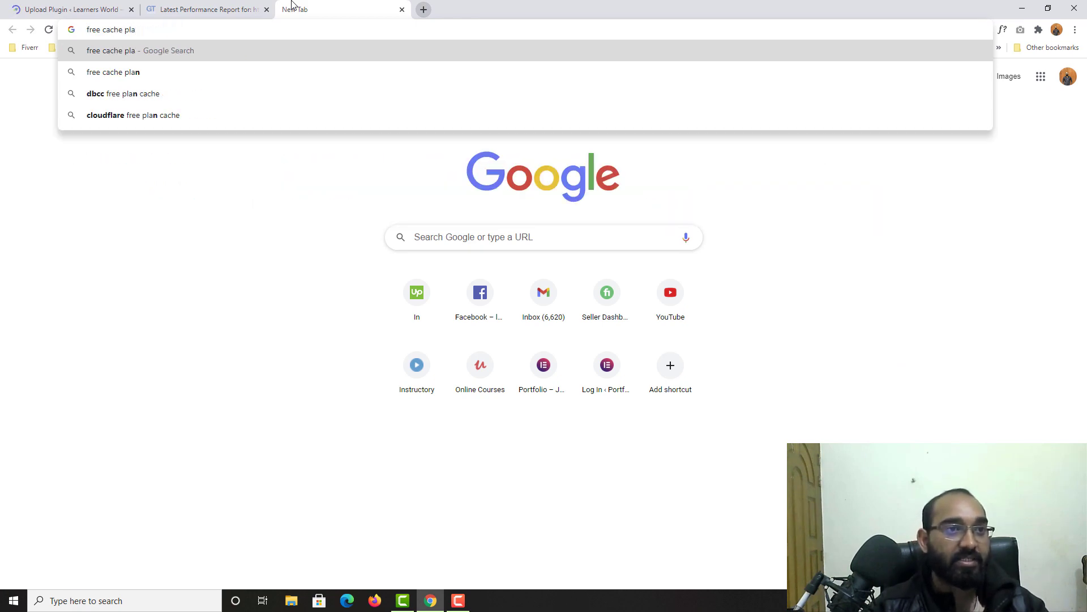
{"action": "key", "text": "Down"}
{"action": "key", "text": "Return"}
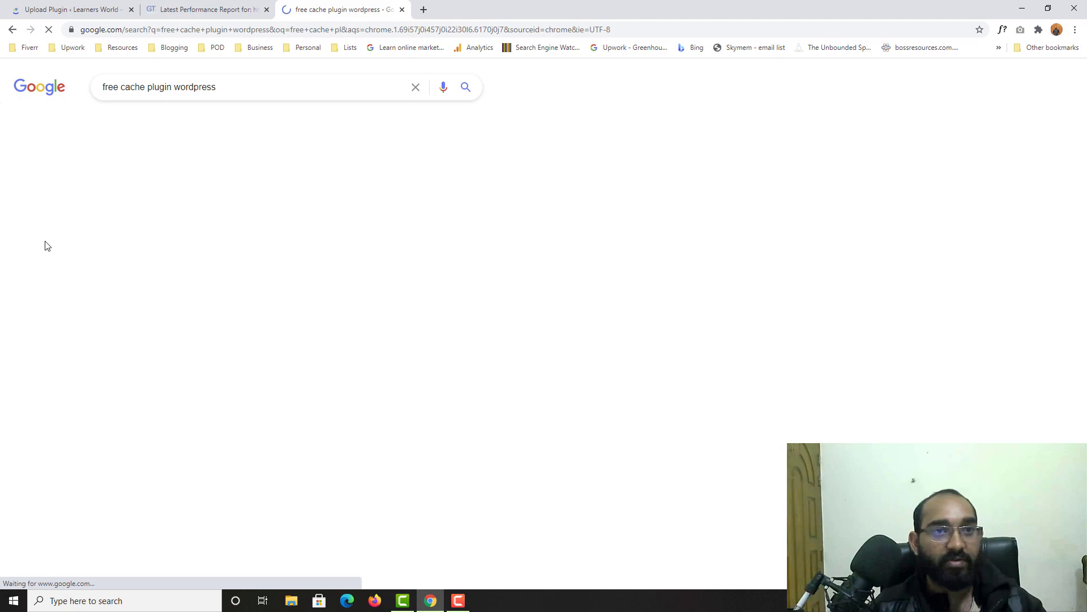
{"action": "left_click", "coordinate": [146, 194]}
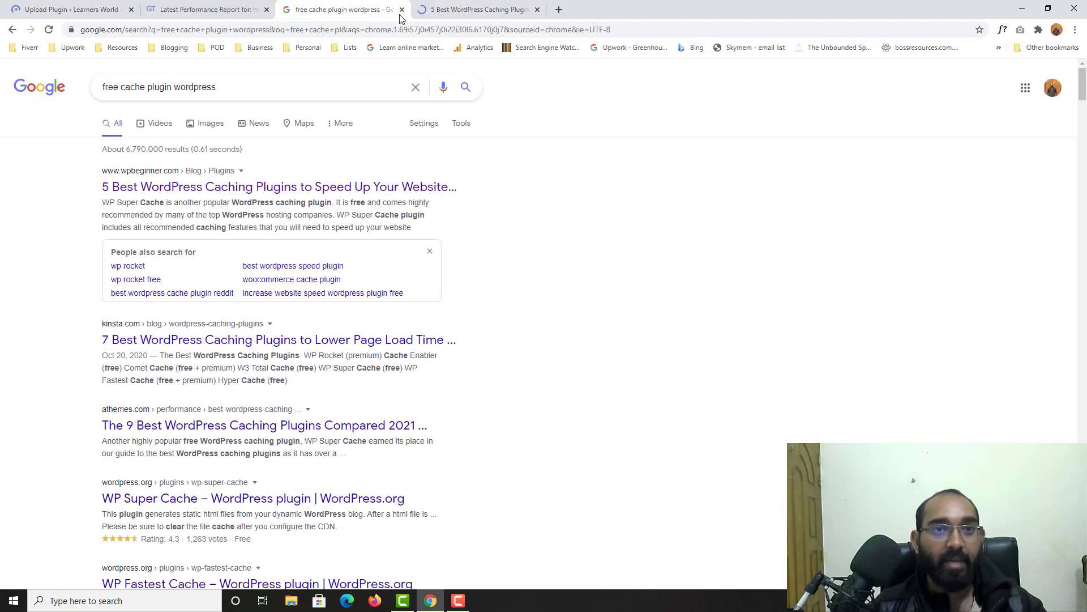
Step: Read through the caching plugins article, then close its tab
{"action": "scroll", "coordinate": [104, 333], "scroll_direction": "down", "scroll_amount": 10}
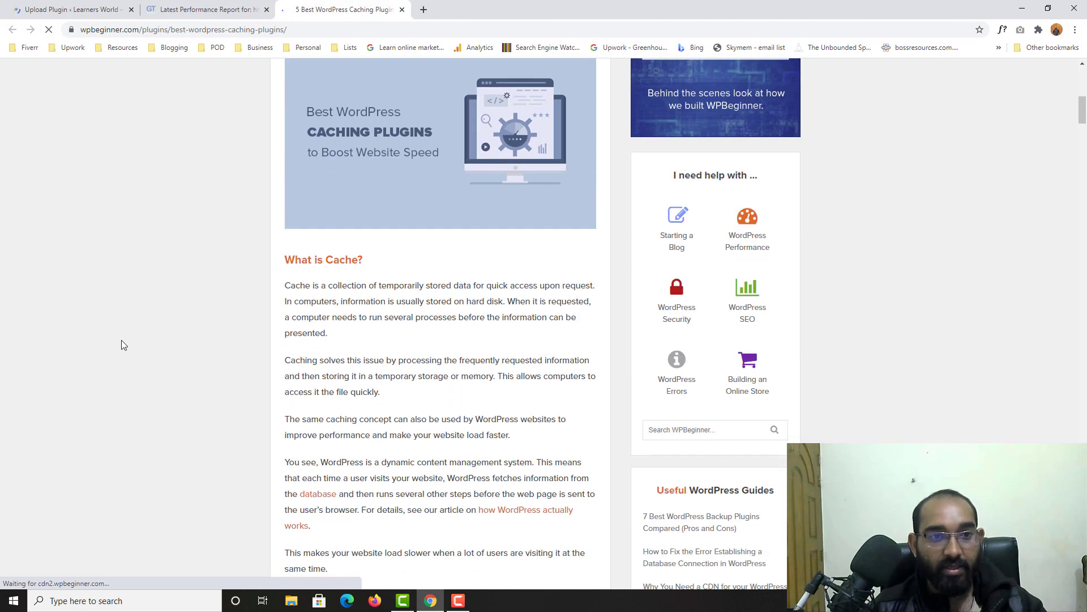
{"action": "scroll", "coordinate": [209, 334], "scroll_direction": "down", "scroll_amount": 15}
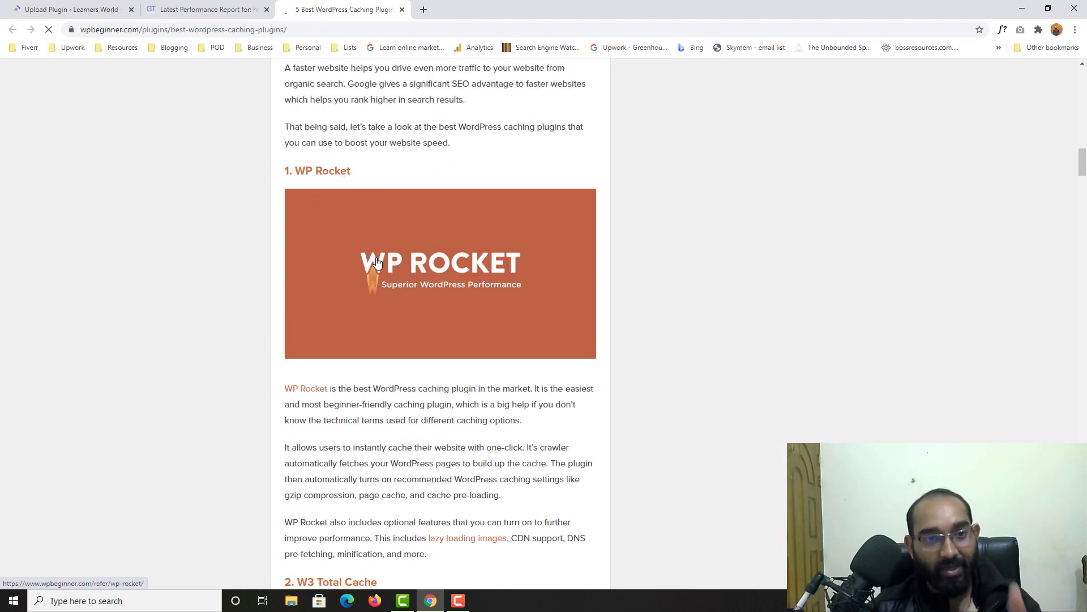
{"action": "scroll", "coordinate": [263, 318], "scroll_direction": "down", "scroll_amount": 1}
{"action": "scroll", "coordinate": [262, 318], "scroll_direction": "down", "scroll_amount": 6}
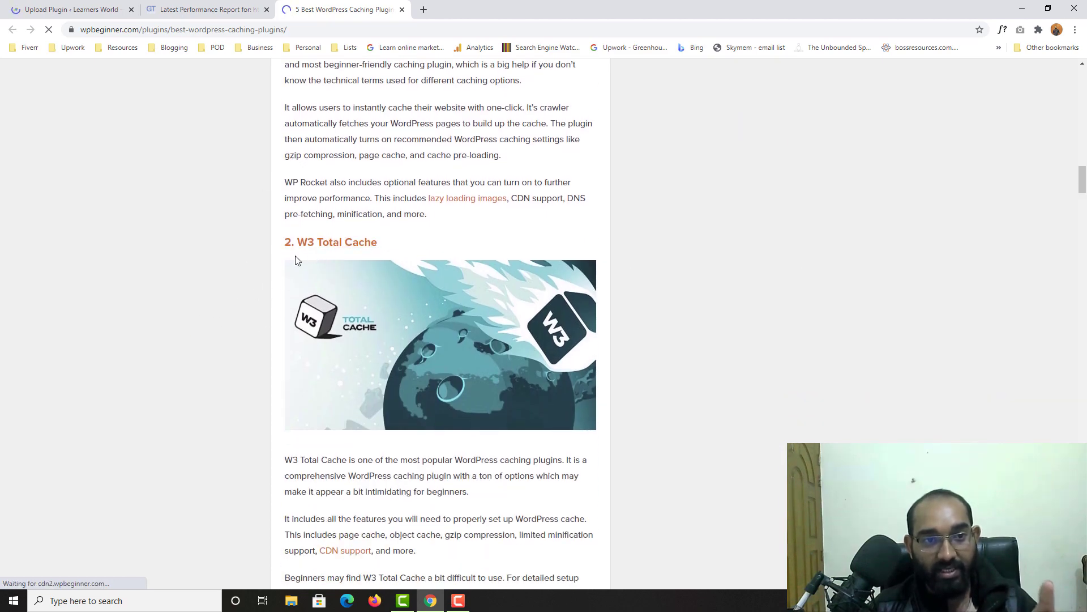
{"action": "scroll", "coordinate": [206, 320], "scroll_direction": "down", "scroll_amount": 6}
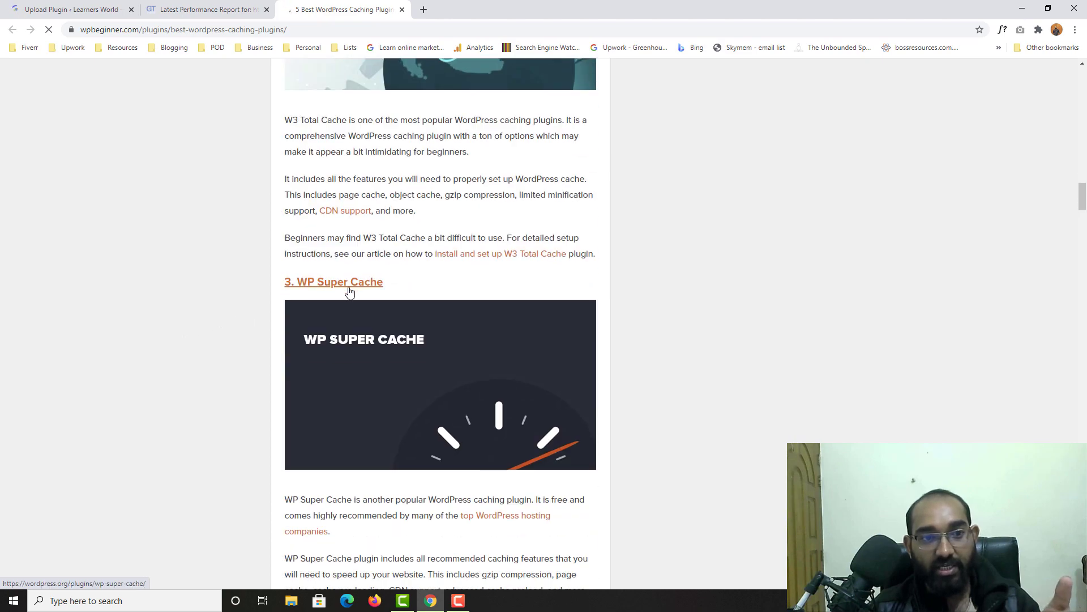
{"action": "scroll", "coordinate": [204, 308], "scroll_direction": "down", "scroll_amount": 7}
{"action": "scroll", "coordinate": [154, 307], "scroll_direction": "down", "scroll_amount": 5}
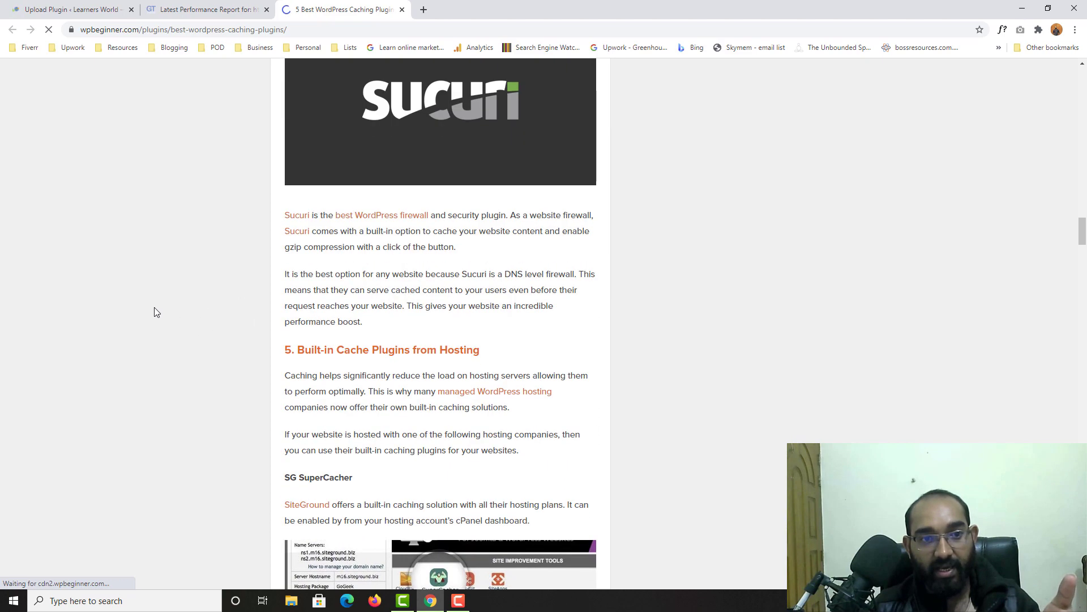
{"action": "scroll", "coordinate": [168, 304], "scroll_direction": "up", "scroll_amount": 5}
{"action": "scroll", "coordinate": [304, 349], "scroll_direction": "up", "scroll_amount": 6}
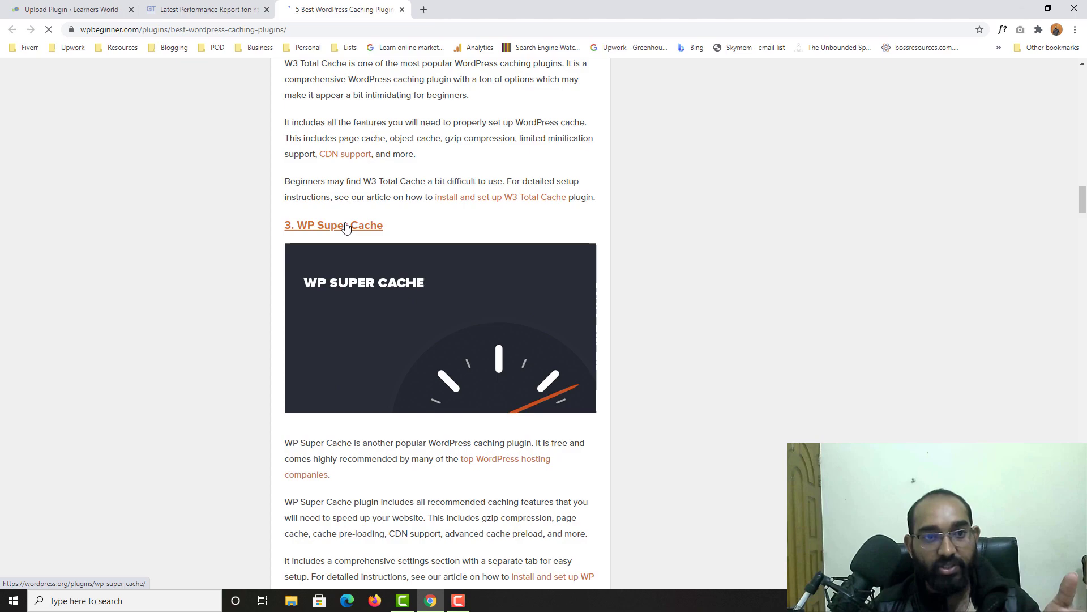
{"action": "scroll", "coordinate": [231, 291], "scroll_direction": "up", "scroll_amount": 9}
{"action": "scroll", "coordinate": [363, 358], "scroll_direction": "down", "scroll_amount": 17}
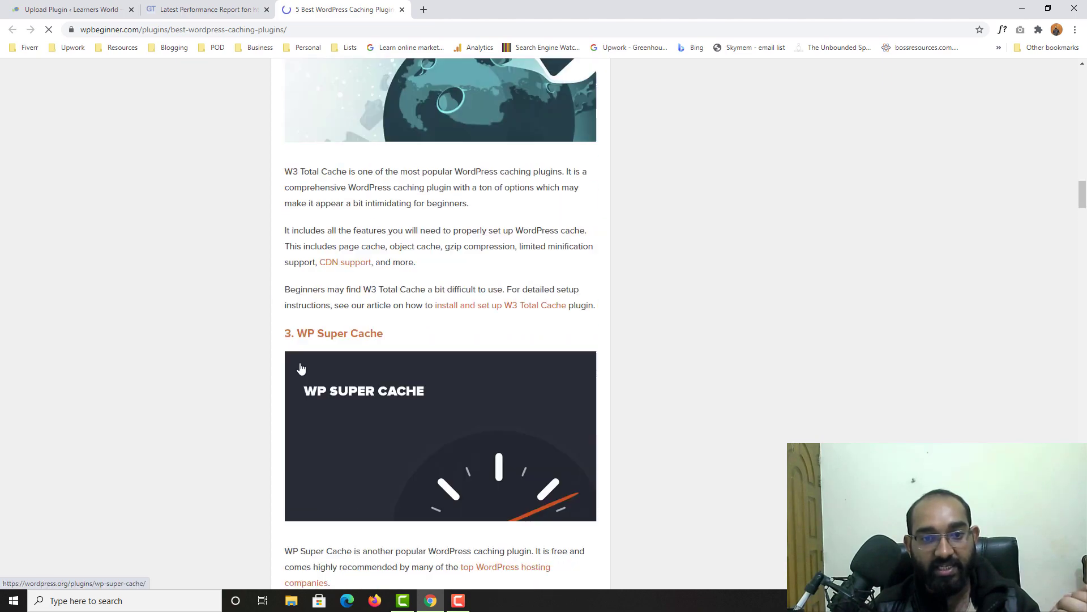
{"action": "scroll", "coordinate": [295, 230], "scroll_direction": "down", "scroll_amount": 5}
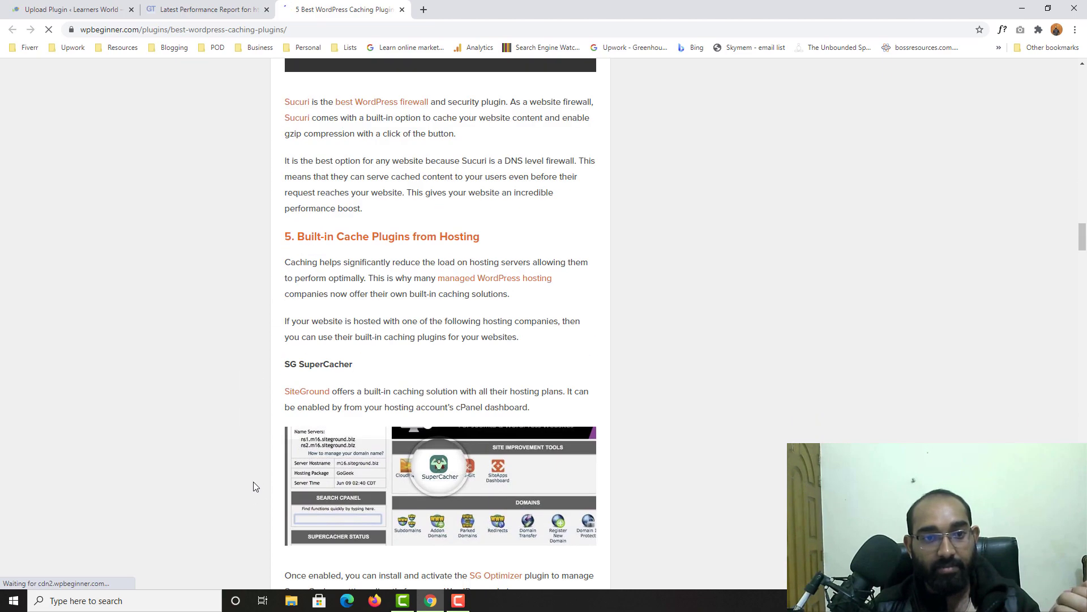
{"action": "scroll", "coordinate": [253, 485], "scroll_direction": "up", "scroll_amount": 20}
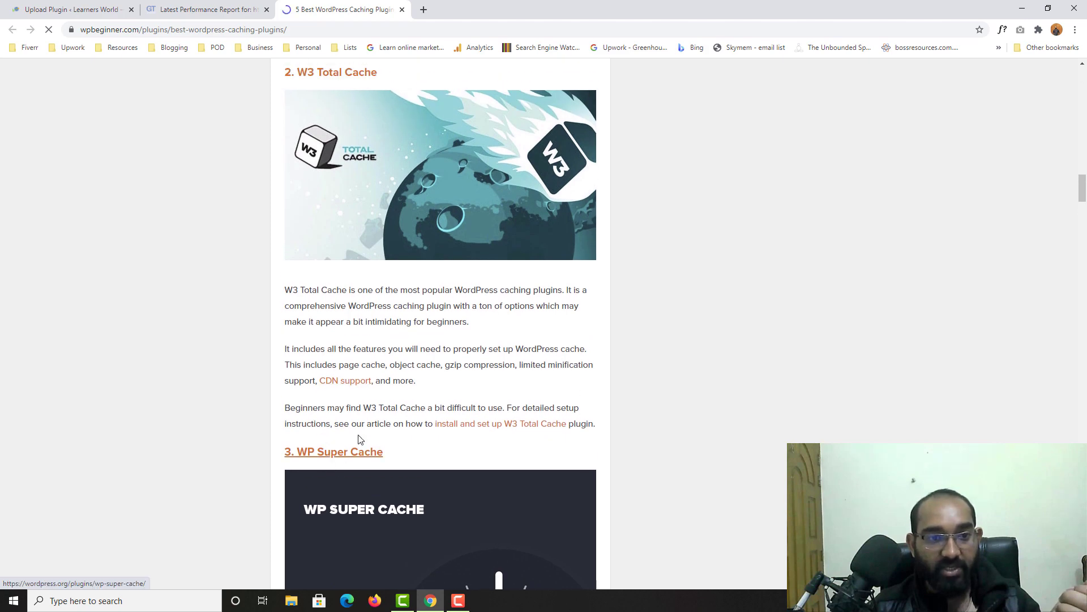
{"action": "scroll", "coordinate": [359, 439], "scroll_direction": "up", "scroll_amount": 4}
{"action": "left_click", "coordinate": [401, 9]}
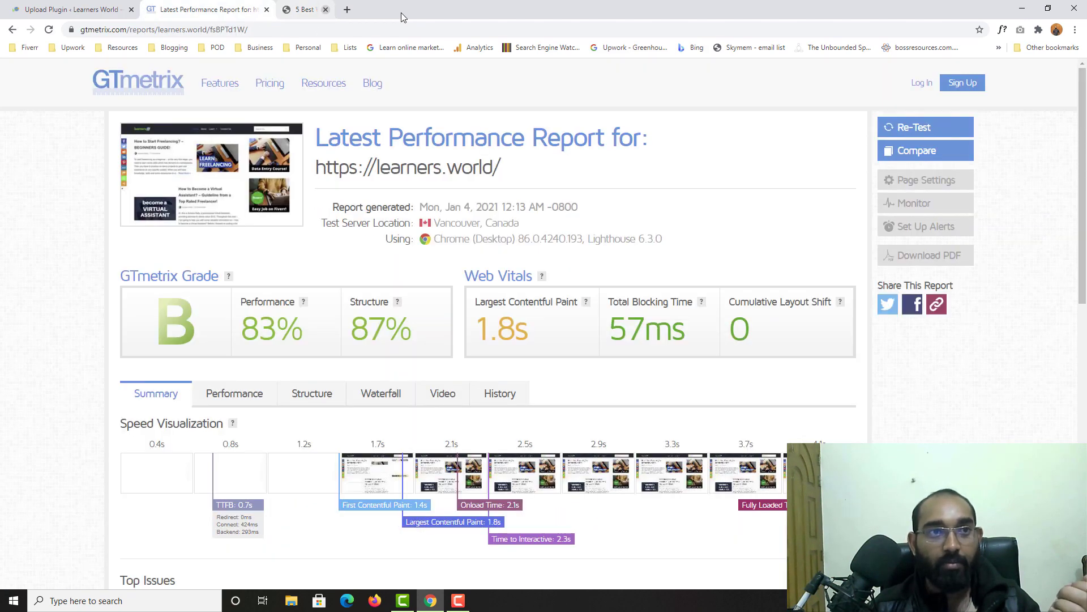
Step: Activate the newly installed WP Rocket 3.8.1 and locate it in the Plugins list
{"action": "left_click", "coordinate": [106, 9]}
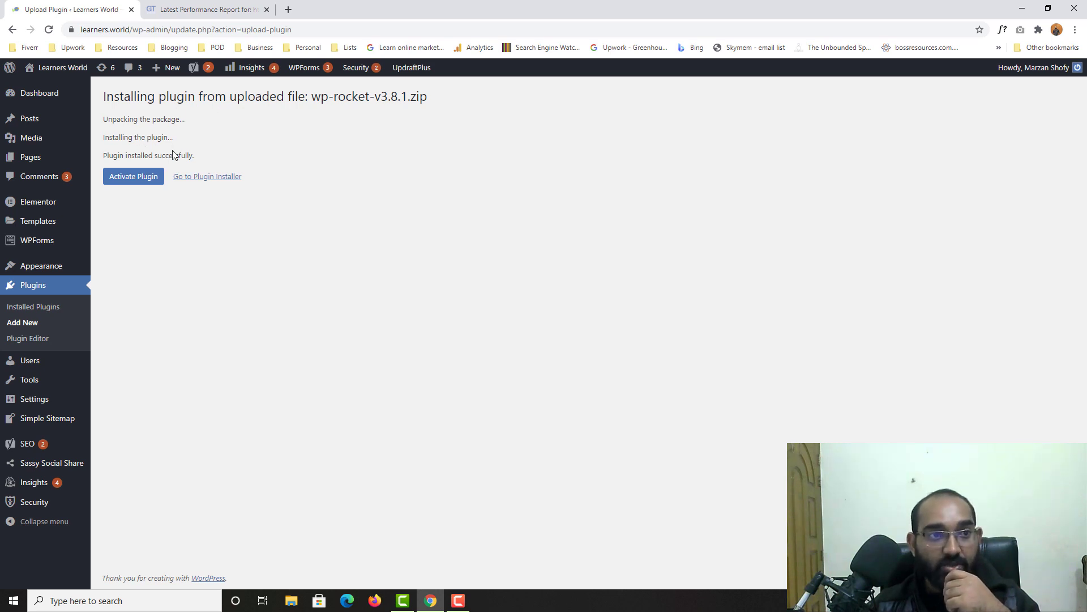
{"action": "left_click", "coordinate": [132, 181]}
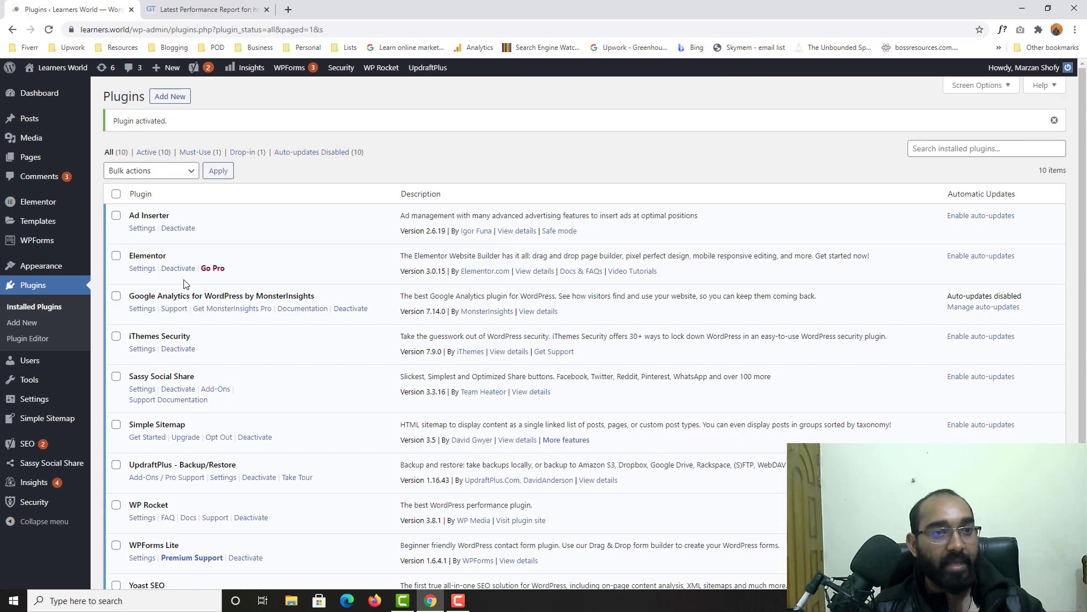
{"action": "scroll", "coordinate": [374, 294], "scroll_direction": "down", "scroll_amount": 2}
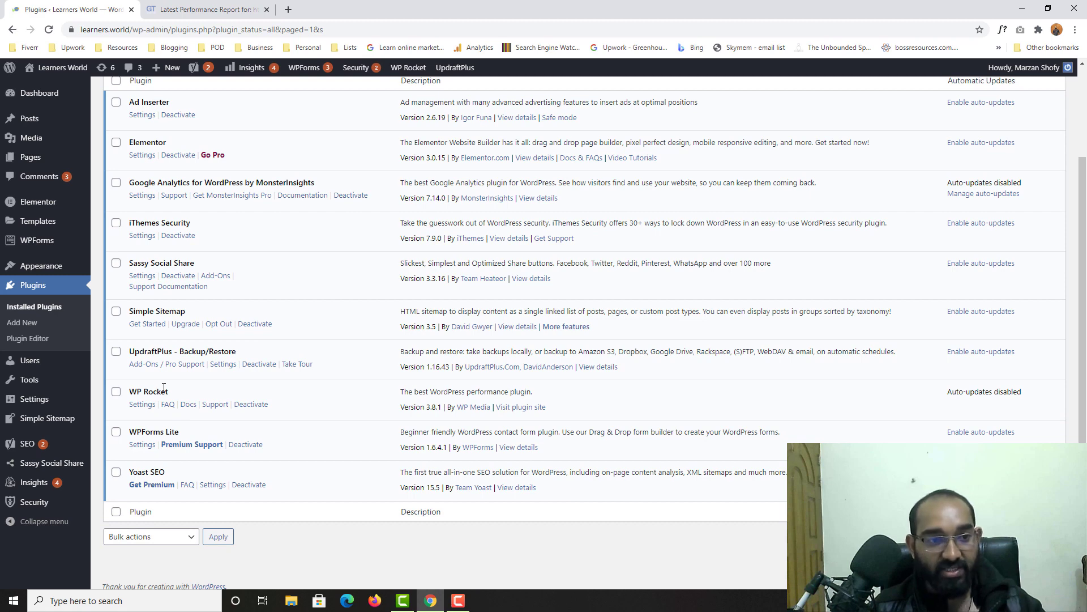
Step: In WP Rocket's Cache settings, enable caching for logged-in WordPress users
{"action": "left_click", "coordinate": [136, 405]}
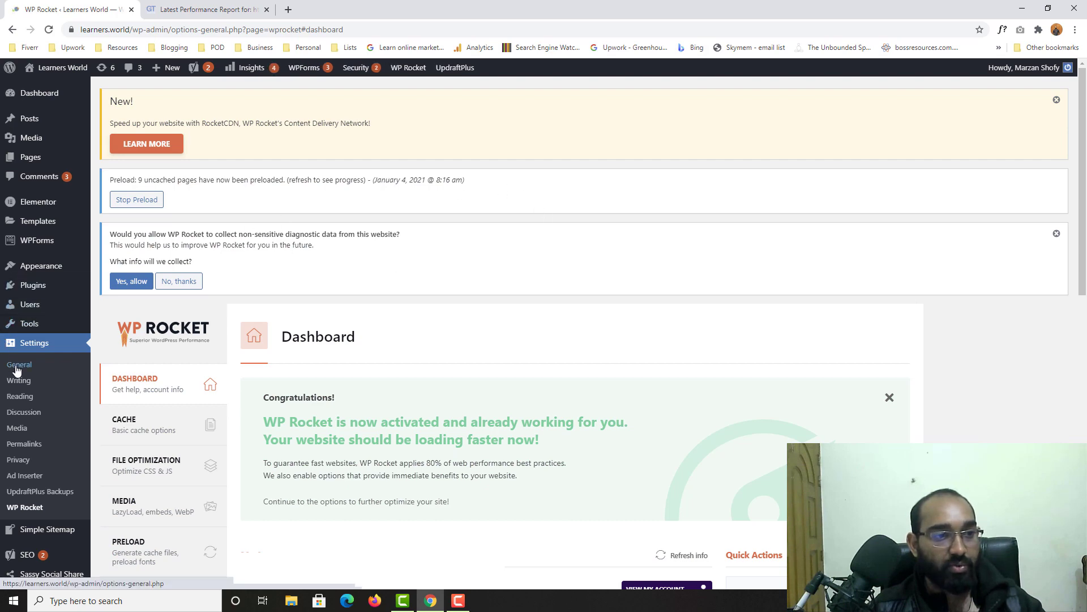
{"action": "left_click", "coordinate": [151, 424]}
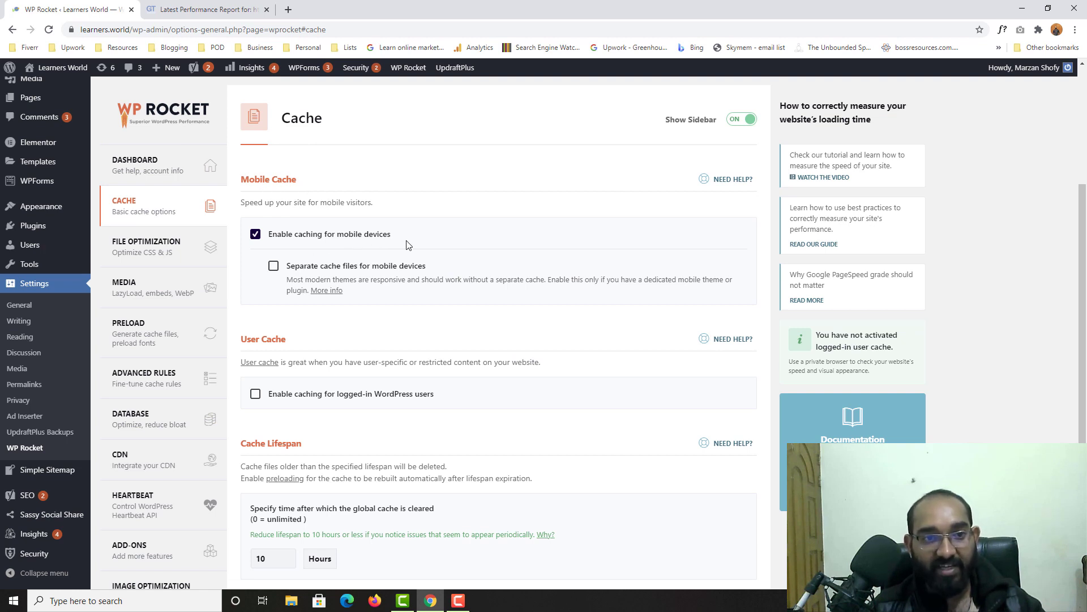
{"action": "scroll", "coordinate": [485, 306], "scroll_direction": "down", "scroll_amount": 2}
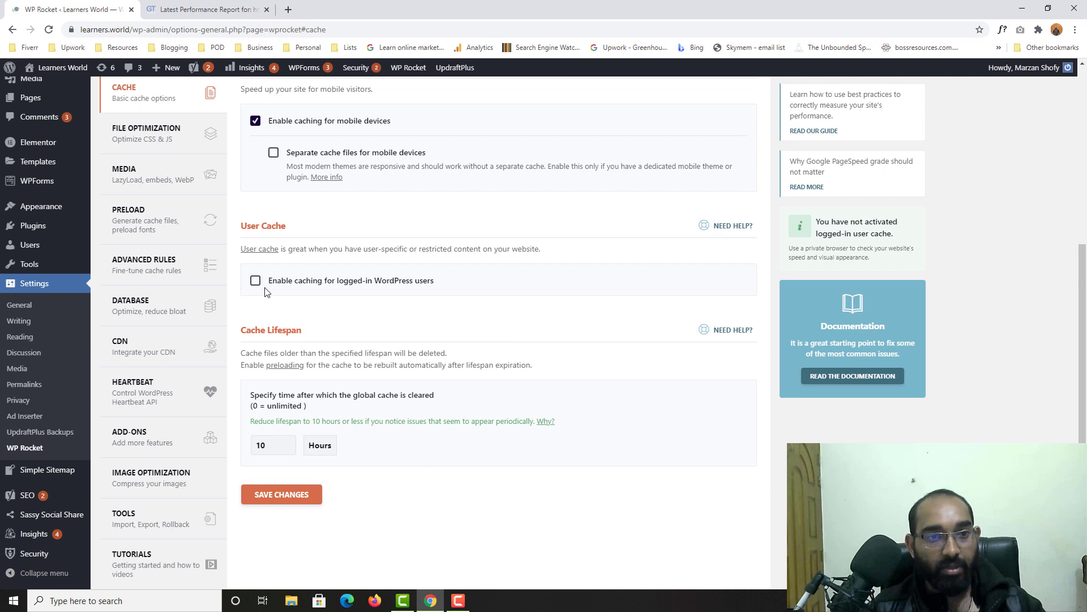
{"action": "left_click", "coordinate": [339, 286]}
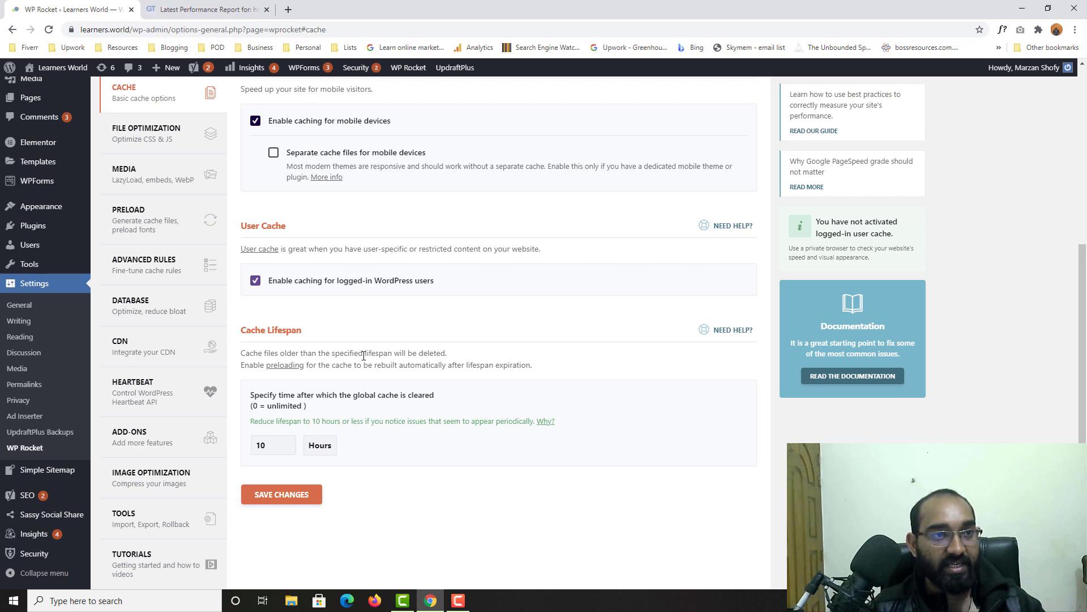
{"action": "left_click", "coordinate": [146, 143]}
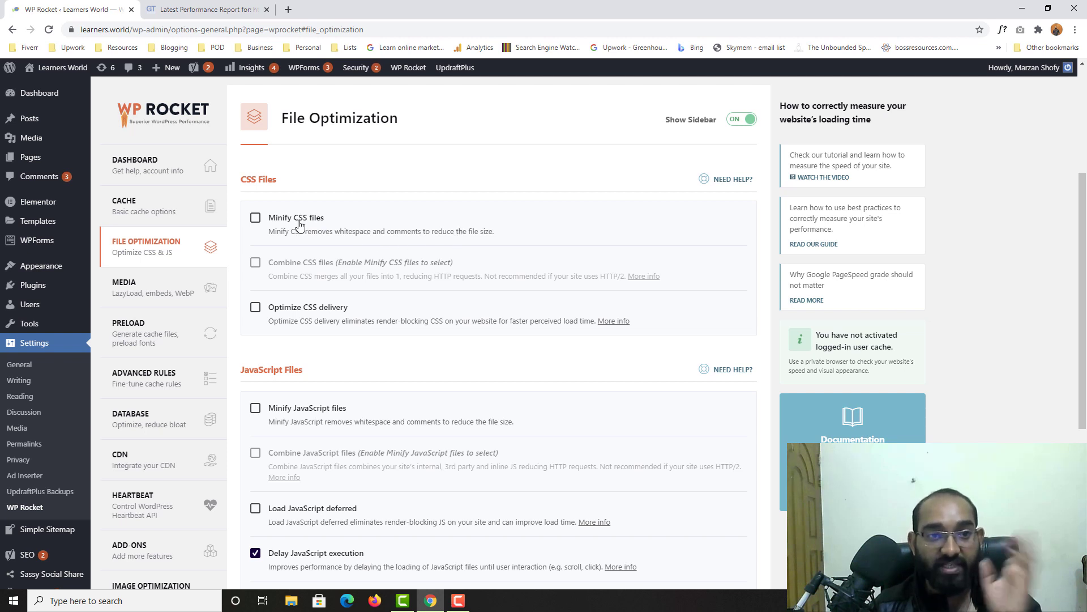
Step: Turn on Minify CSS and Combine CSS files, confirming both warnings
{"action": "left_click", "coordinate": [255, 218]}
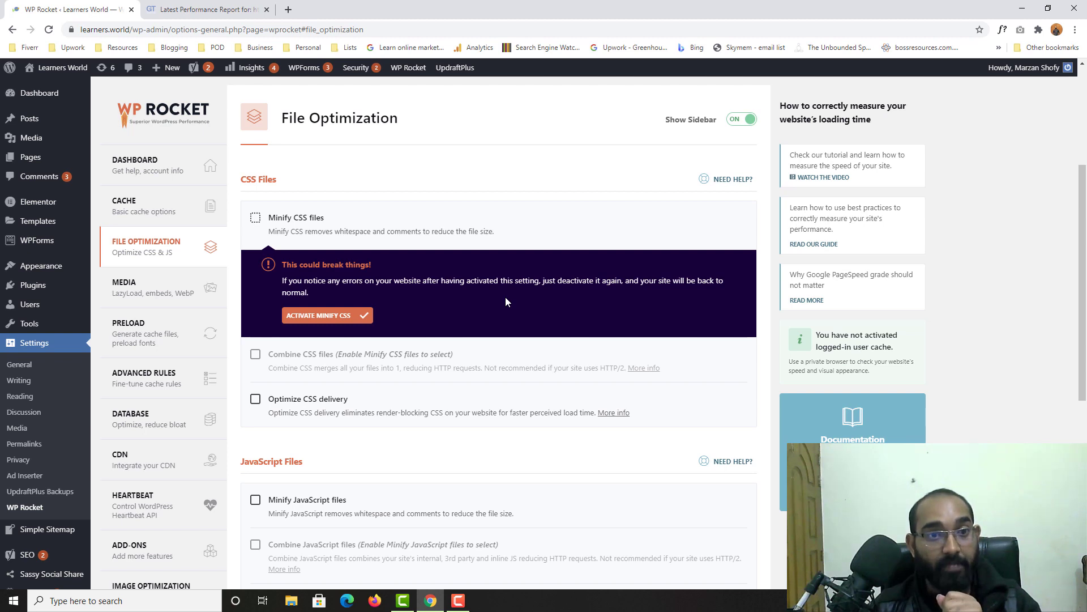
{"action": "left_click", "coordinate": [300, 315]}
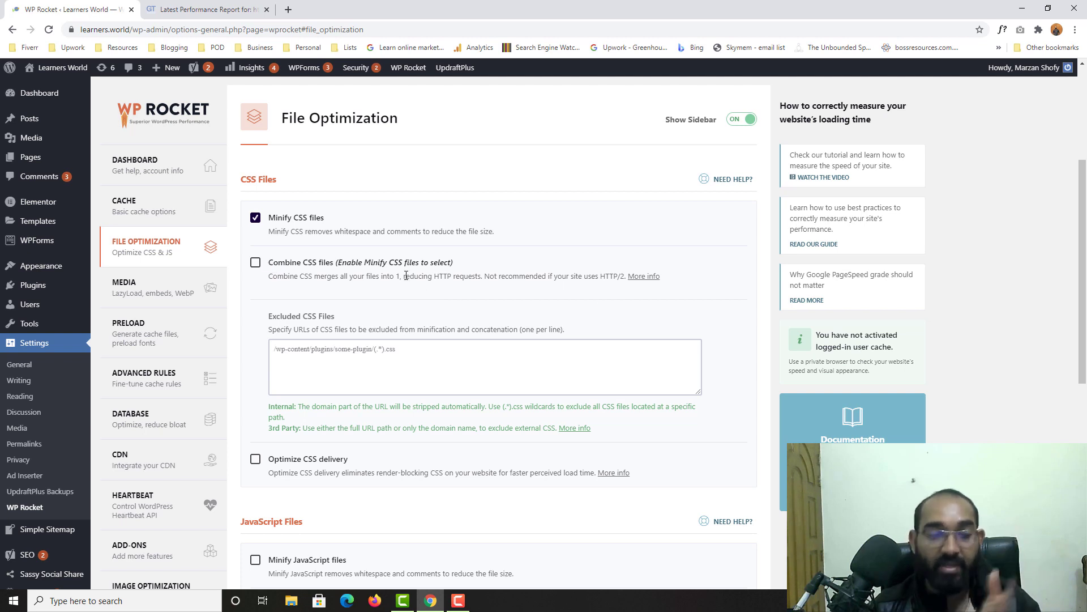
{"action": "left_click", "coordinate": [256, 263]}
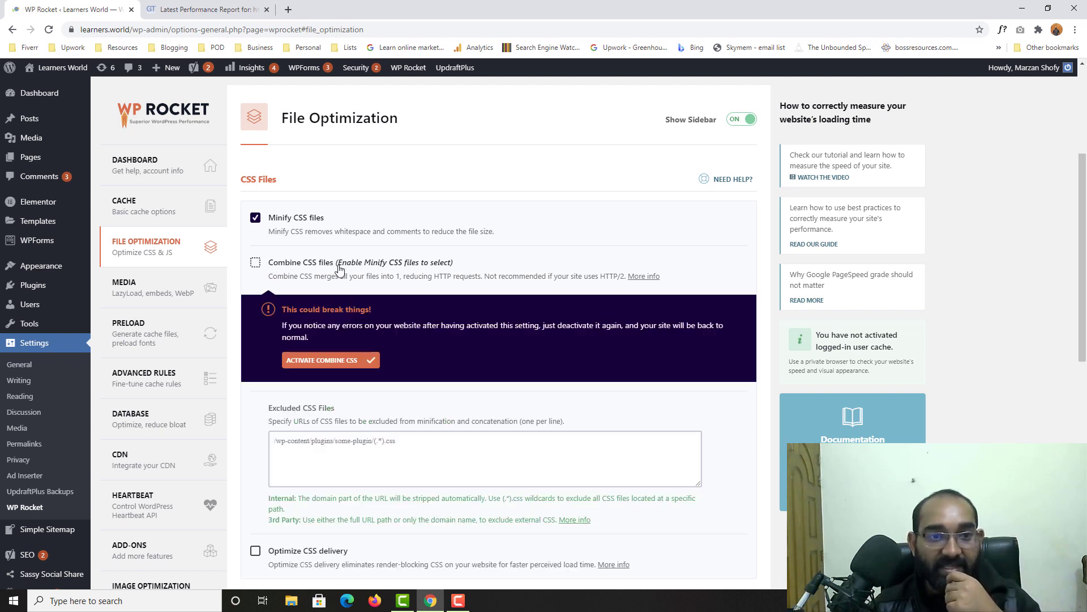
{"action": "left_click", "coordinate": [330, 363]}
Step: Turn on Minify JavaScript and Combine JavaScript files, confirming both warnings
{"action": "scroll", "coordinate": [609, 311], "scroll_direction": "down", "scroll_amount": 3}
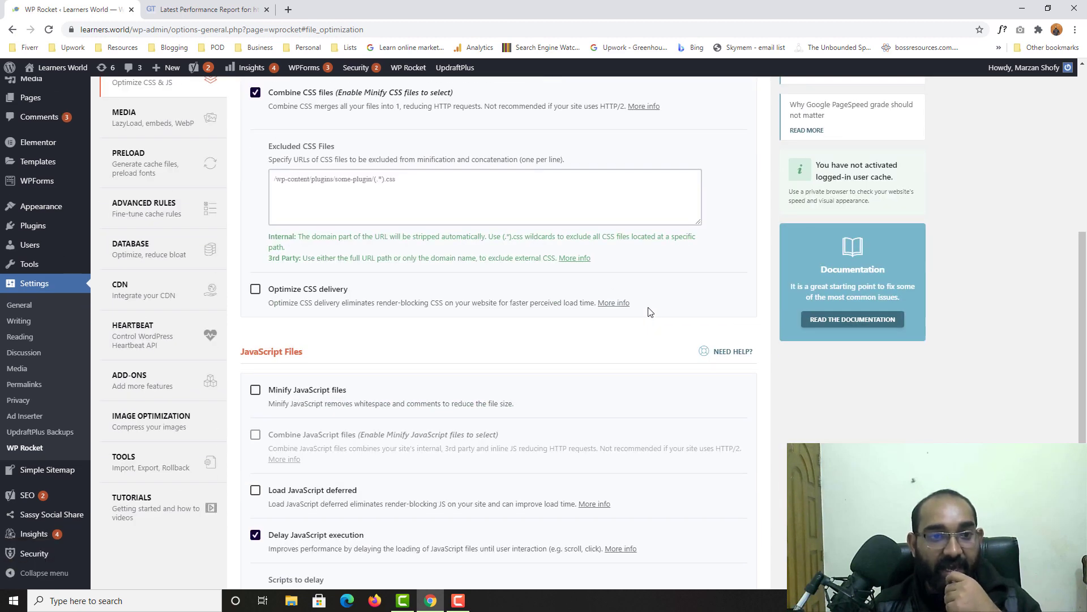
{"action": "scroll", "coordinate": [623, 329], "scroll_direction": "down", "scroll_amount": 2}
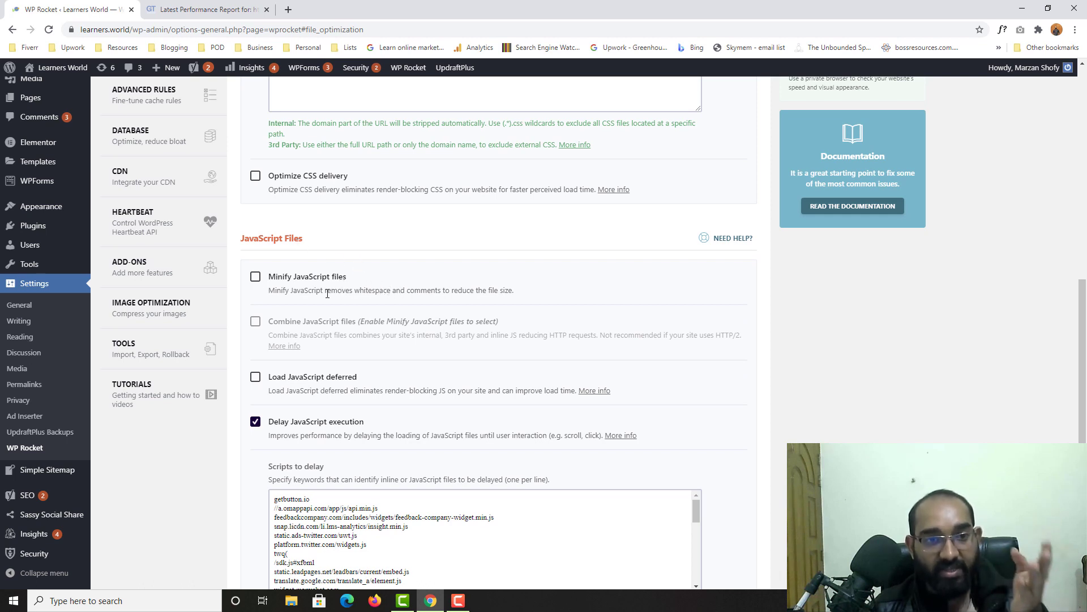
{"action": "left_click", "coordinate": [256, 276]}
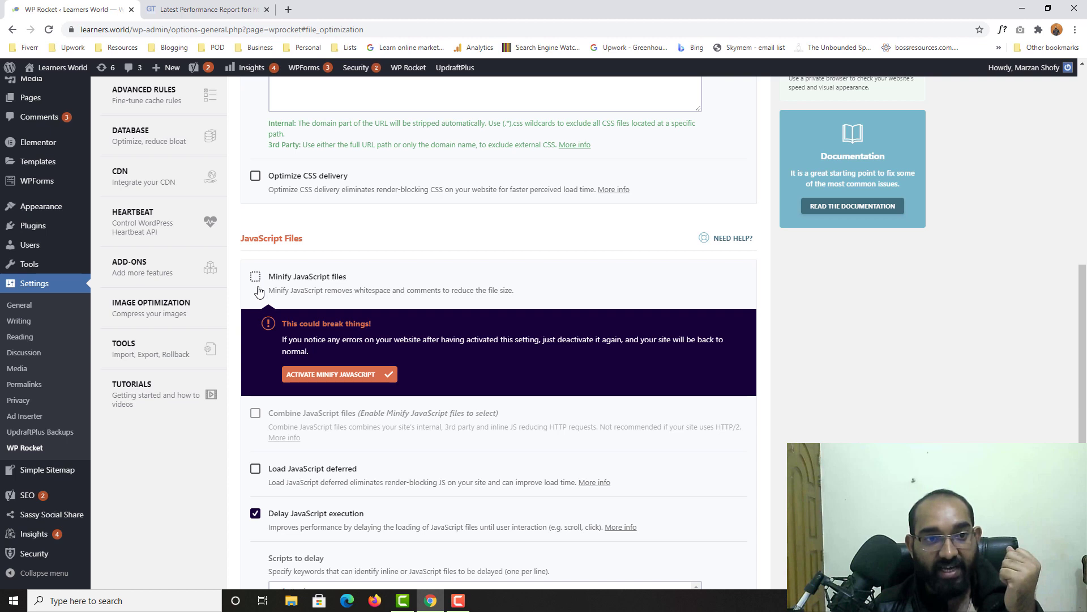
{"action": "left_click", "coordinate": [307, 373]}
{"action": "scroll", "coordinate": [365, 298], "scroll_direction": "down", "scroll_amount": 1}
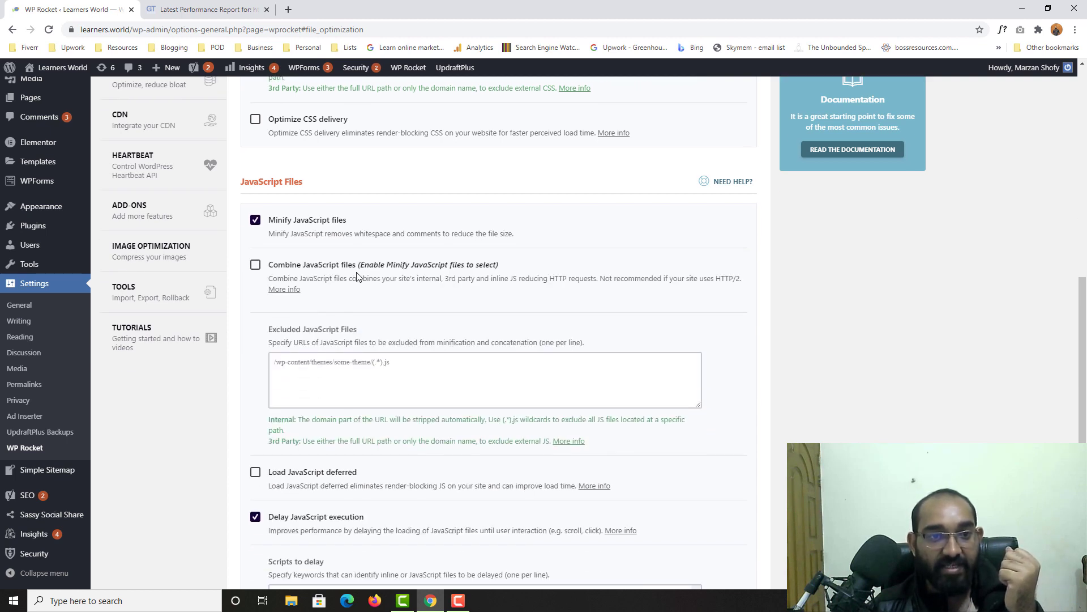
{"action": "left_click", "coordinate": [300, 266]}
{"action": "left_click", "coordinate": [334, 373]}
{"action": "scroll", "coordinate": [219, 373], "scroll_direction": "down", "scroll_amount": 3}
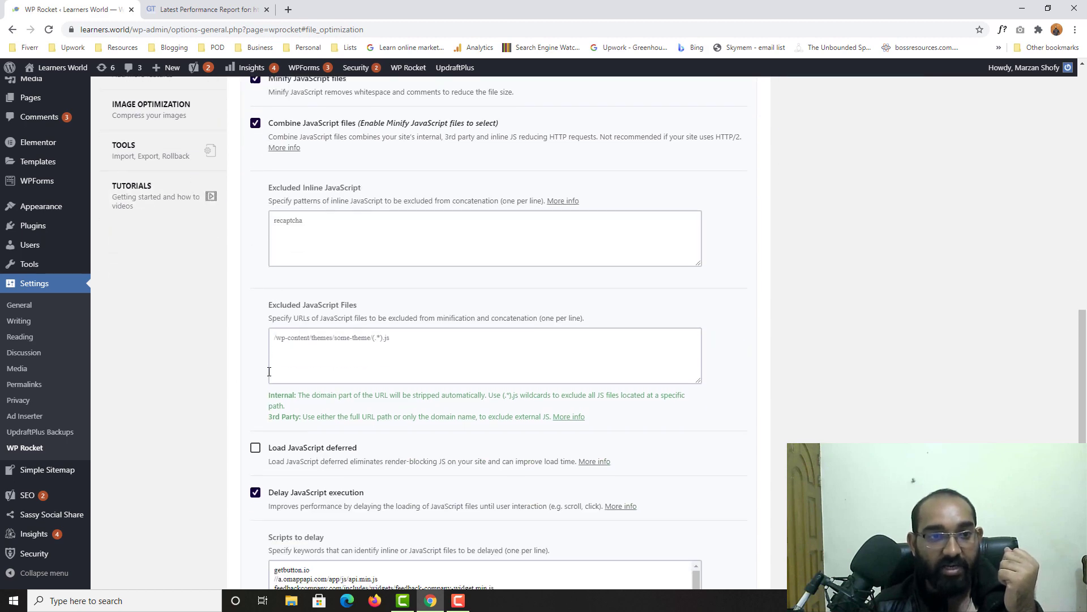
{"action": "scroll", "coordinate": [218, 374], "scroll_direction": "down", "scroll_amount": 3}
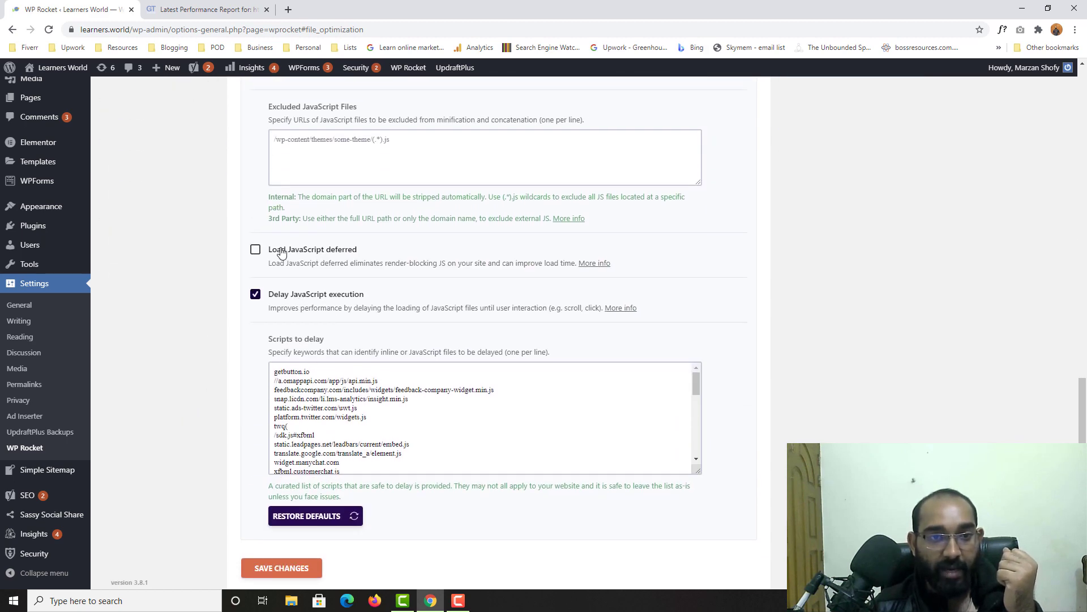
{"action": "scroll", "coordinate": [213, 430], "scroll_direction": "down", "scroll_amount": 1}
{"action": "scroll", "coordinate": [228, 458], "scroll_direction": "up", "scroll_amount": 15}
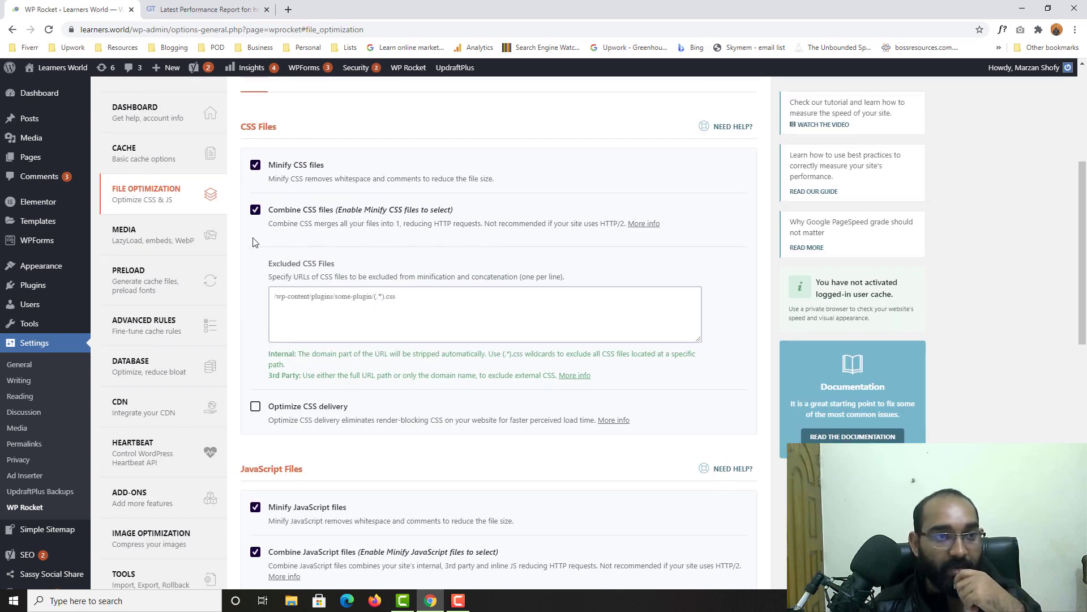
Step: In WP Rocket's Media tab, enable LazyLoad for images, iframes/videos, YouTube previews, and missing image dimensions
{"action": "left_click", "coordinate": [170, 237]}
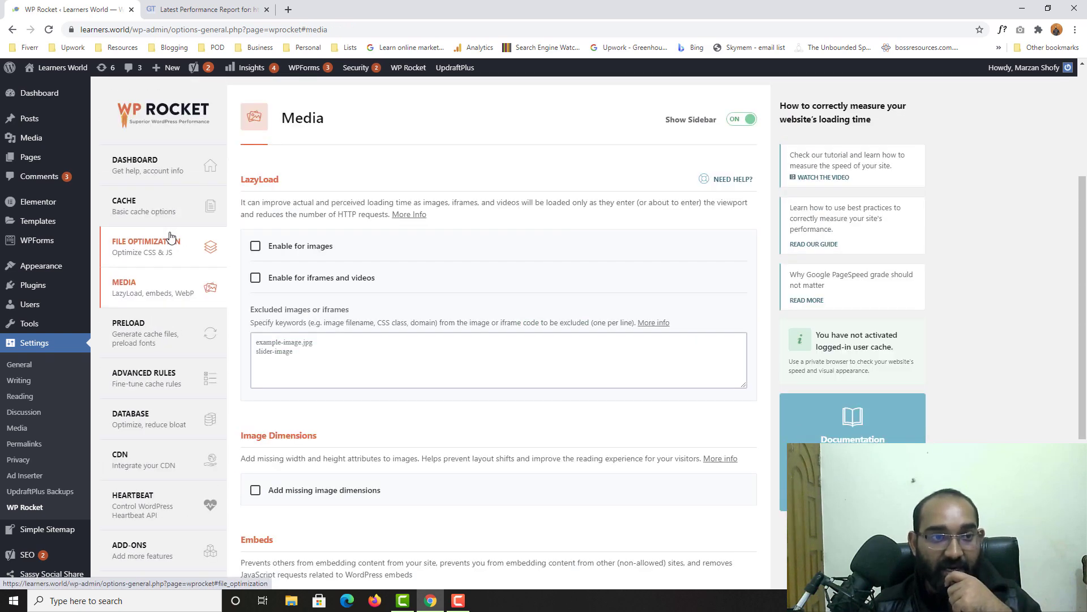
{"action": "left_click", "coordinate": [297, 255]}
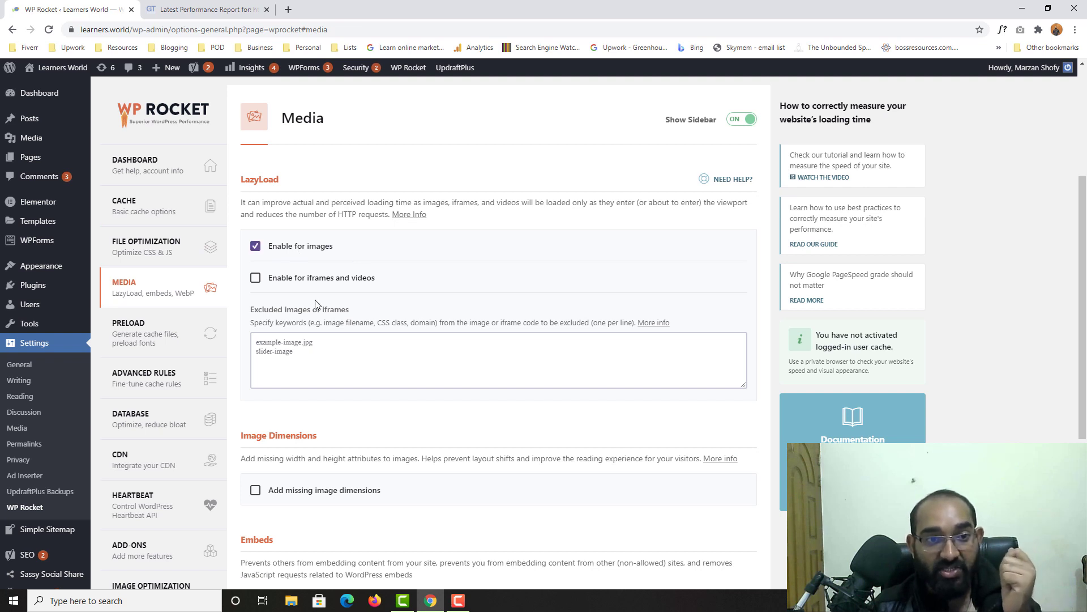
{"action": "left_click", "coordinate": [279, 281]}
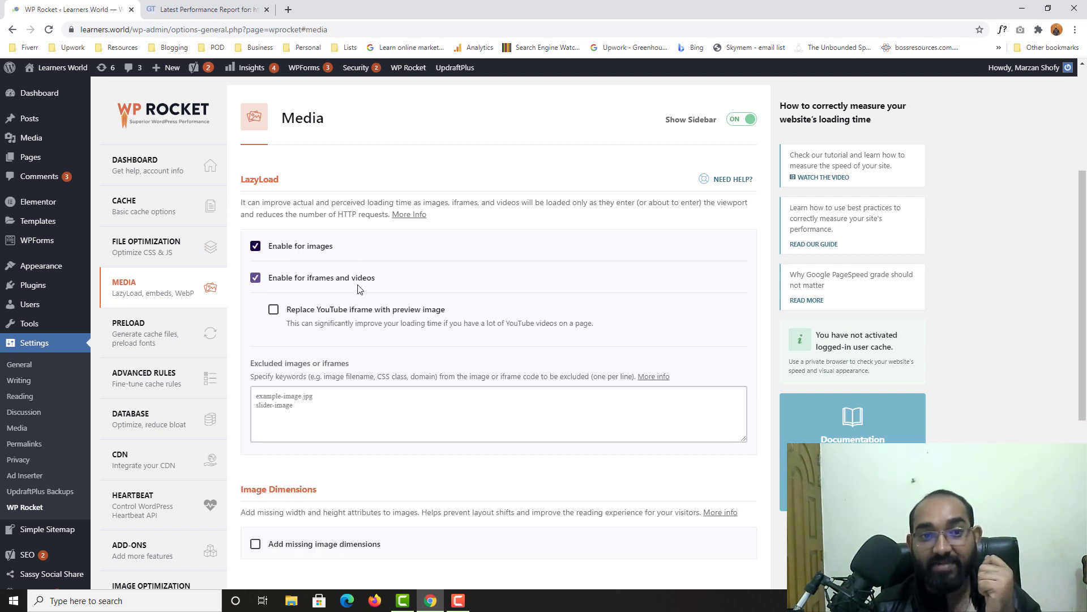
{"action": "left_click", "coordinate": [293, 310]}
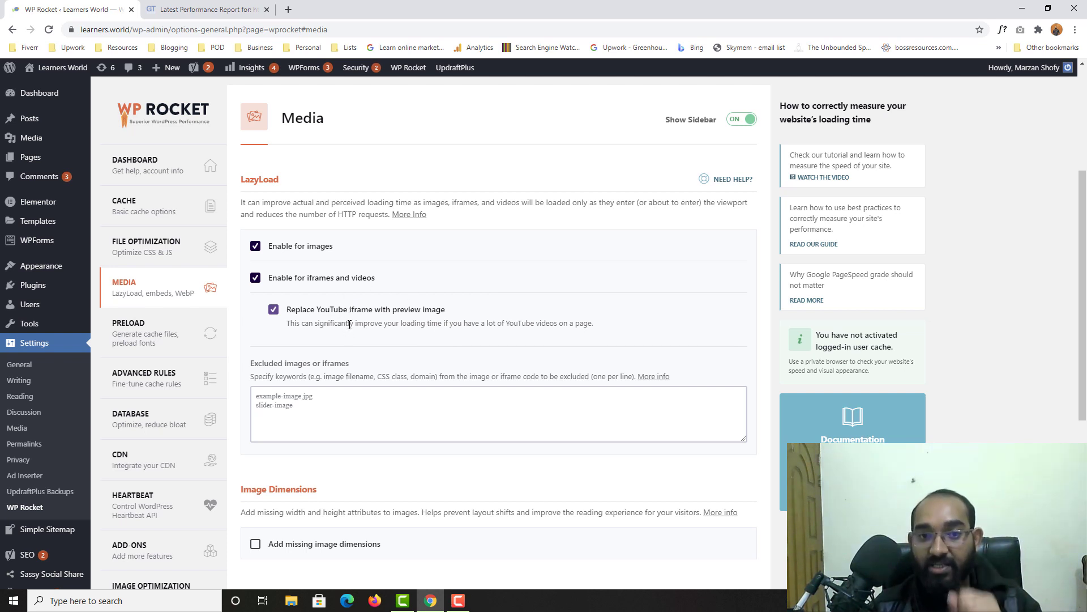
{"action": "scroll", "coordinate": [385, 325], "scroll_direction": "down", "scroll_amount": 1}
{"action": "scroll", "coordinate": [377, 351], "scroll_direction": "down", "scroll_amount": 3}
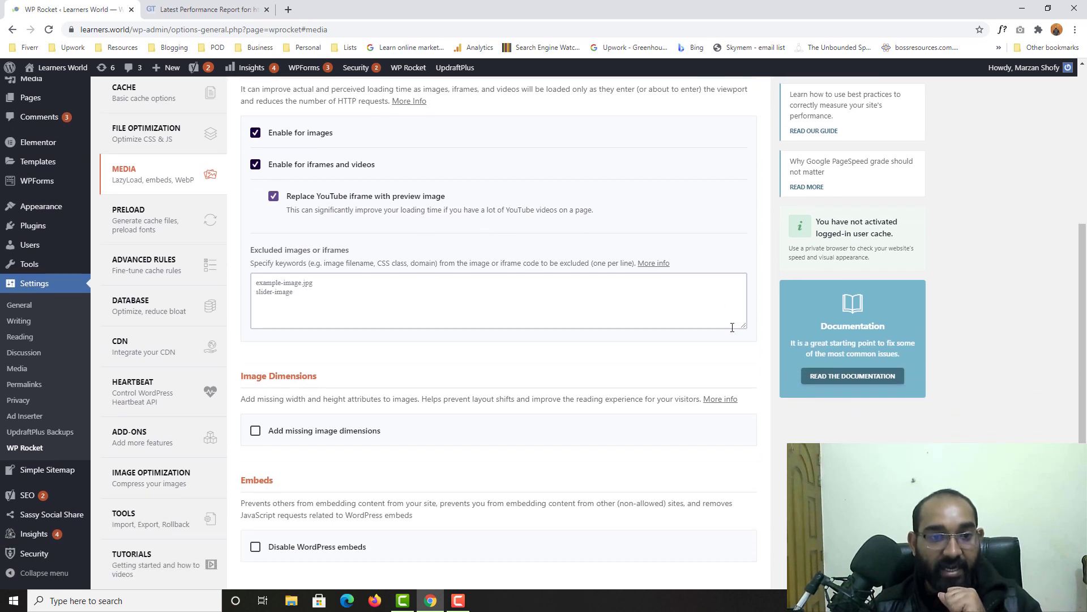
{"action": "left_click", "coordinate": [285, 324]}
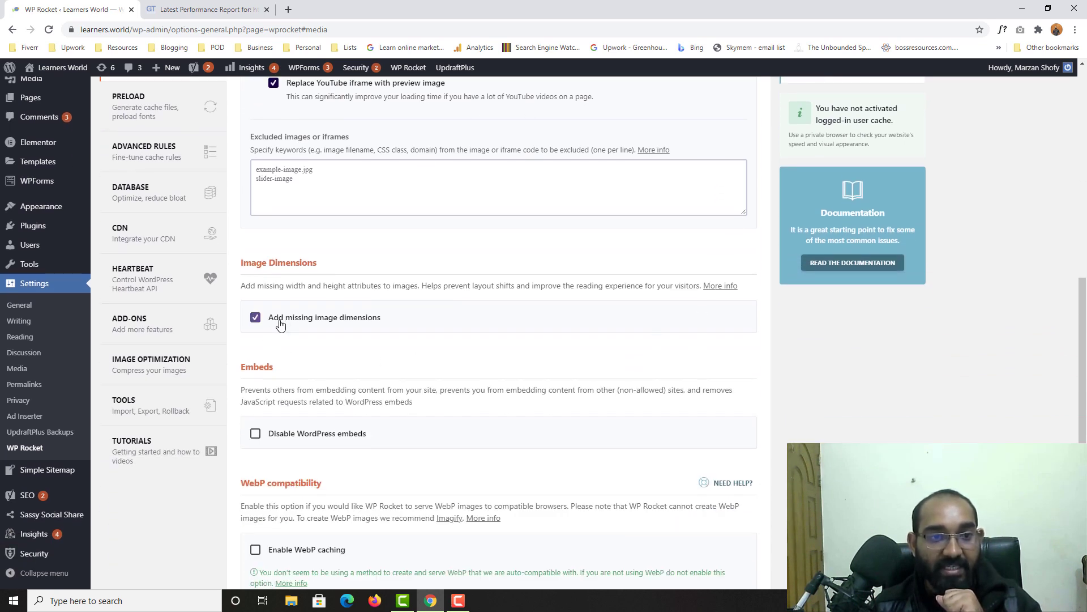
{"action": "scroll", "coordinate": [442, 363], "scroll_direction": "down", "scroll_amount": 2}
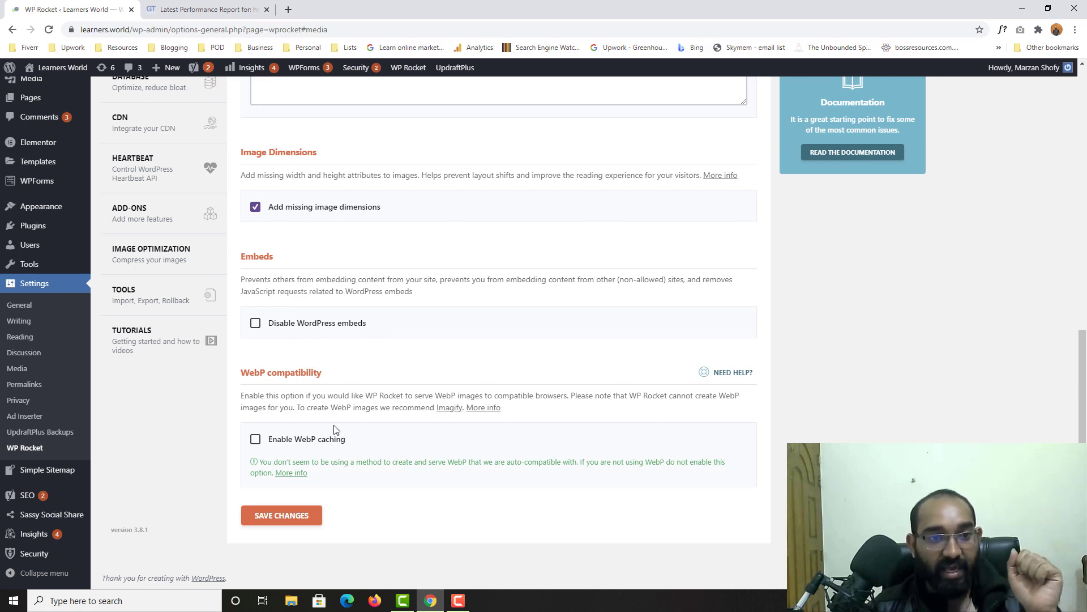
{"action": "scroll", "coordinate": [334, 429], "scroll_direction": "up", "scroll_amount": 4}
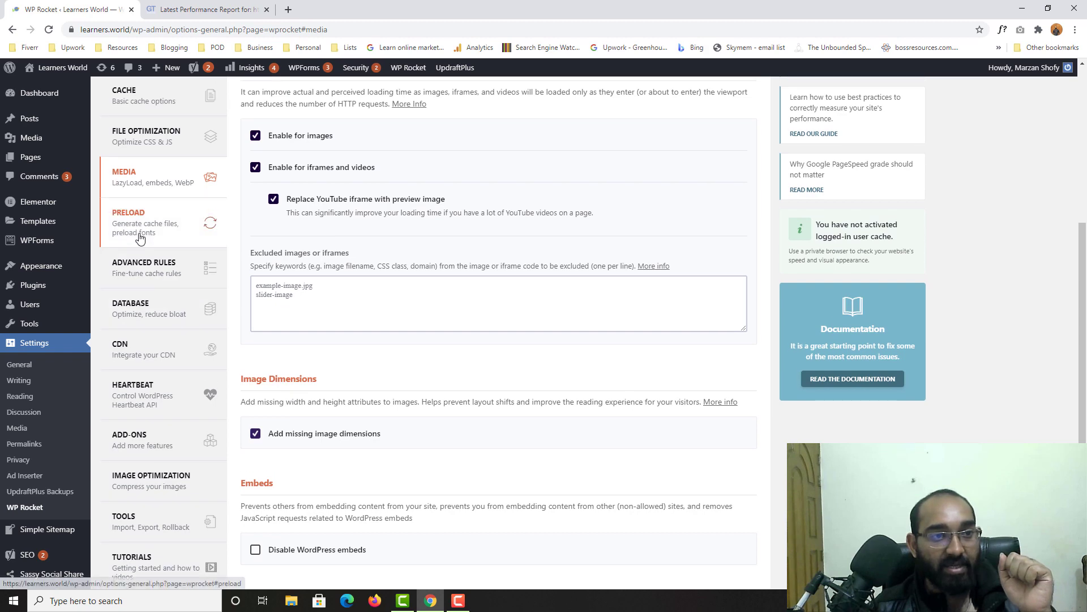
Step: In WP Rocket's Preload settings, turn sitemap-based cache preloading on, then back off
{"action": "left_click", "coordinate": [140, 238]}
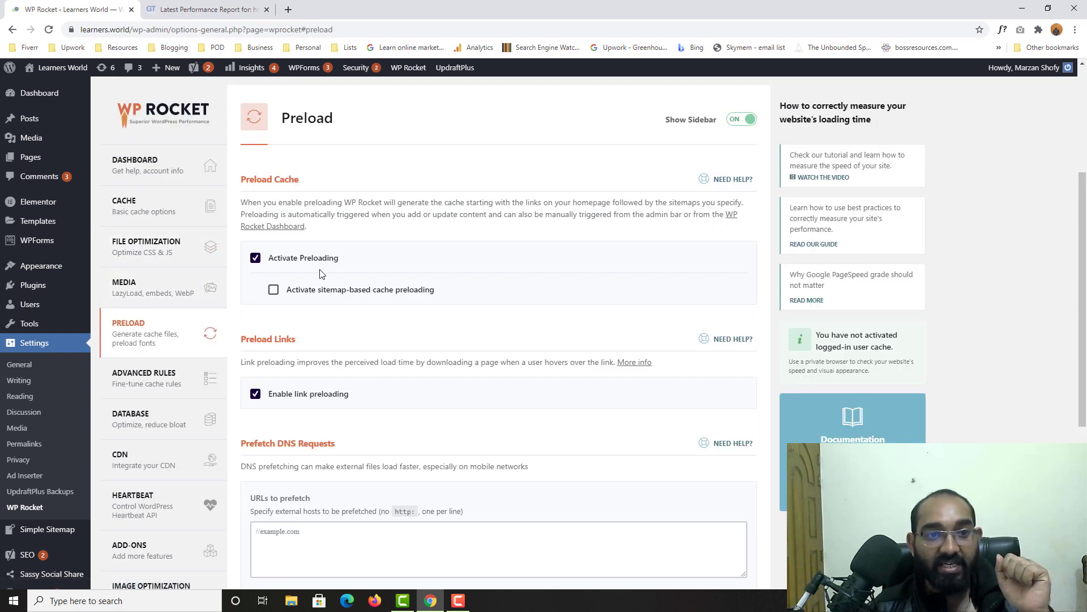
{"action": "left_click", "coordinate": [274, 290]}
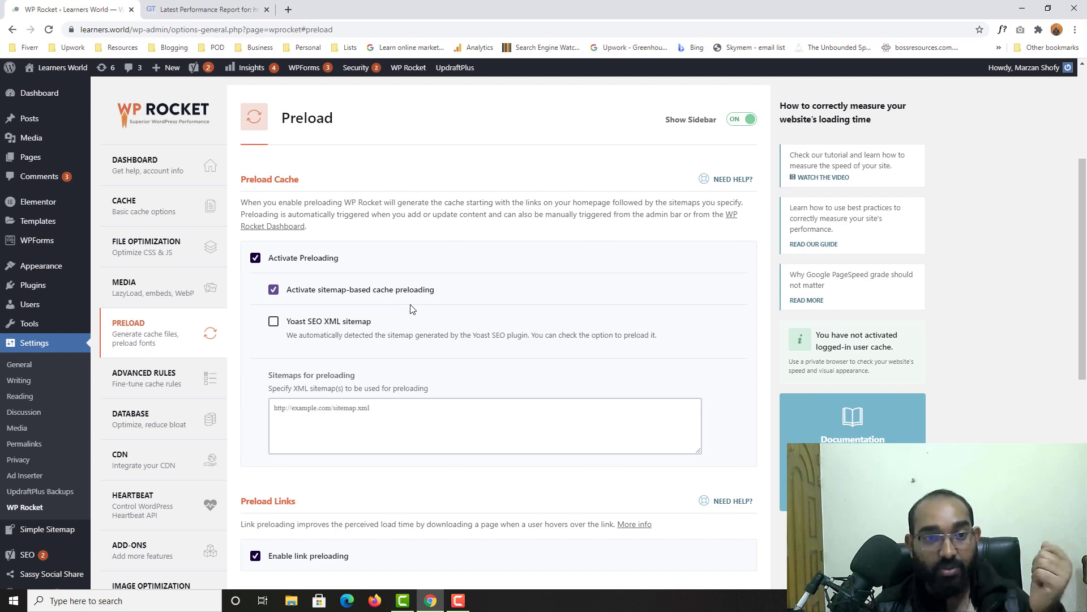
{"action": "scroll", "coordinate": [410, 309], "scroll_direction": "down", "scroll_amount": 4}
{"action": "scroll", "coordinate": [317, 318], "scroll_direction": "up", "scroll_amount": 3}
{"action": "left_click", "coordinate": [273, 238]}
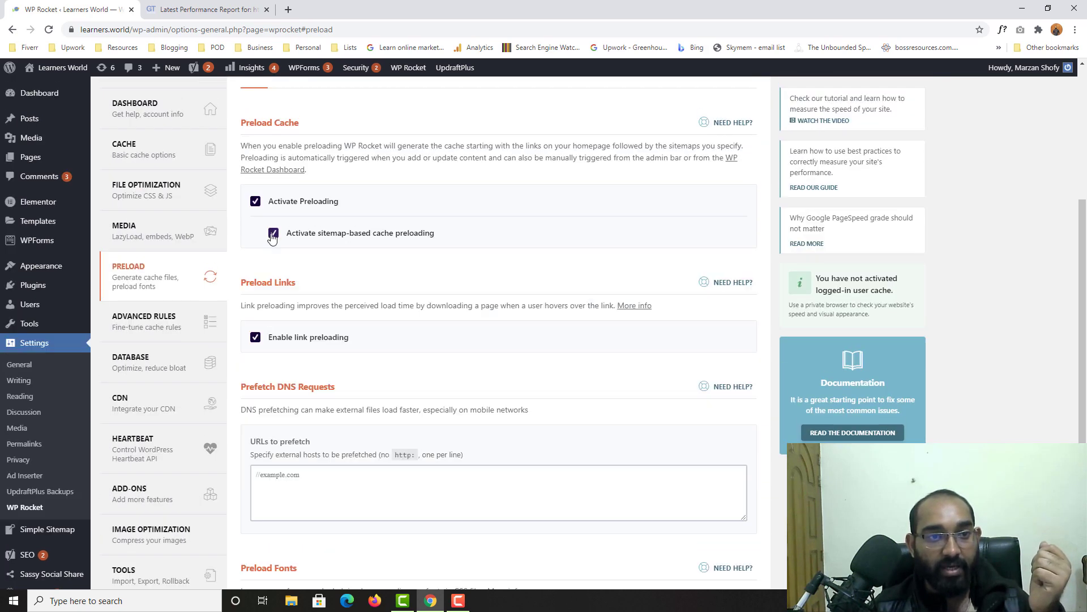
{"action": "scroll", "coordinate": [514, 403], "scroll_direction": "down", "scroll_amount": 3}
{"action": "scroll", "coordinate": [514, 403], "scroll_direction": "down", "scroll_amount": 1}
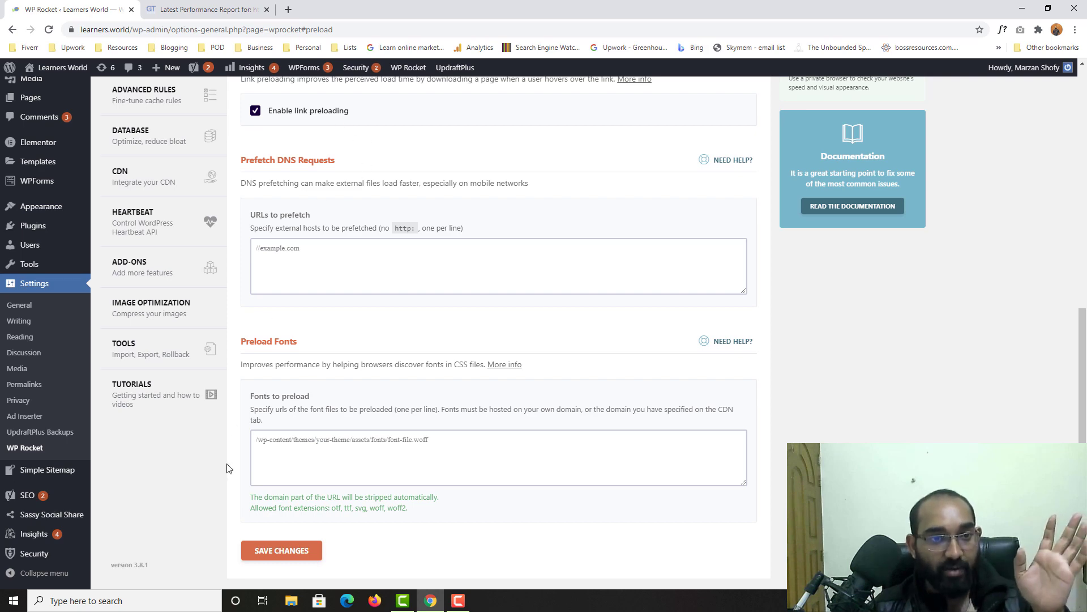
{"action": "scroll", "coordinate": [340, 391], "scroll_direction": "up", "scroll_amount": 3}
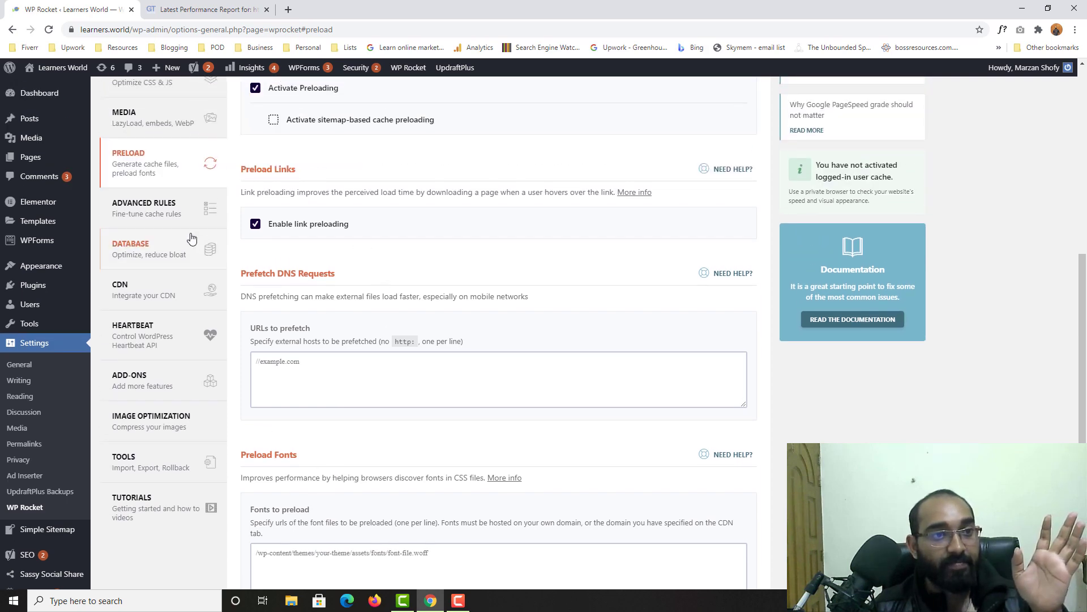
Step: Look through the Advanced Rules, Database, CDN and Heartbeat settings, ending on Add-ons
{"action": "left_click", "coordinate": [163, 210]}
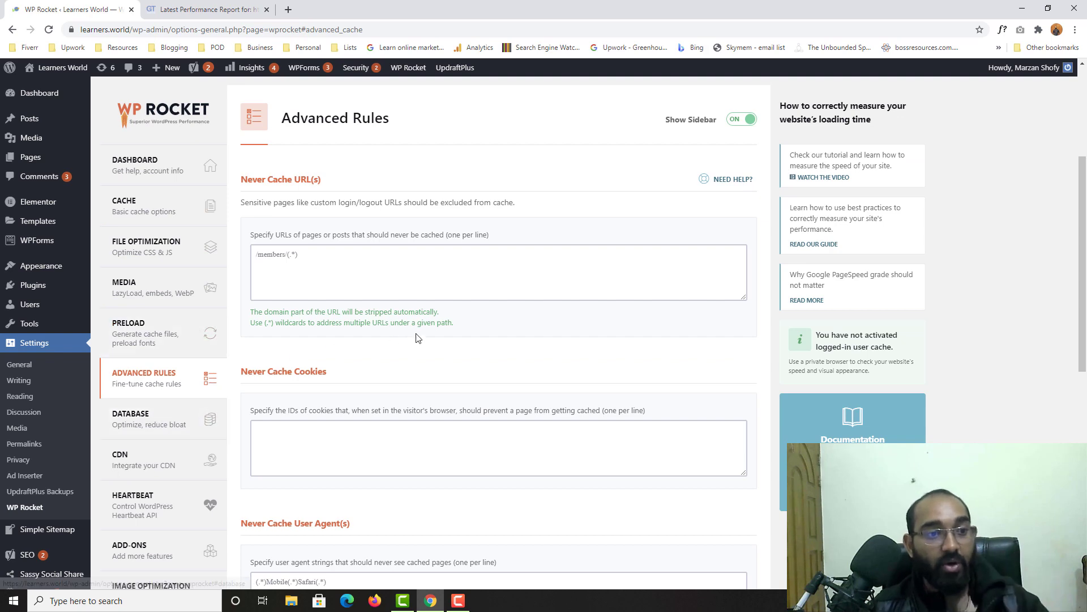
{"action": "scroll", "coordinate": [396, 331], "scroll_direction": "down", "scroll_amount": 1}
{"action": "left_click", "coordinate": [113, 366]}
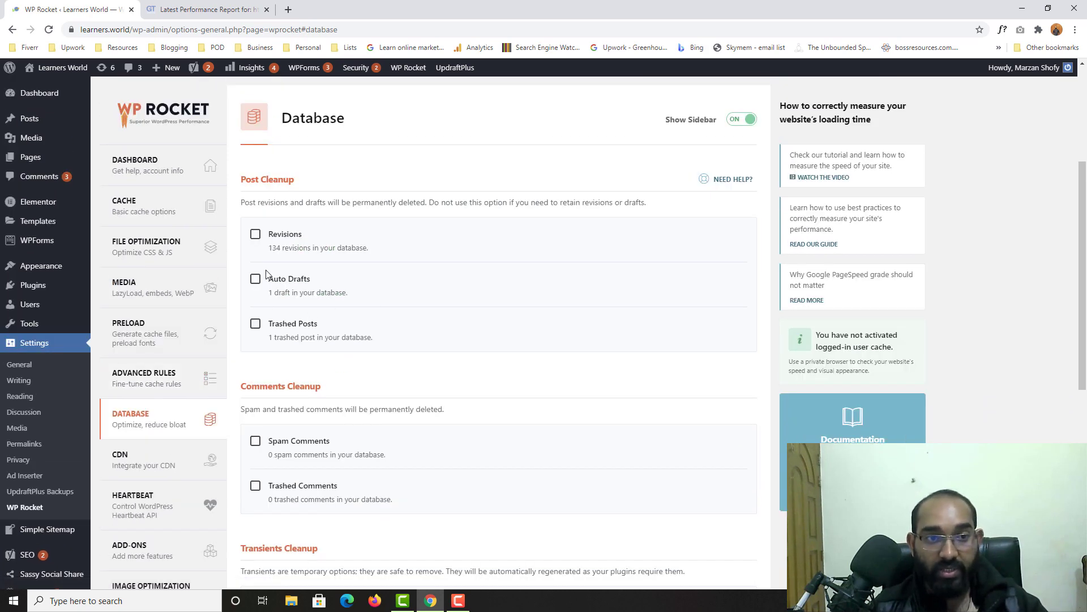
{"action": "scroll", "coordinate": [274, 257], "scroll_direction": "down", "scroll_amount": 7}
{"action": "scroll", "coordinate": [283, 385], "scroll_direction": "up", "scroll_amount": 4}
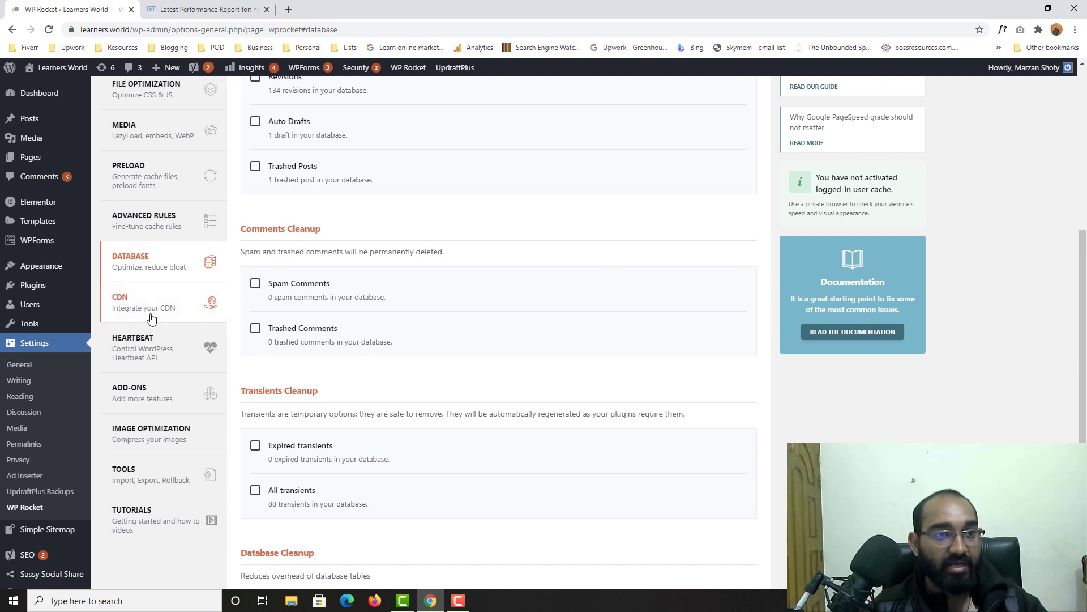
{"action": "left_click", "coordinate": [150, 311]}
{"action": "scroll", "coordinate": [420, 412], "scroll_direction": "down", "scroll_amount": 1}
{"action": "scroll", "coordinate": [420, 412], "scroll_direction": "down", "scroll_amount": 3}
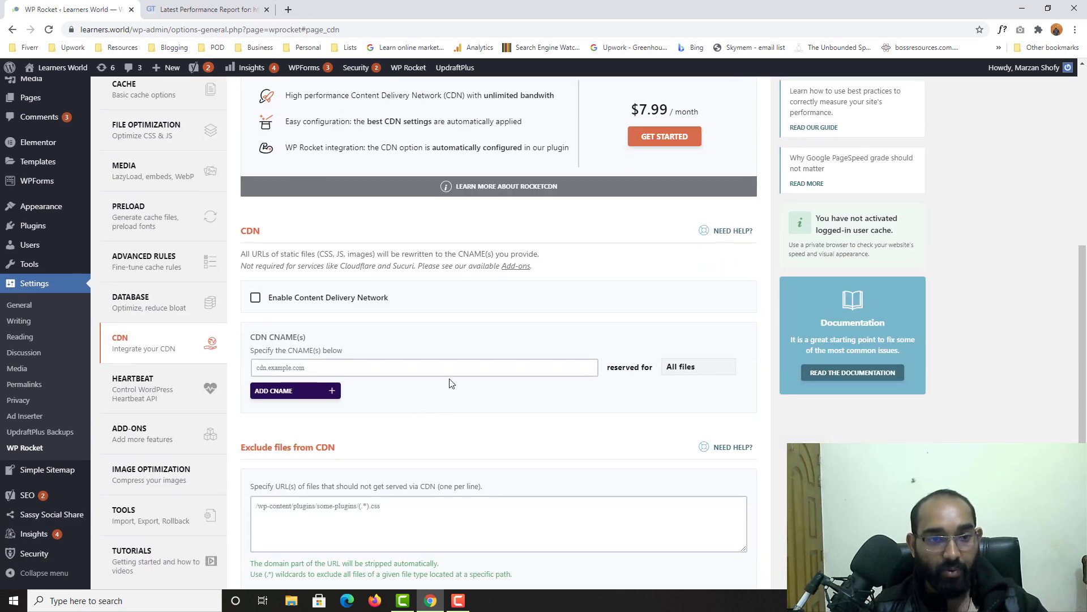
{"action": "left_click", "coordinate": [163, 289]}
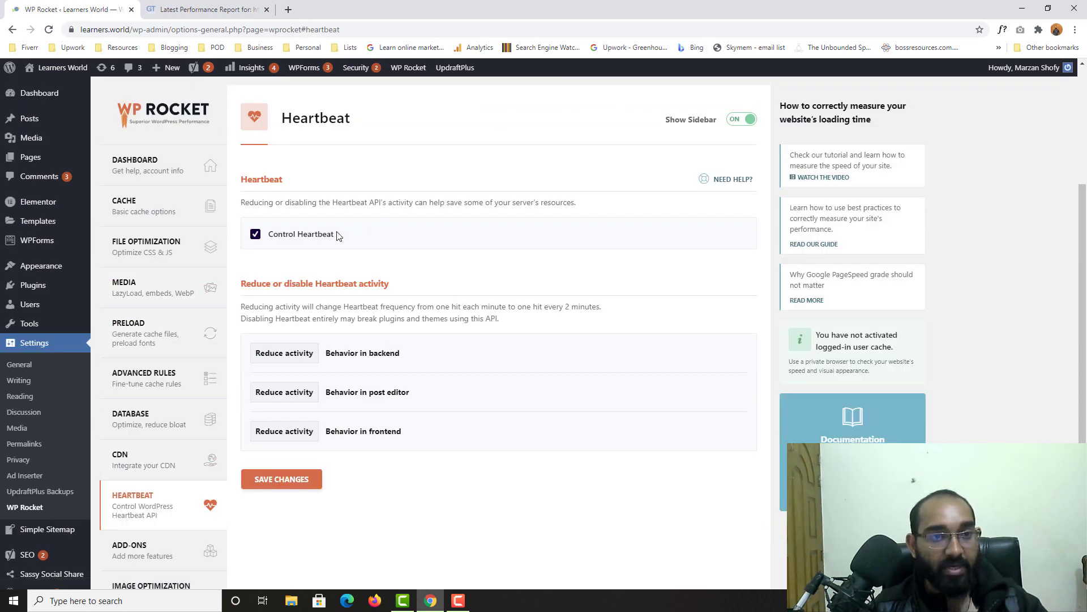
{"action": "scroll", "coordinate": [150, 397], "scroll_direction": "down", "scroll_amount": 3}
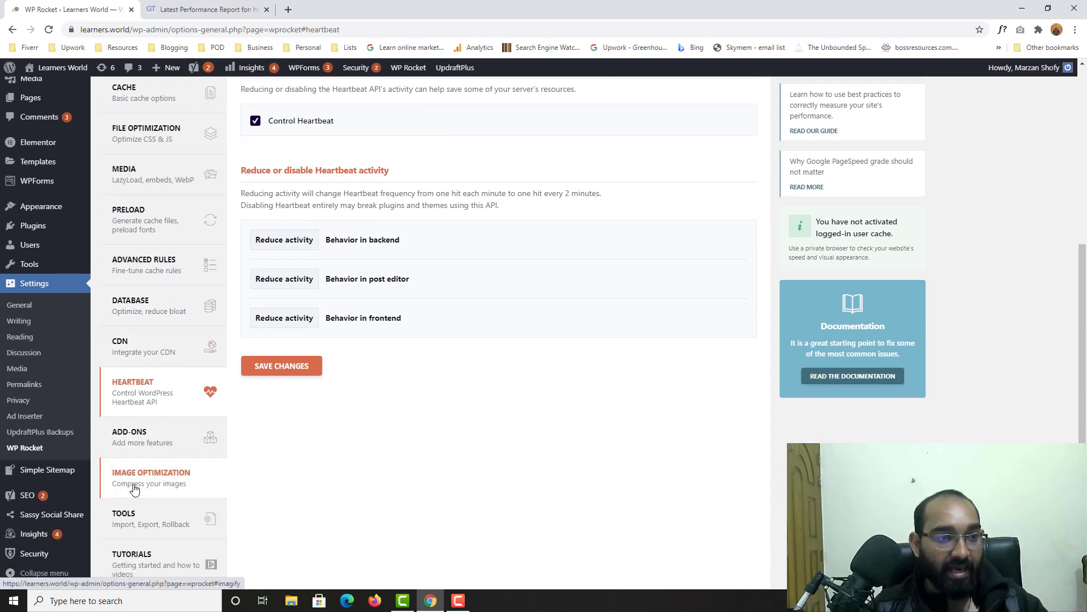
{"action": "left_click", "coordinate": [150, 390]}
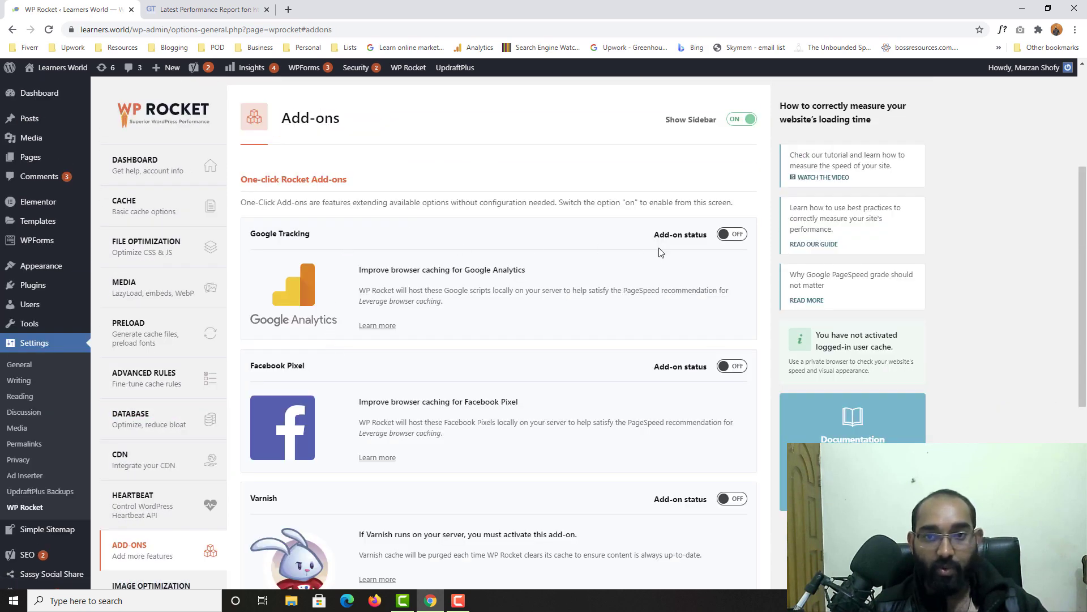
{"action": "scroll", "coordinate": [546, 352], "scroll_direction": "down", "scroll_amount": 2}
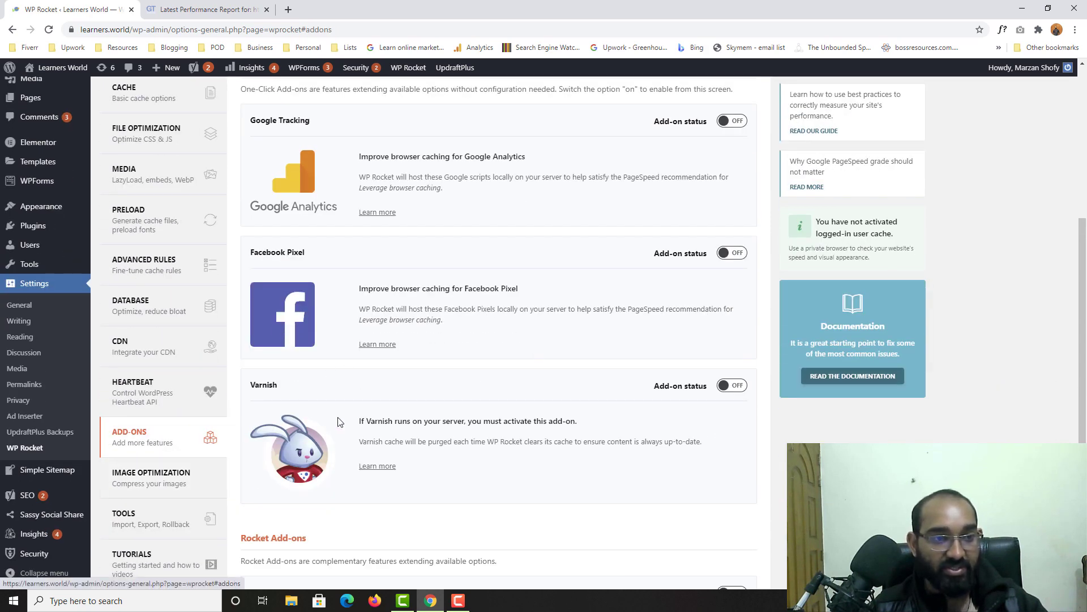
Step: Go to WP Rocket's Image Optimization settings and look over the page
{"action": "scroll", "coordinate": [339, 422], "scroll_direction": "down", "scroll_amount": 2}
{"action": "left_click", "coordinate": [150, 310]}
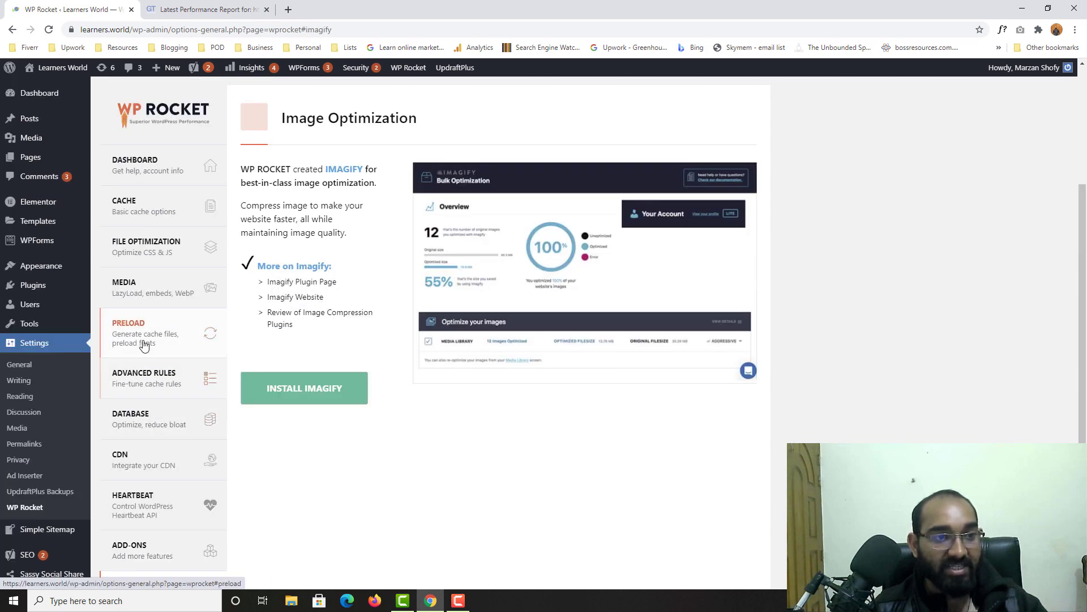
{"action": "scroll", "coordinate": [158, 424], "scroll_direction": "down", "scroll_amount": 3}
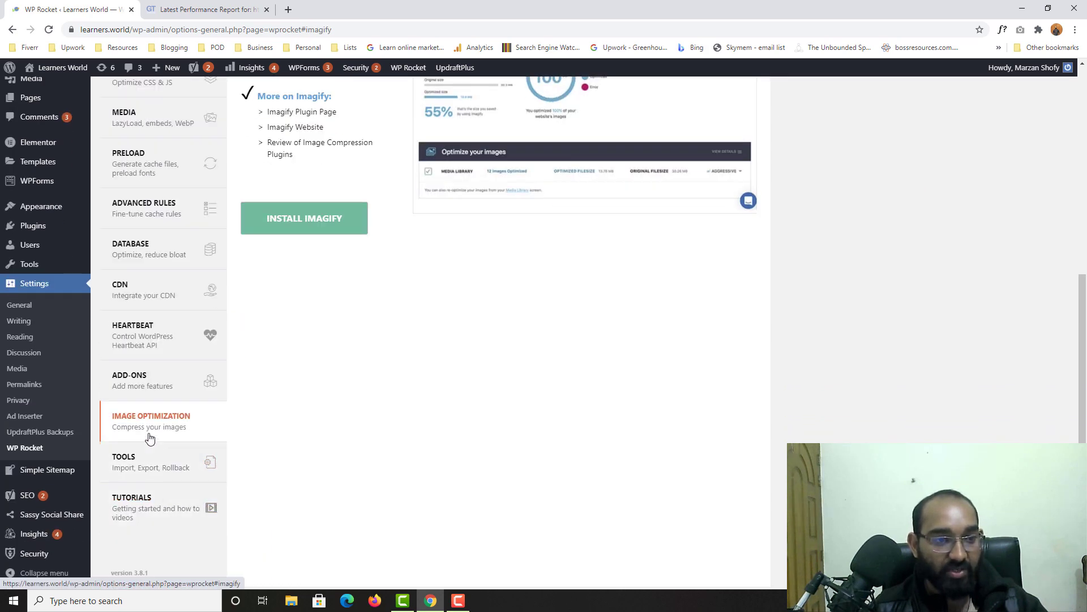
{"action": "scroll", "coordinate": [405, 400], "scroll_direction": "up", "scroll_amount": 3}
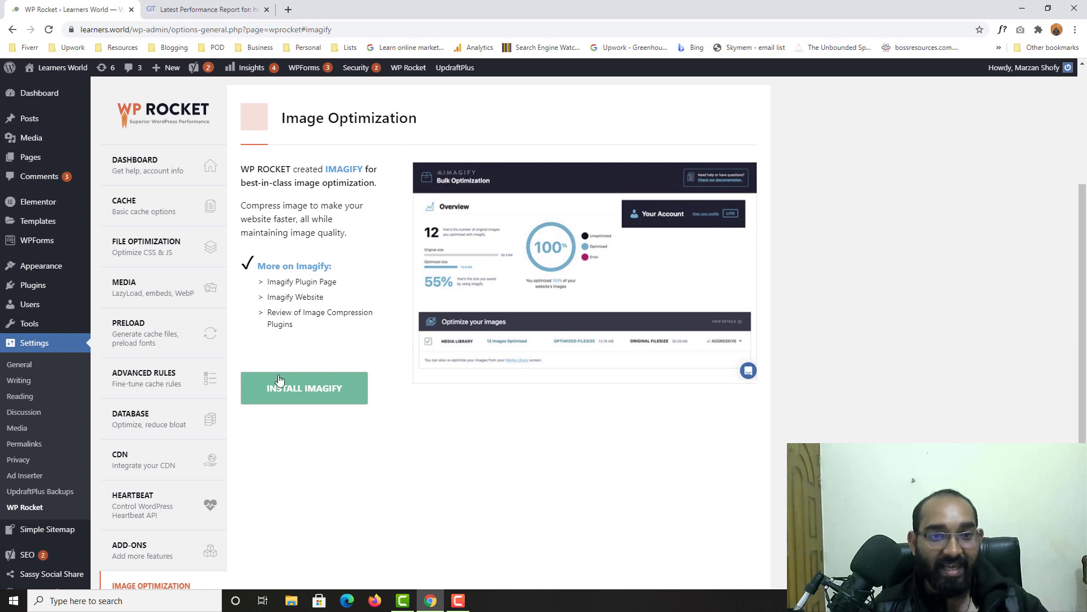
Step: Recheck the GTmetrix report, then start installing Imagify from WP Rocket's Image Optimization page
{"action": "left_click", "coordinate": [204, 9]}
{"action": "scroll", "coordinate": [89, 405], "scroll_direction": "down", "scroll_amount": 1}
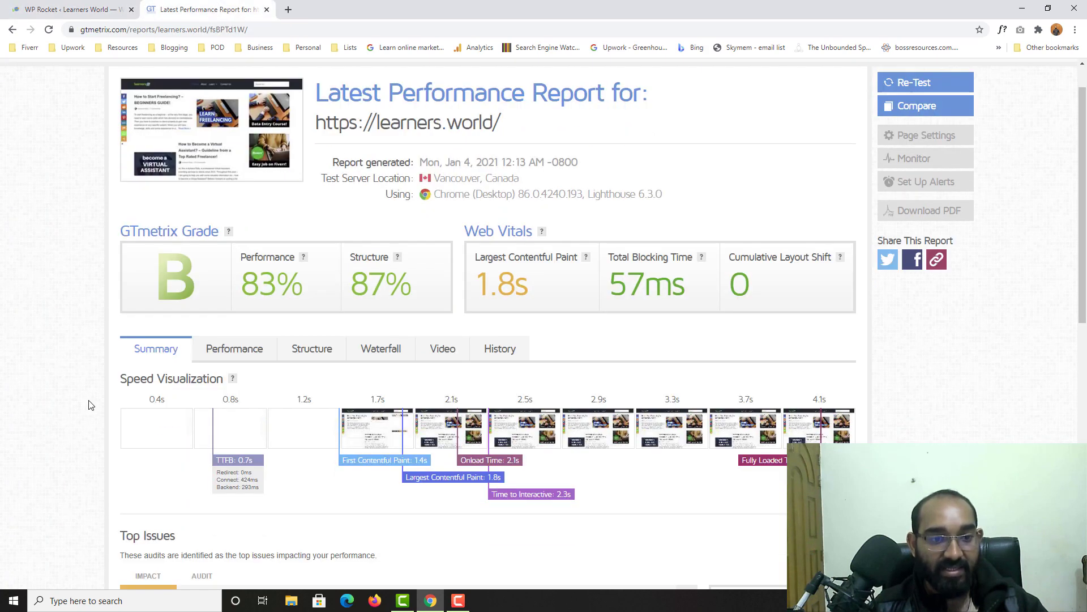
{"action": "scroll", "coordinate": [89, 405], "scroll_direction": "down", "scroll_amount": 4}
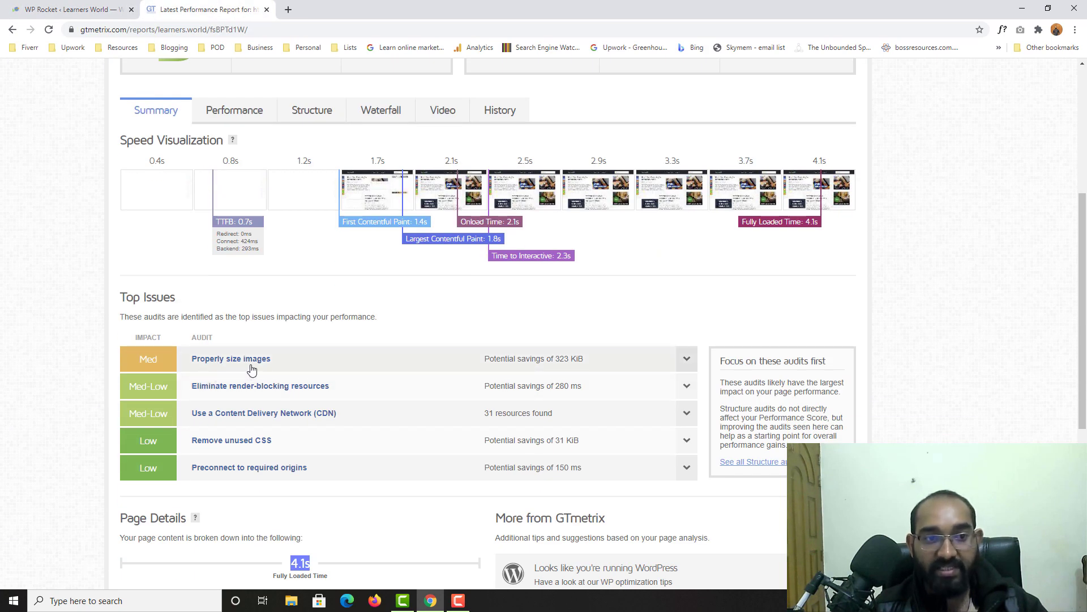
{"action": "key", "text": "ctrl+shift+Tab"}
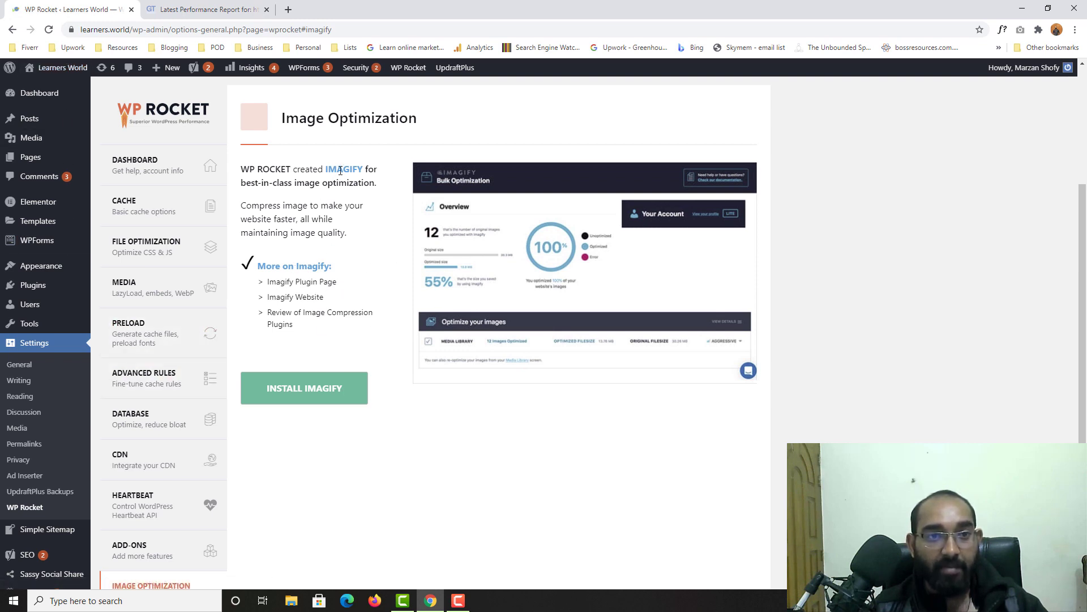
{"action": "left_click", "coordinate": [304, 397]}
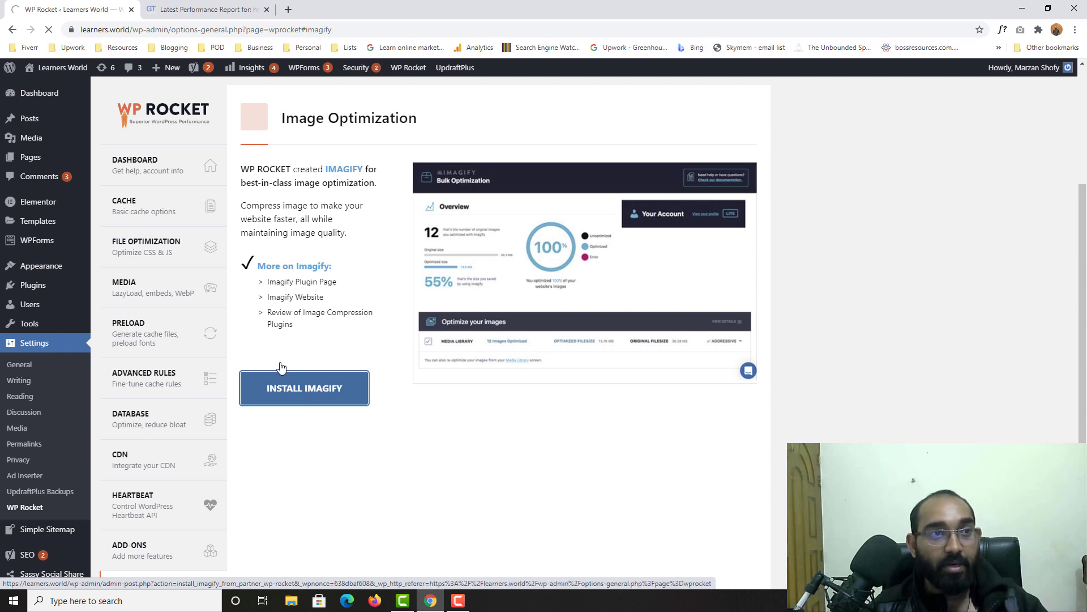
{"action": "scroll", "coordinate": [366, 352], "scroll_direction": "down", "scroll_amount": 4}
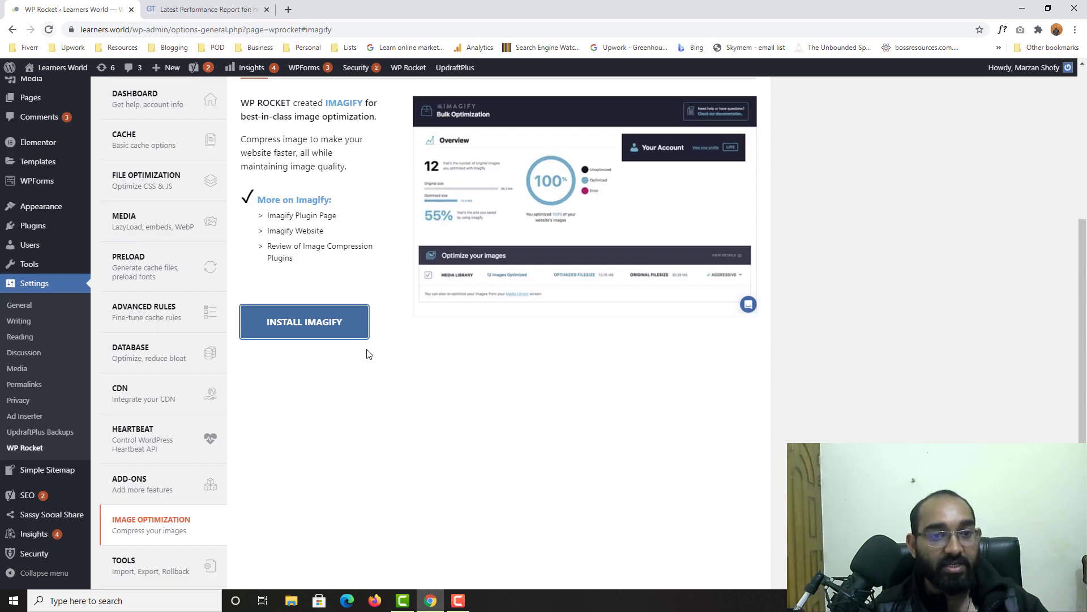
{"action": "scroll", "coordinate": [328, 400], "scroll_direction": "up", "scroll_amount": 5}
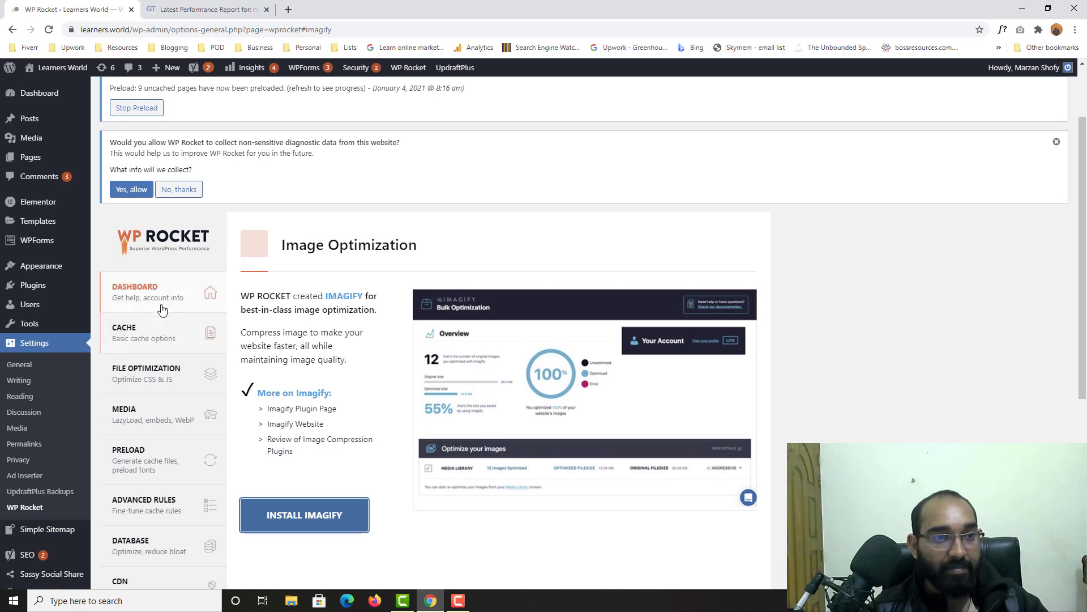
{"action": "scroll", "coordinate": [154, 322], "scroll_direction": "down", "scroll_amount": 1}
{"action": "left_click", "coordinate": [139, 276]}
{"action": "scroll", "coordinate": [340, 397], "scroll_direction": "down", "scroll_amount": 4}
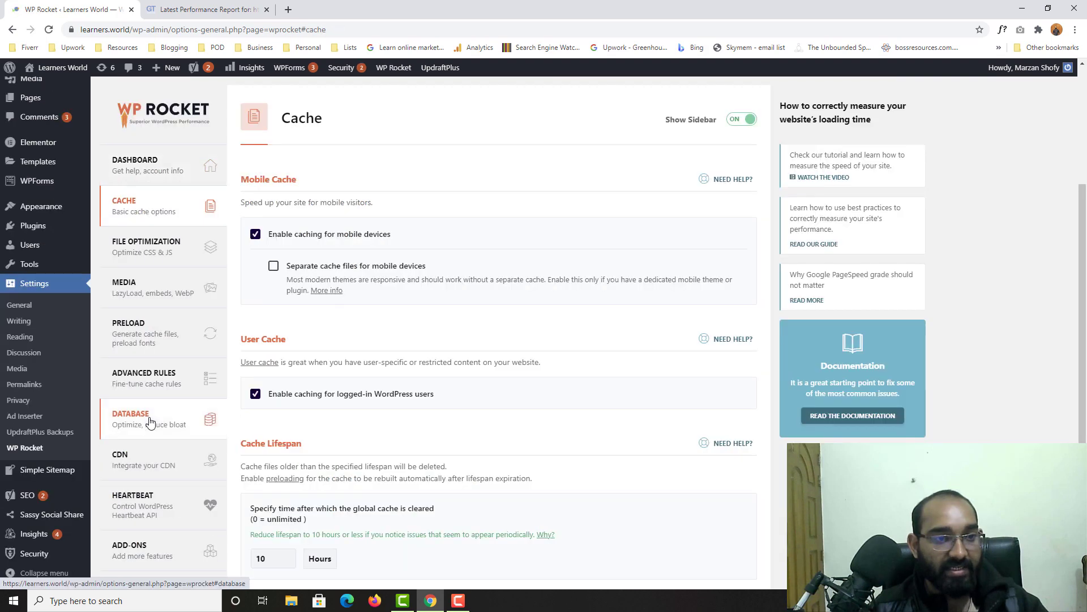
{"action": "scroll", "coordinate": [332, 346], "scroll_direction": "down", "scroll_amount": 3}
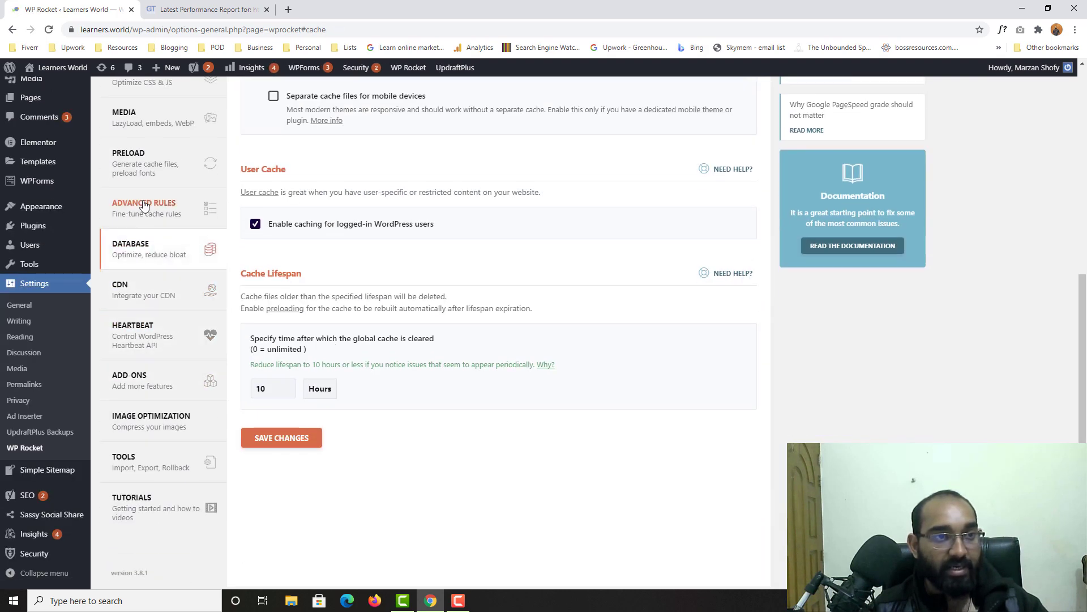
{"action": "scroll", "coordinate": [153, 186], "scroll_direction": "up", "scroll_amount": 3}
{"action": "left_click", "coordinate": [146, 245]}
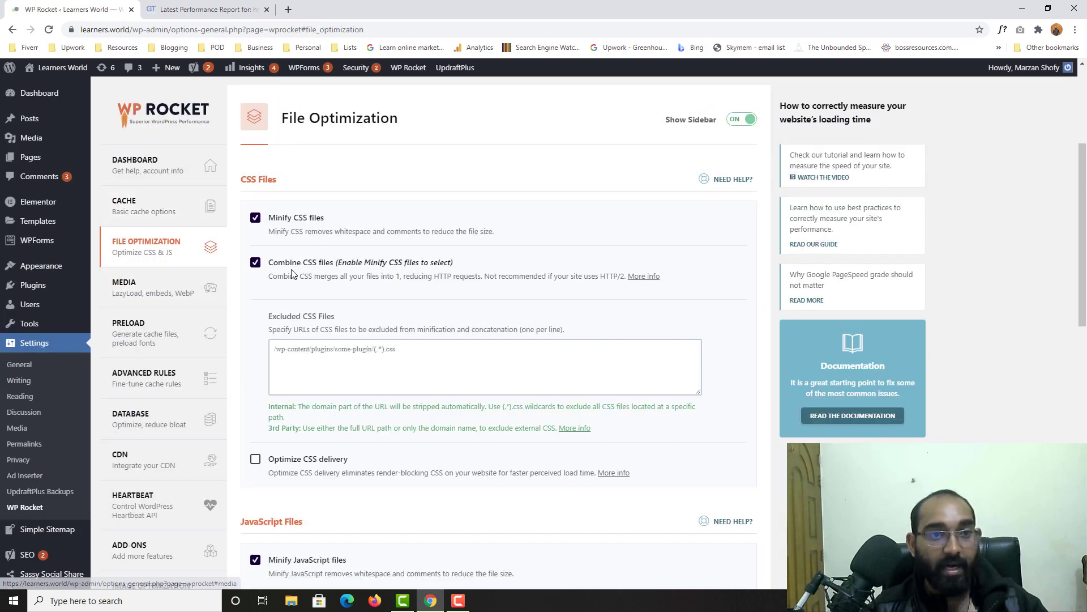
{"action": "scroll", "coordinate": [309, 351], "scroll_direction": "down", "scroll_amount": 3}
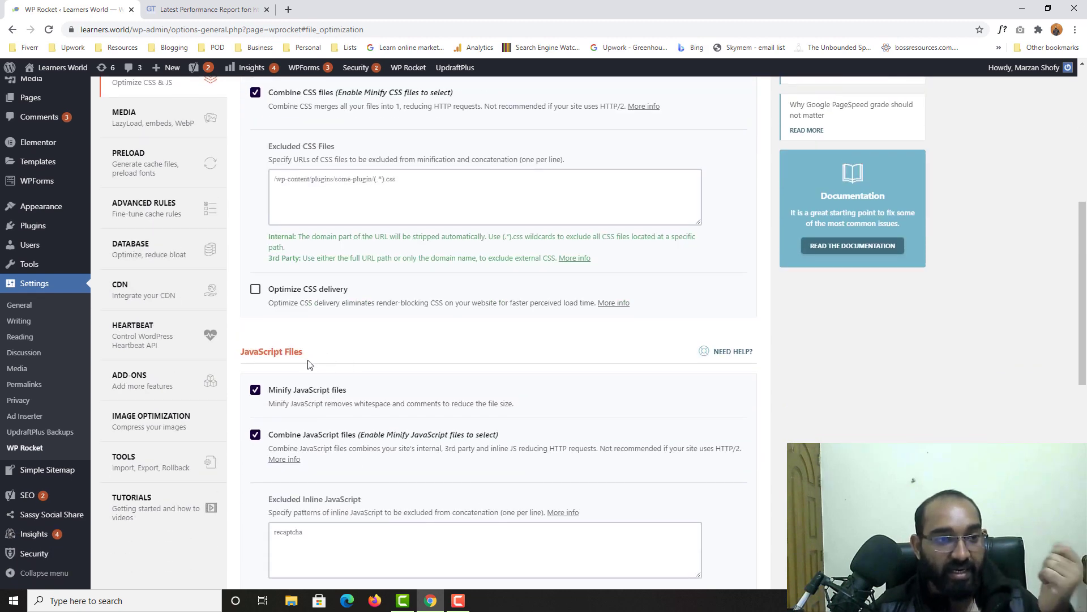
{"action": "left_click", "coordinate": [167, 419]}
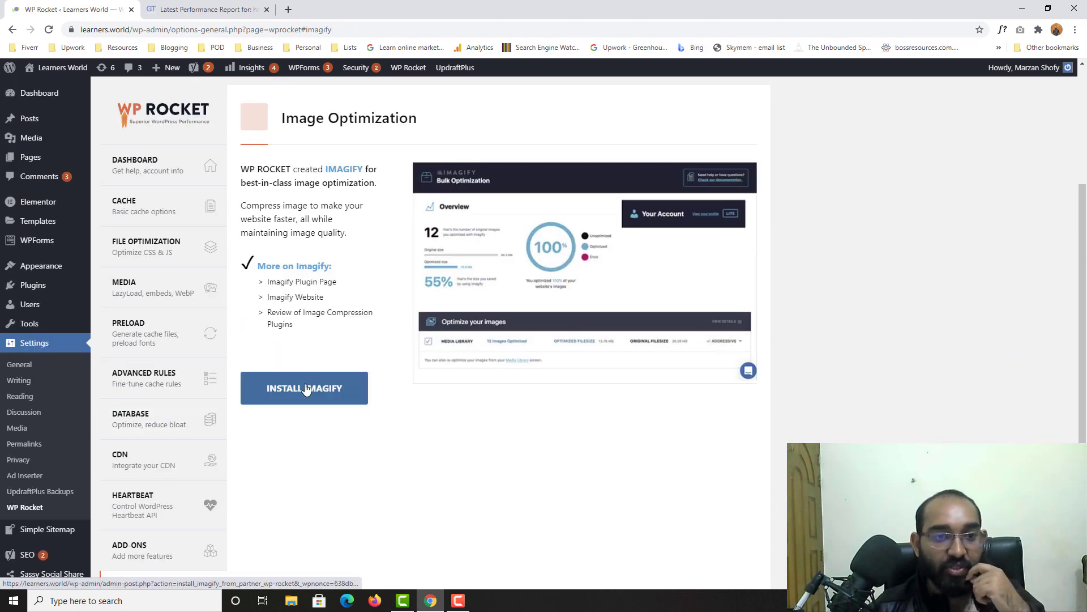
Step: Install Imagify, glancing at the GTmetrix report while it installs
{"action": "left_click", "coordinate": [324, 400]}
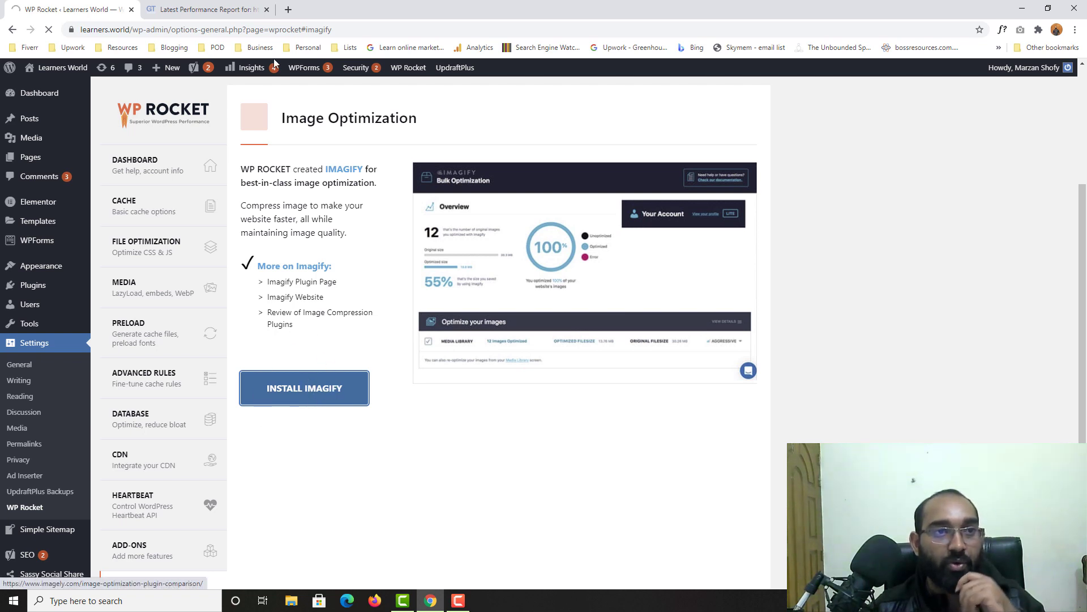
{"action": "left_click", "coordinate": [238, 8]}
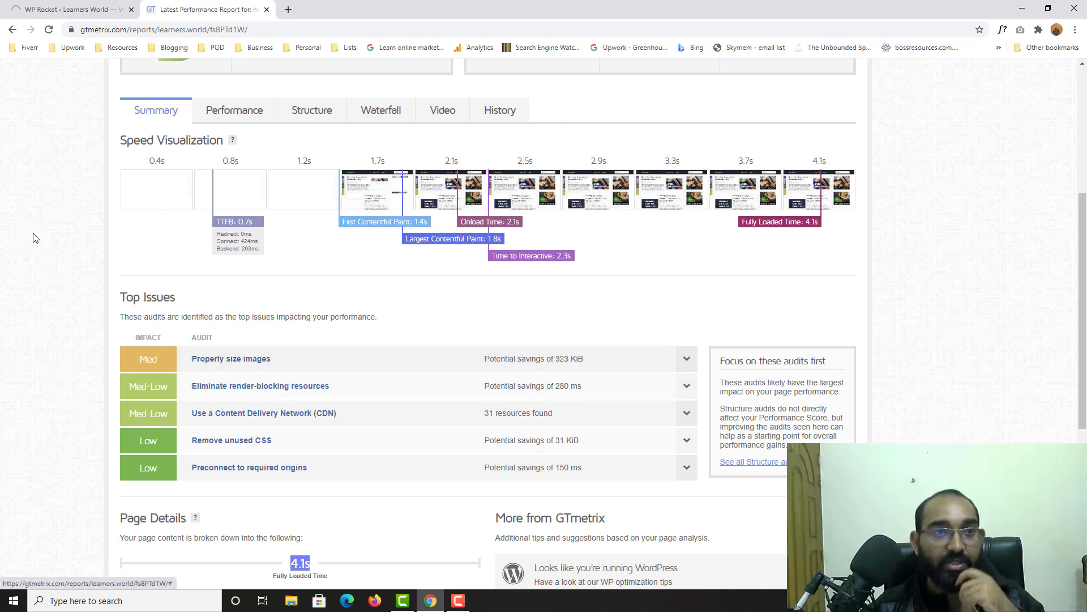
{"action": "key", "text": "ctrl+shift+Tab"}
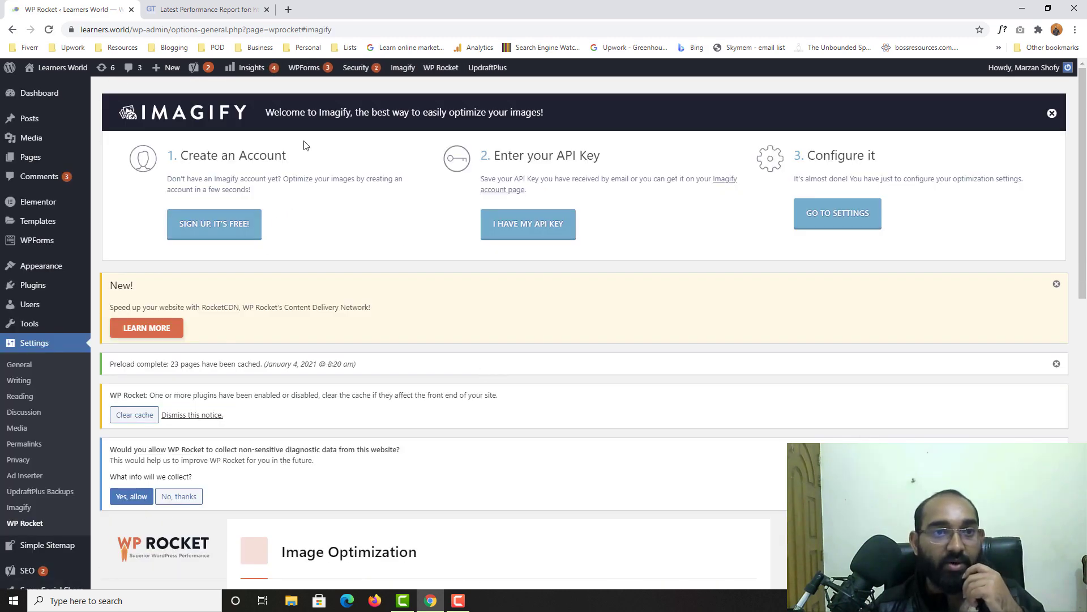
Step: Sign up for a free Imagify account with an email address and dismiss the confirmation
{"action": "left_click", "coordinate": [192, 233]}
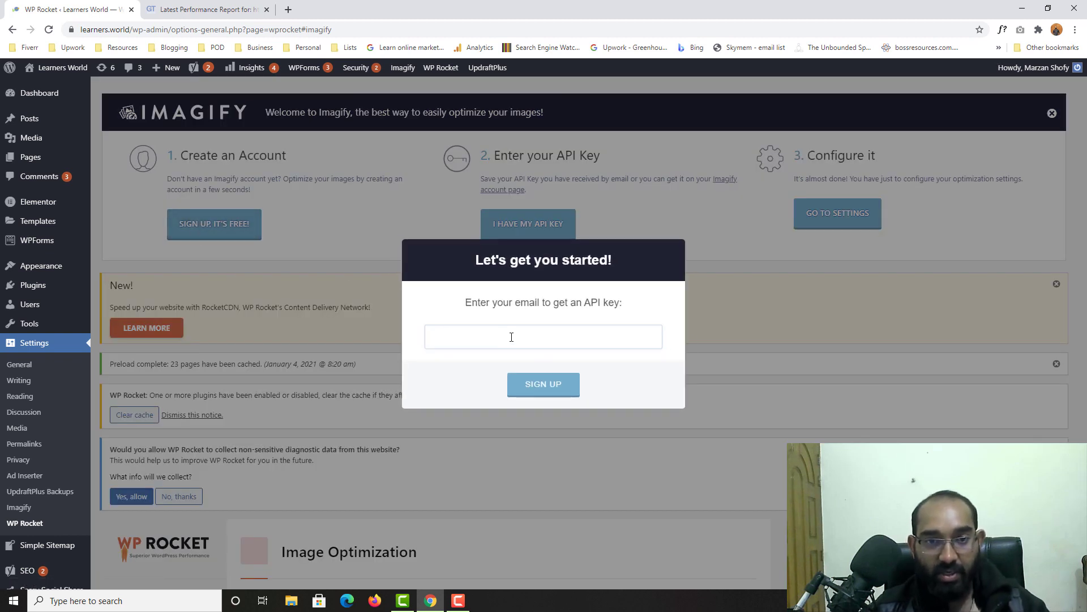
{"action": "type", "text": "mrda"}
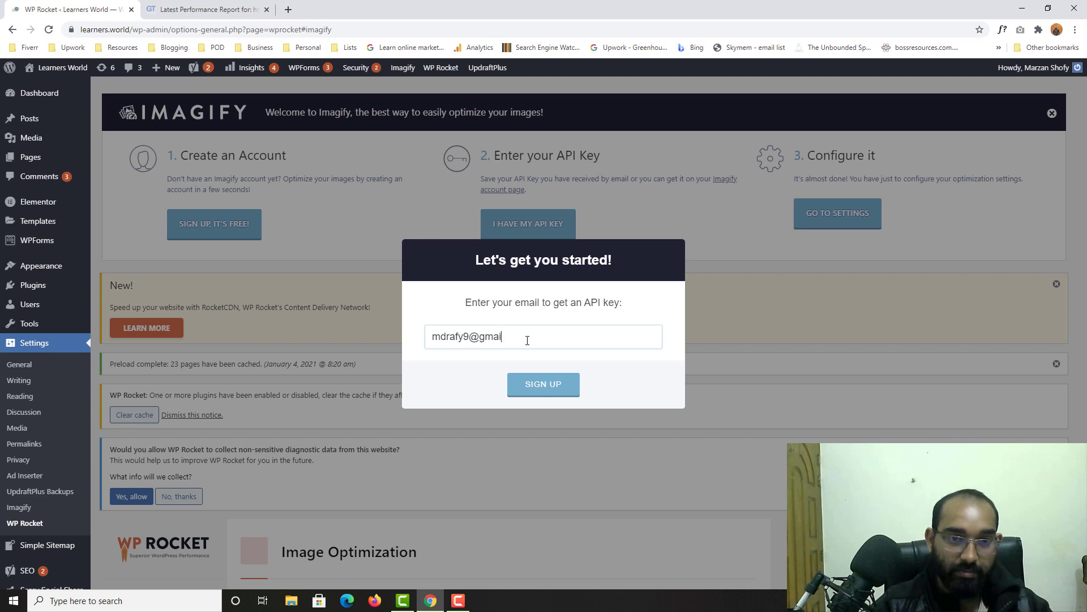
{"action": "left_click", "coordinate": [571, 390]}
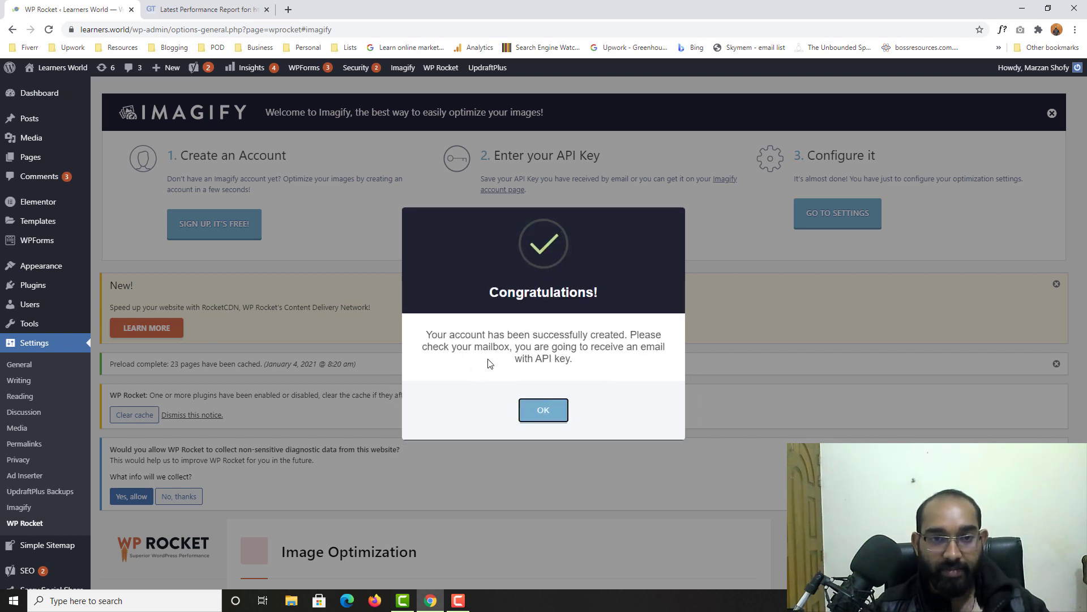
{"action": "left_click", "coordinate": [541, 414]}
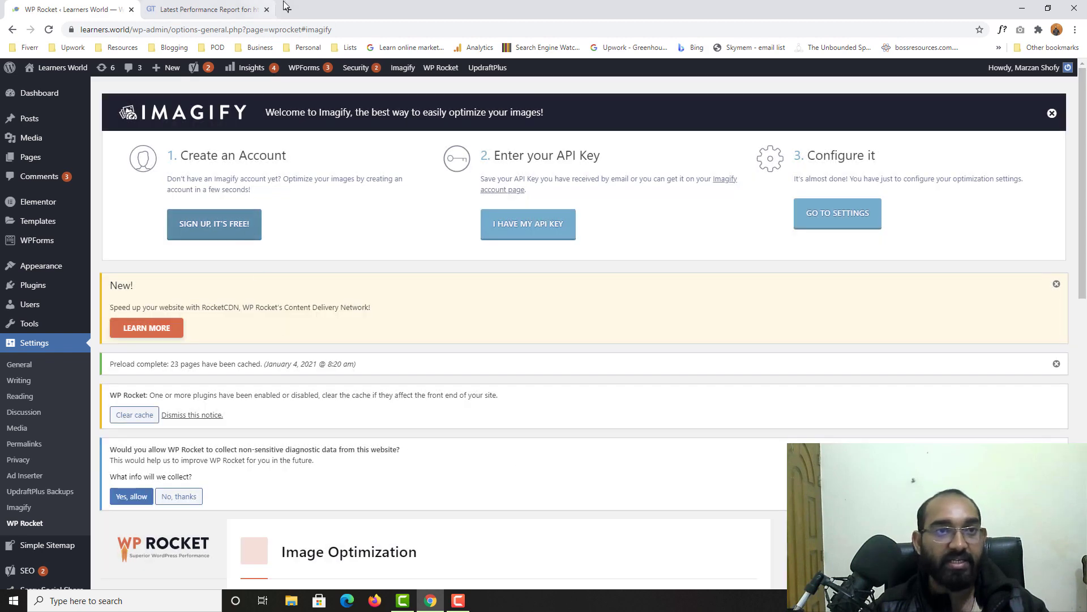
{"action": "left_click", "coordinate": [288, 9]}
Step: Copy the API key from the Welcome to Imagify email in Gmail, then return to WordPress
{"action": "type", "text": "gm"}
{"action": "key", "text": "Return"}
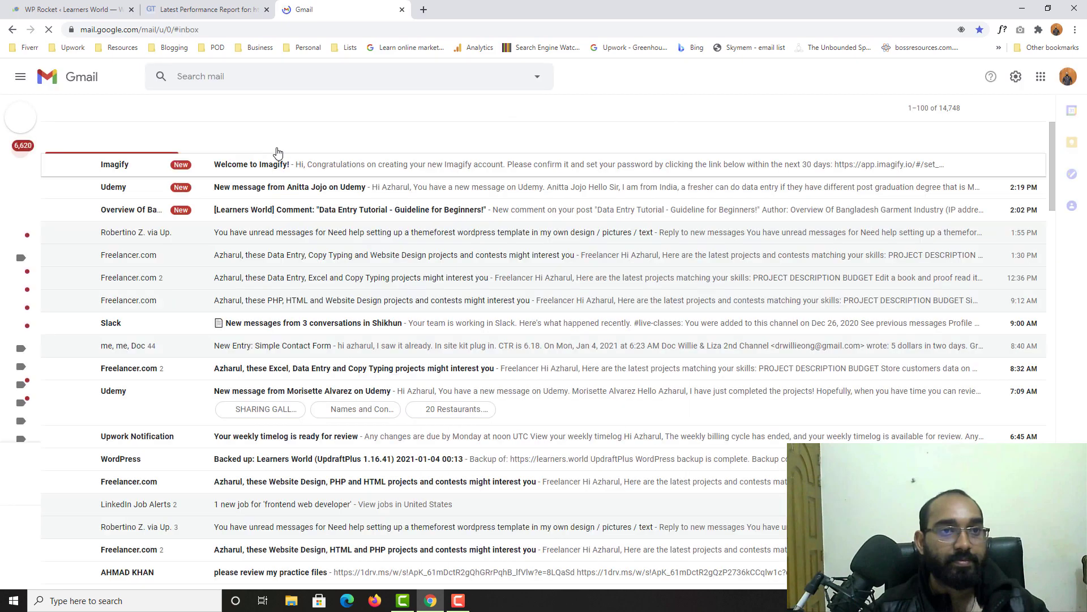
{"action": "left_click", "coordinate": [293, 163]}
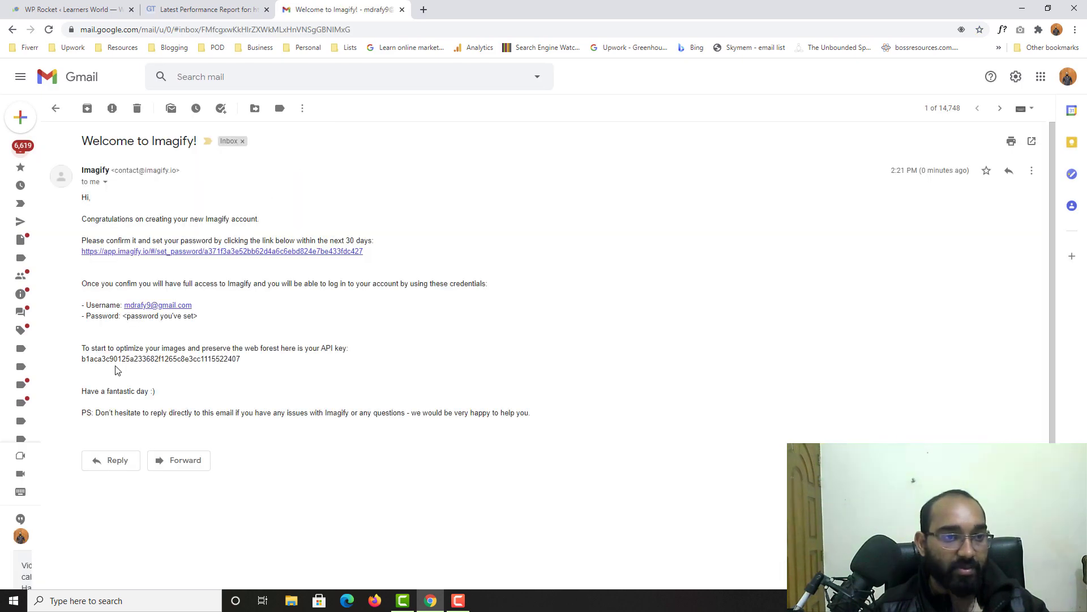
{"action": "double_click", "coordinate": [153, 360]}
{"action": "right_click", "coordinate": [152, 360]}
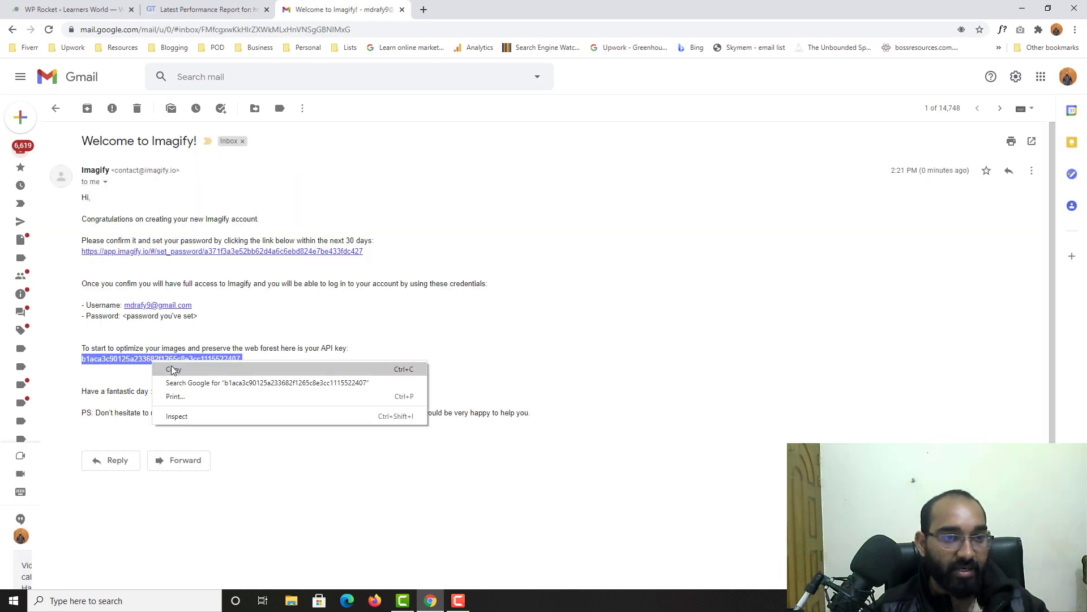
{"action": "left_click", "coordinate": [171, 371]}
{"action": "left_click", "coordinate": [33, 5]}
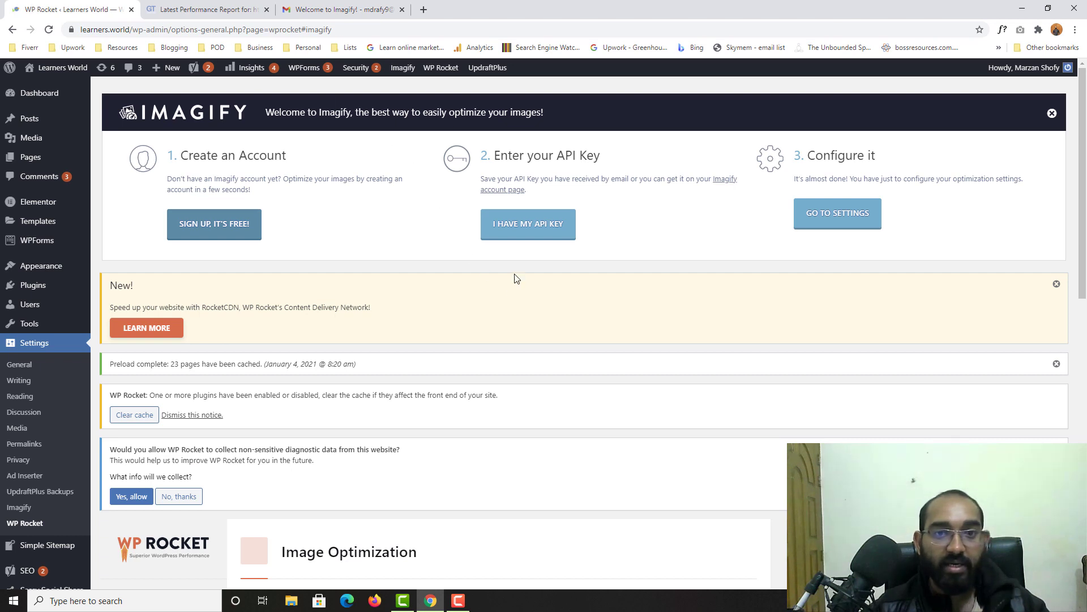
Step: Paste the copied API key into Imagify's key form, connect, and dismiss the confirmation
{"action": "left_click", "coordinate": [527, 235]}
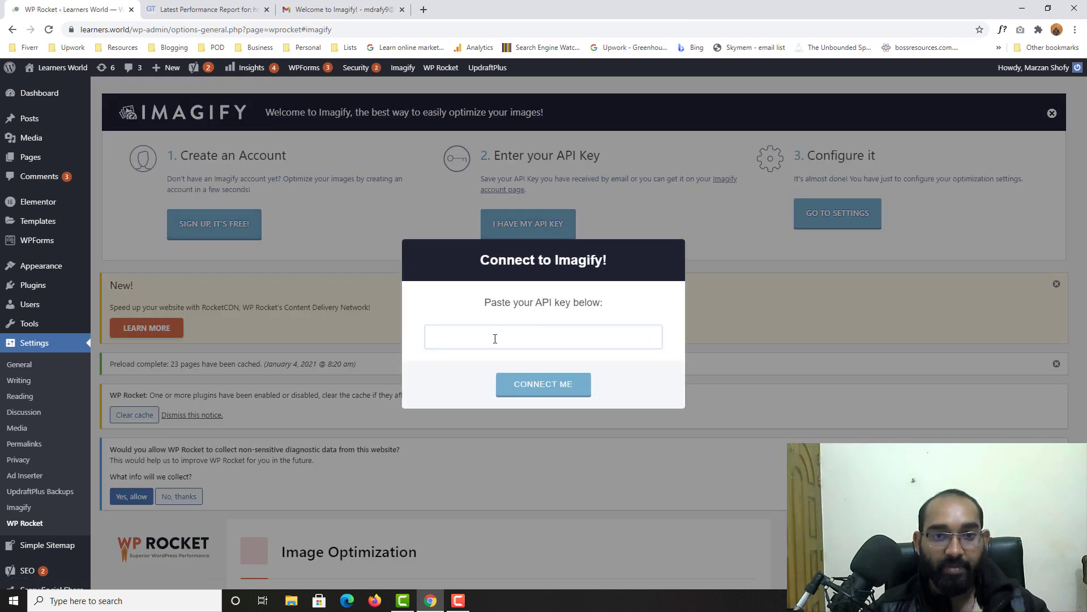
{"action": "key", "text": "ctrl+v"}
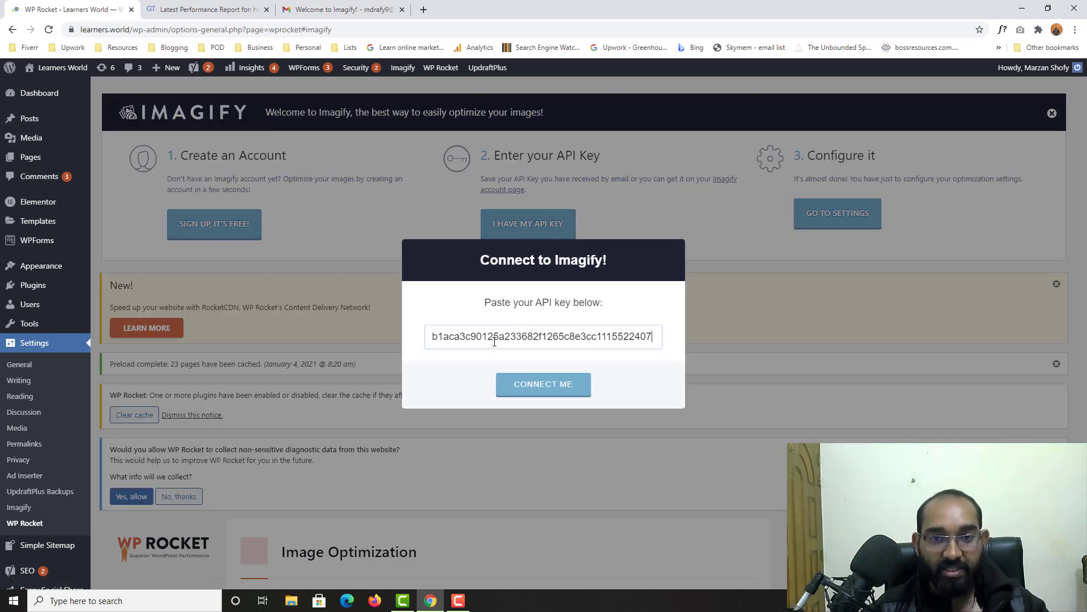
{"action": "left_click", "coordinate": [525, 391]}
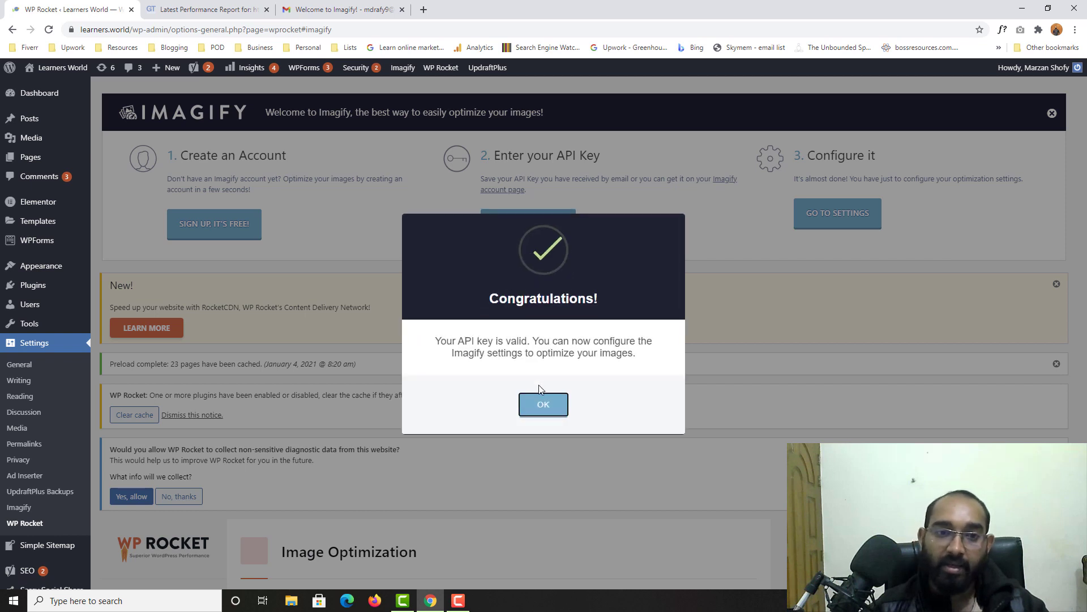
{"action": "left_click", "coordinate": [542, 407]}
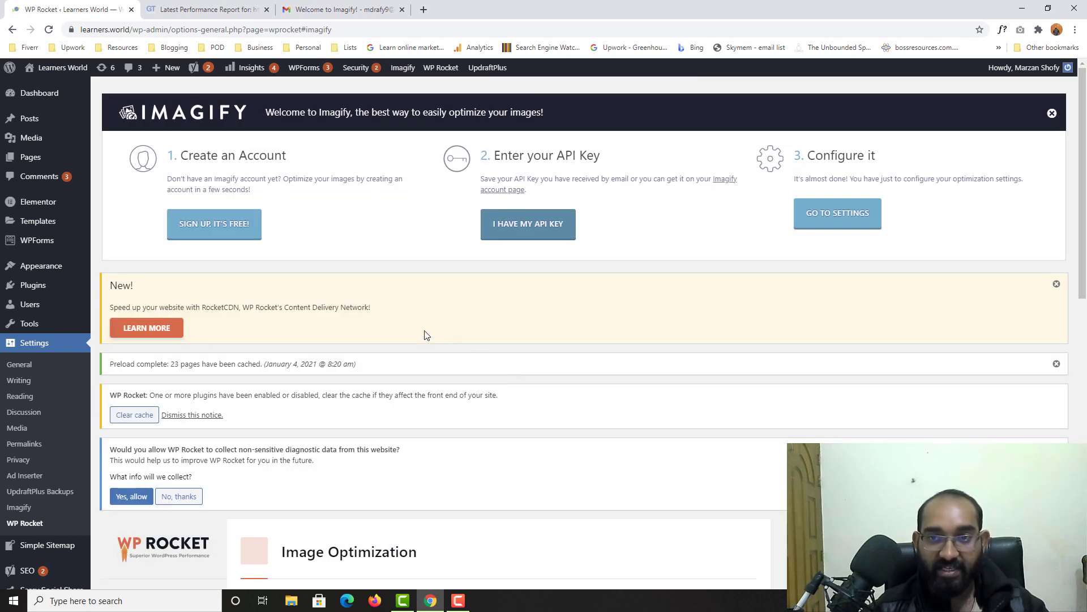
Step: Go to Imagify's settings page and review its optimization options
{"action": "left_click", "coordinate": [819, 228]}
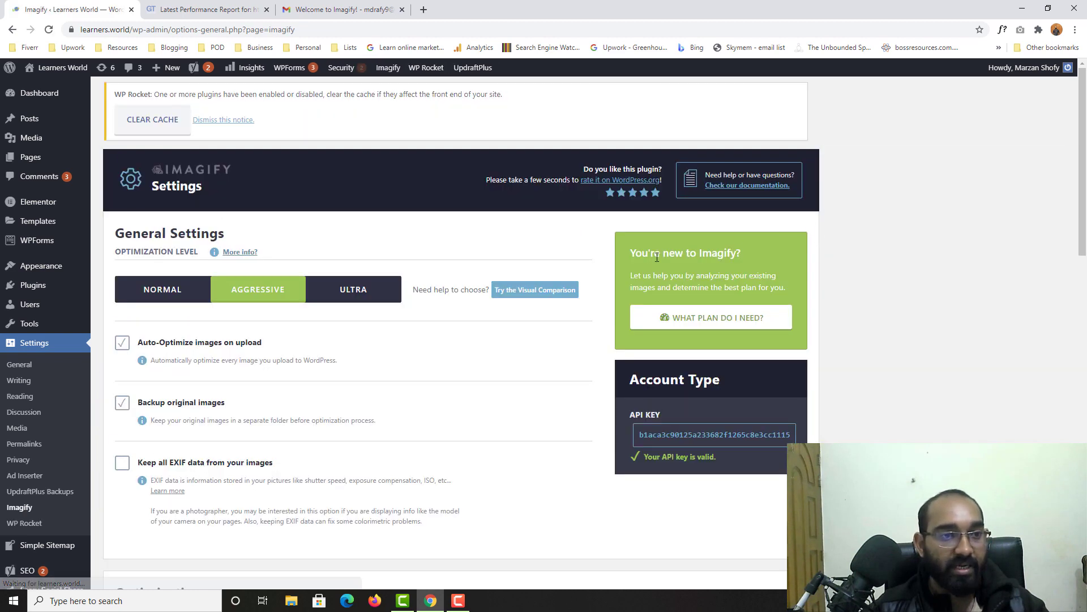
{"action": "scroll", "coordinate": [385, 340], "scroll_direction": "down", "scroll_amount": 1}
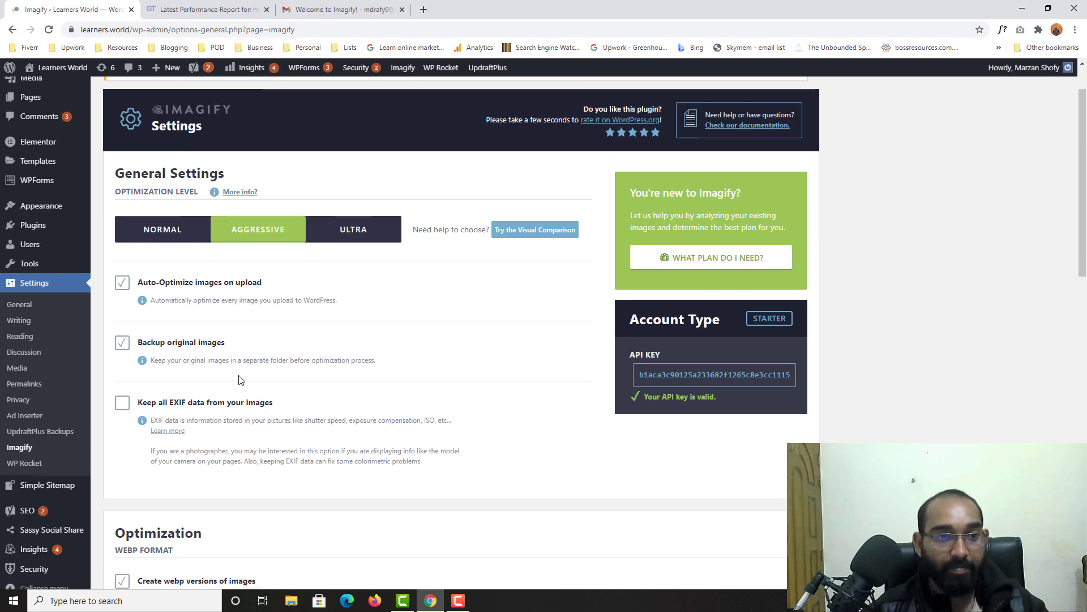
{"action": "scroll", "coordinate": [225, 249], "scroll_direction": "down", "scroll_amount": 2}
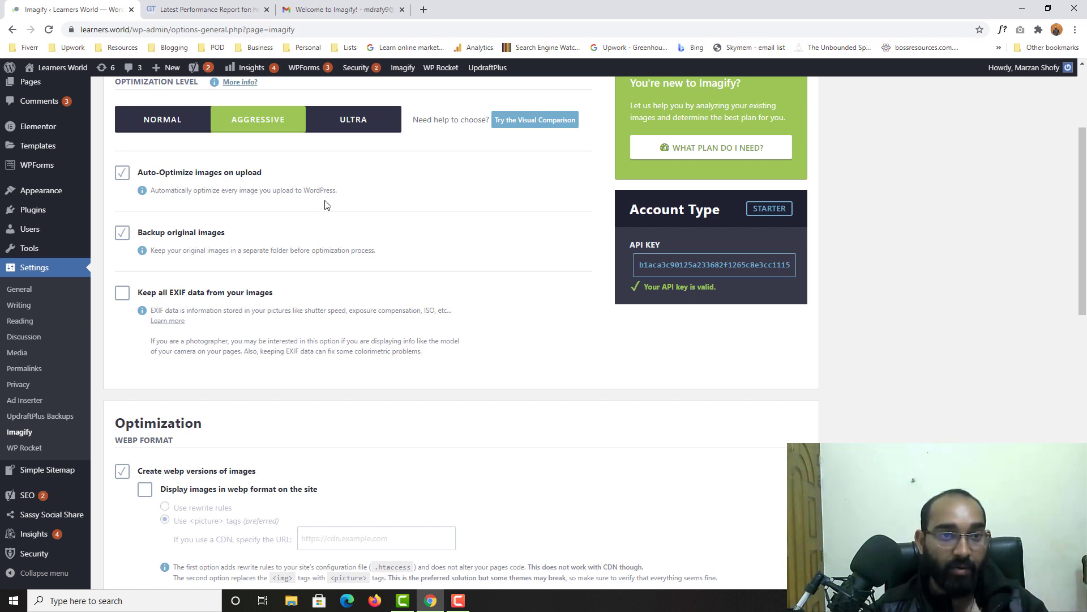
{"action": "scroll", "coordinate": [293, 399], "scroll_direction": "down", "scroll_amount": 3}
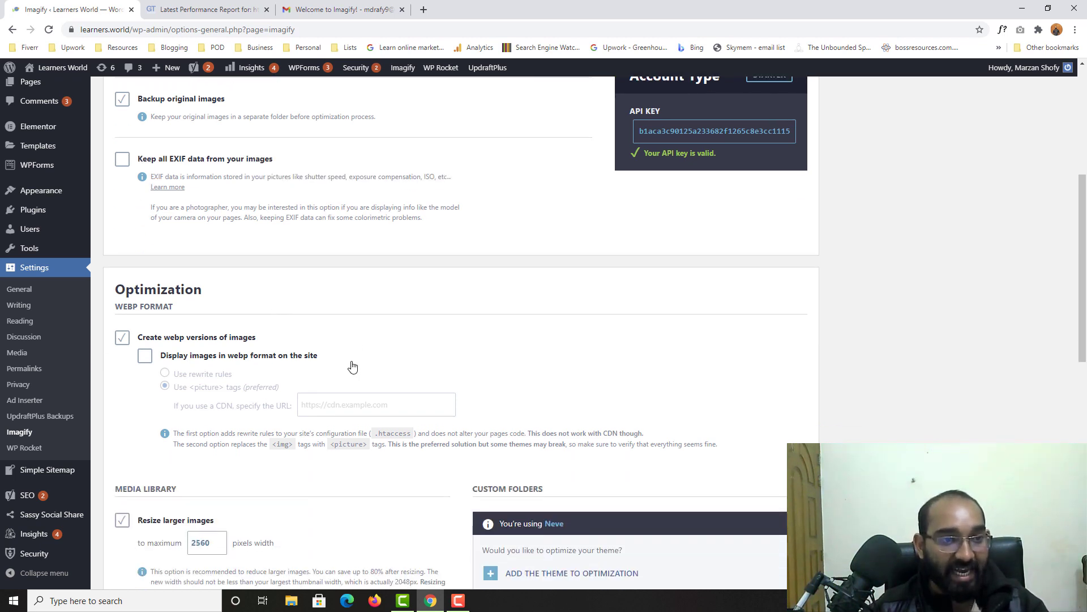
{"action": "scroll", "coordinate": [290, 227], "scroll_direction": "down", "scroll_amount": 2}
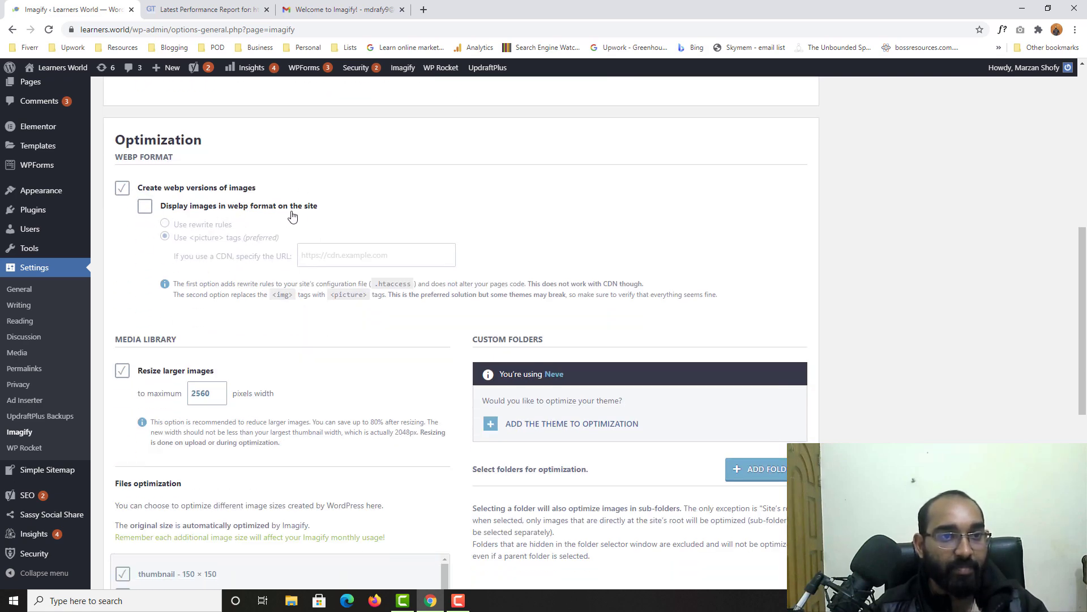
{"action": "scroll", "coordinate": [311, 235], "scroll_direction": "down", "scroll_amount": 3}
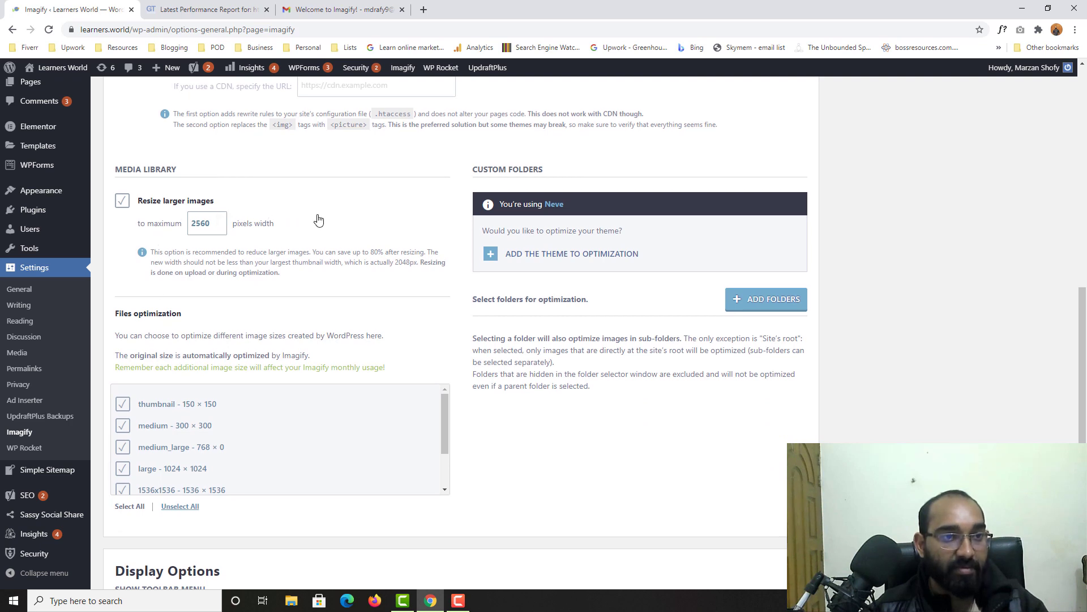
Step: Keep the 2560 px resize width and all image sizes, use Ultra, and save the settings
{"action": "double_click", "coordinate": [216, 222]}
{"action": "scroll", "coordinate": [217, 222], "scroll_direction": "down", "scroll_amount": 1}
{"action": "scroll", "coordinate": [148, 373], "scroll_direction": "down", "scroll_amount": 1}
{"action": "scroll", "coordinate": [165, 385], "scroll_direction": "up", "scroll_amount": 1}
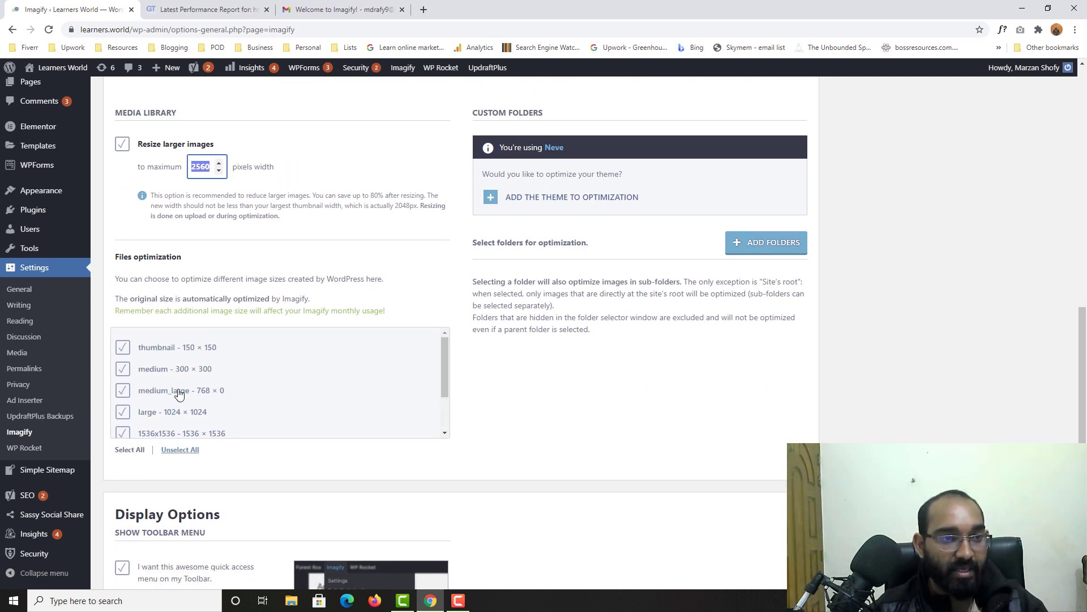
{"action": "scroll", "coordinate": [215, 384], "scroll_direction": "down", "scroll_amount": 1}
{"action": "scroll", "coordinate": [170, 382], "scroll_direction": "up", "scroll_amount": 1}
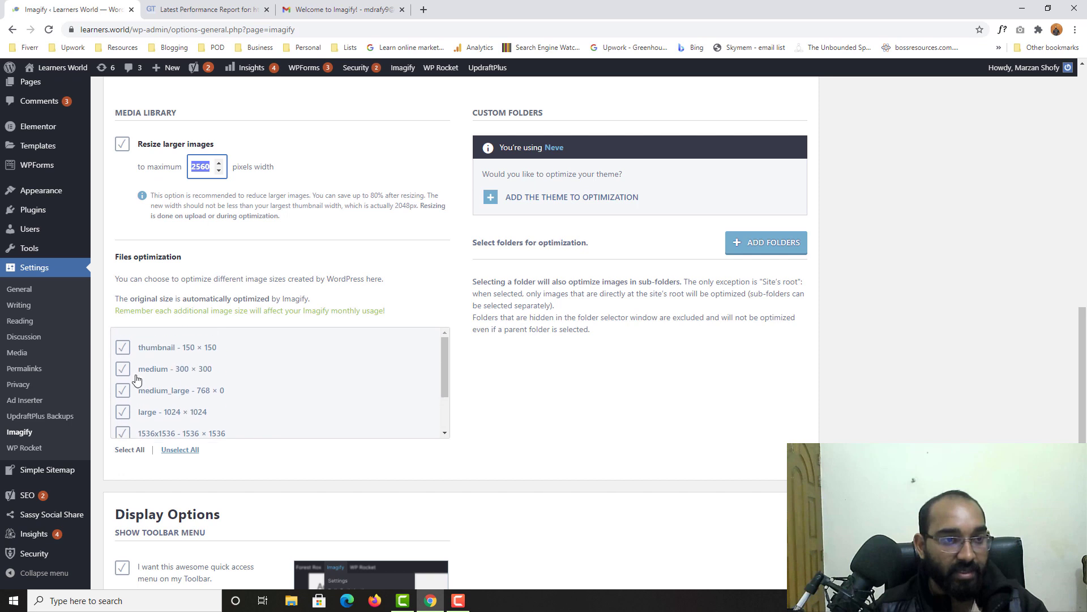
{"action": "scroll", "coordinate": [178, 379], "scroll_direction": "down", "scroll_amount": 2}
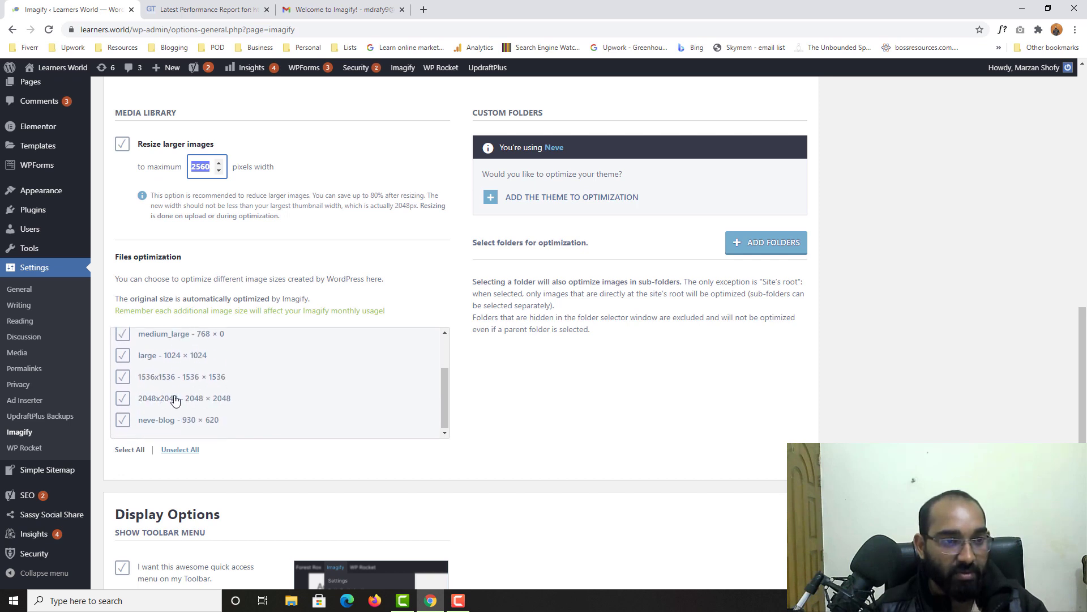
{"action": "scroll", "coordinate": [183, 408], "scroll_direction": "down", "scroll_amount": 1}
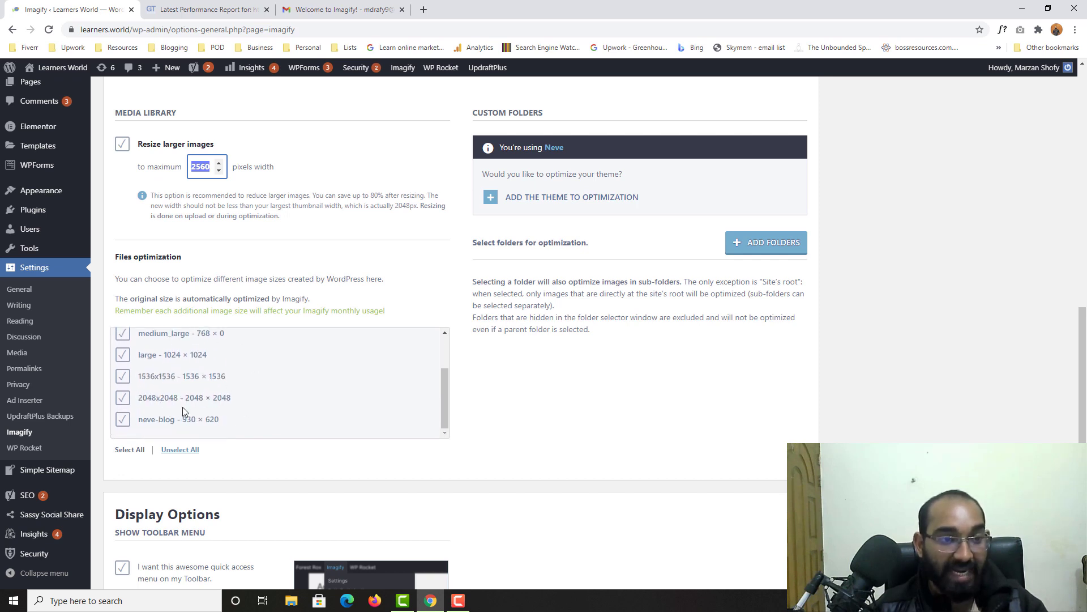
{"action": "scroll", "coordinate": [220, 379], "scroll_direction": "up", "scroll_amount": 2}
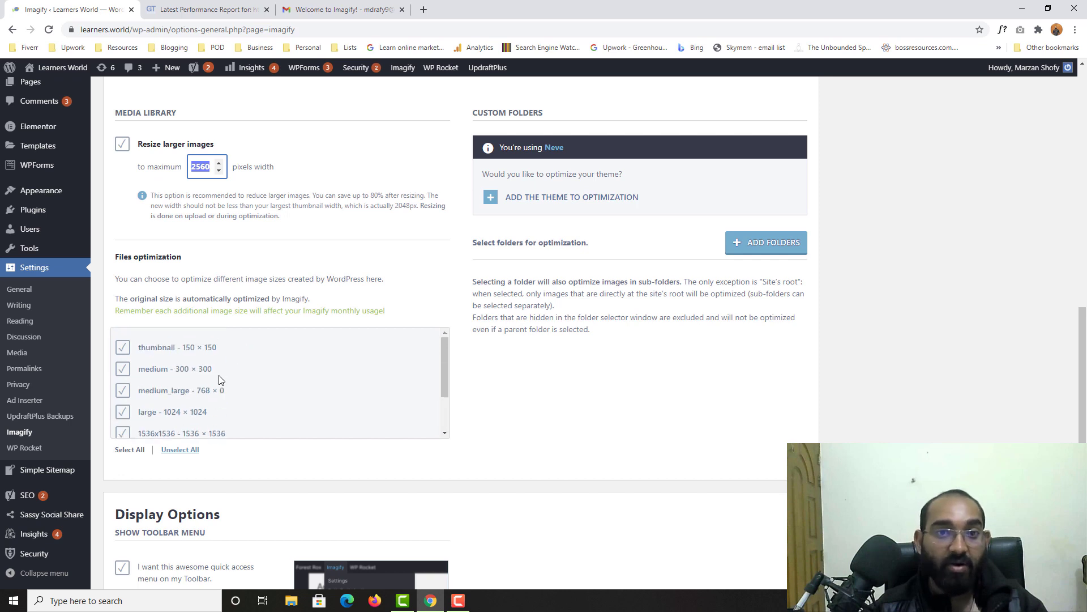
{"action": "scroll", "coordinate": [552, 391], "scroll_direction": "down", "scroll_amount": 3}
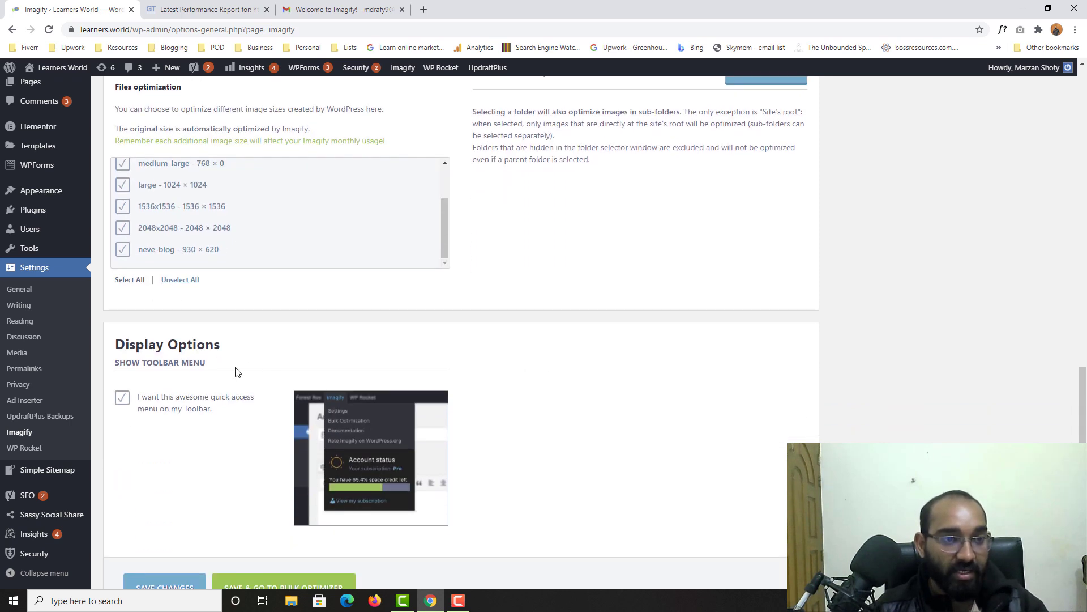
{"action": "scroll", "coordinate": [193, 473], "scroll_direction": "down", "scroll_amount": 1}
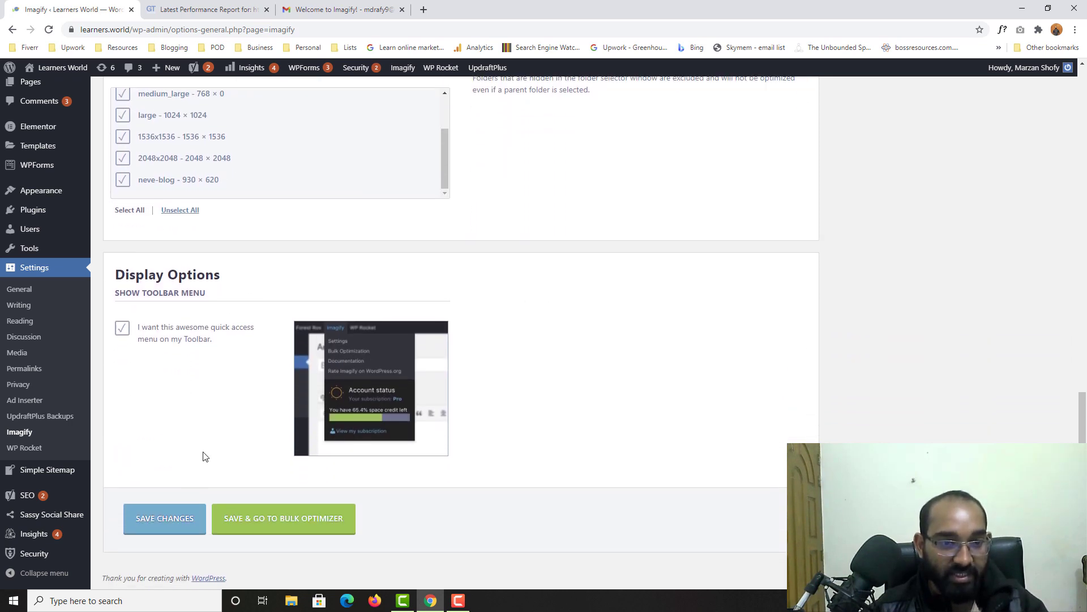
{"action": "left_click", "coordinate": [175, 532]}
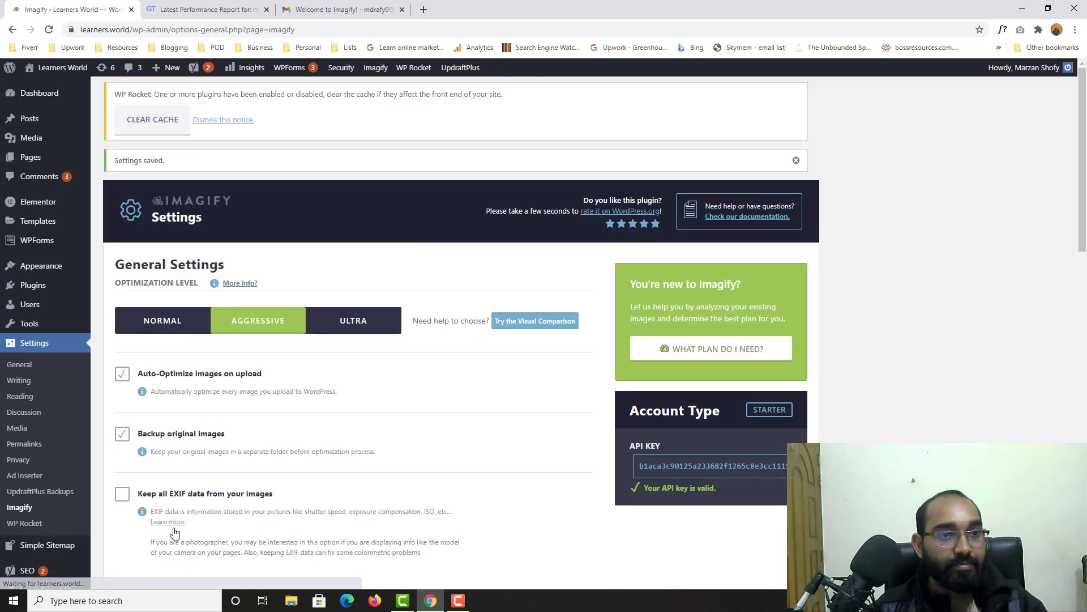
{"action": "scroll", "coordinate": [342, 381], "scroll_direction": "down", "scroll_amount": 10}
{"action": "scroll", "coordinate": [473, 416], "scroll_direction": "down", "scroll_amount": 5}
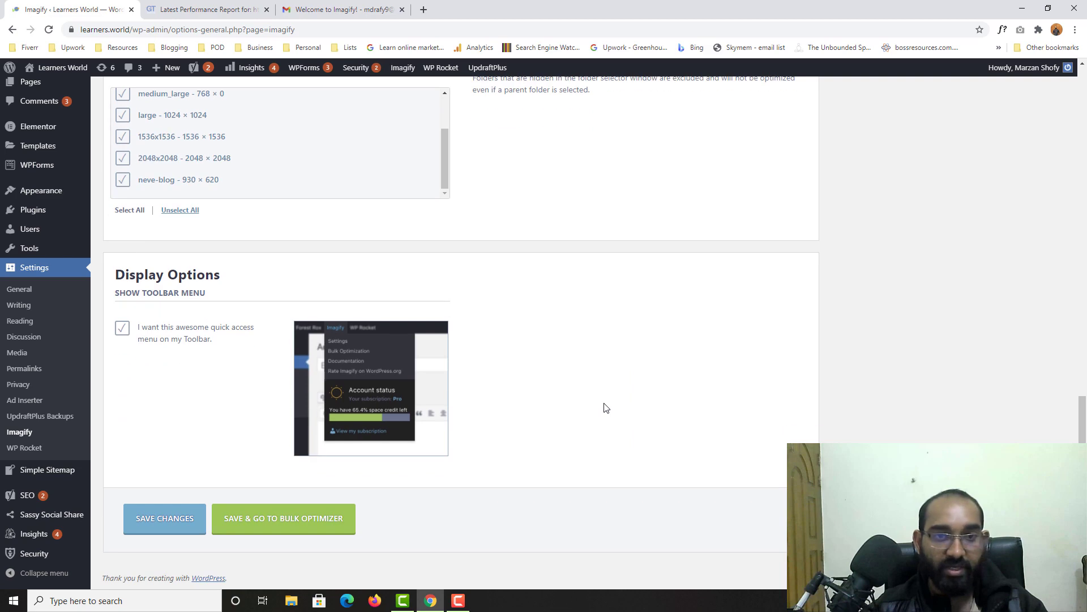
{"action": "scroll", "coordinate": [606, 408], "scroll_direction": "up", "scroll_amount": 15}
{"action": "scroll", "coordinate": [855, 352], "scroll_direction": "up", "scroll_amount": 2}
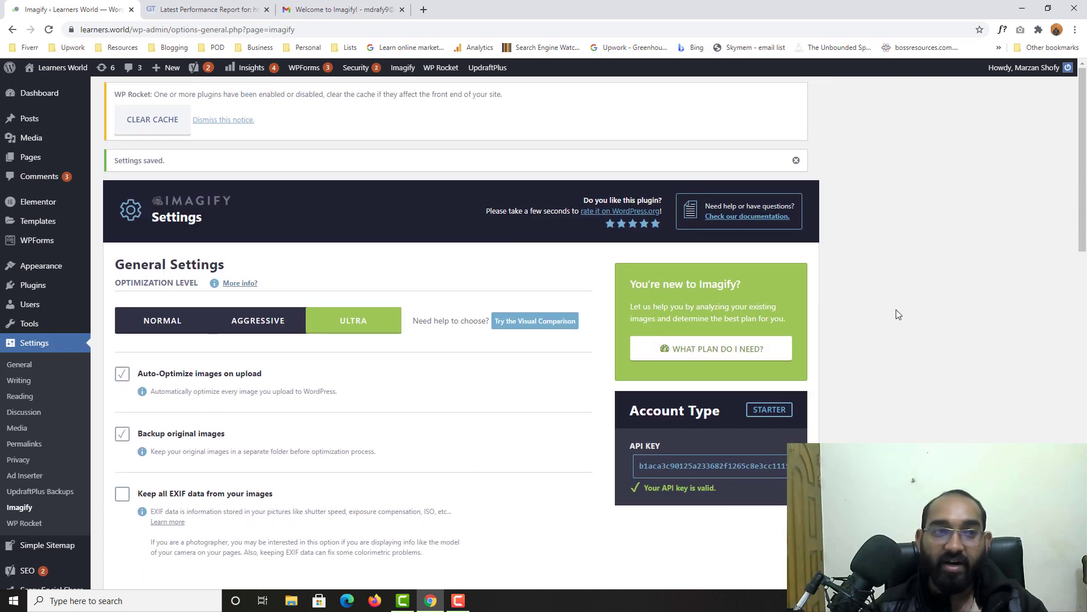
Step: Open the live Learners World homepage in a new tab and scroll through its blog posts
{"action": "mouse_move", "coordinate": [57, 68]}
{"action": "right_click", "coordinate": [60, 89]}
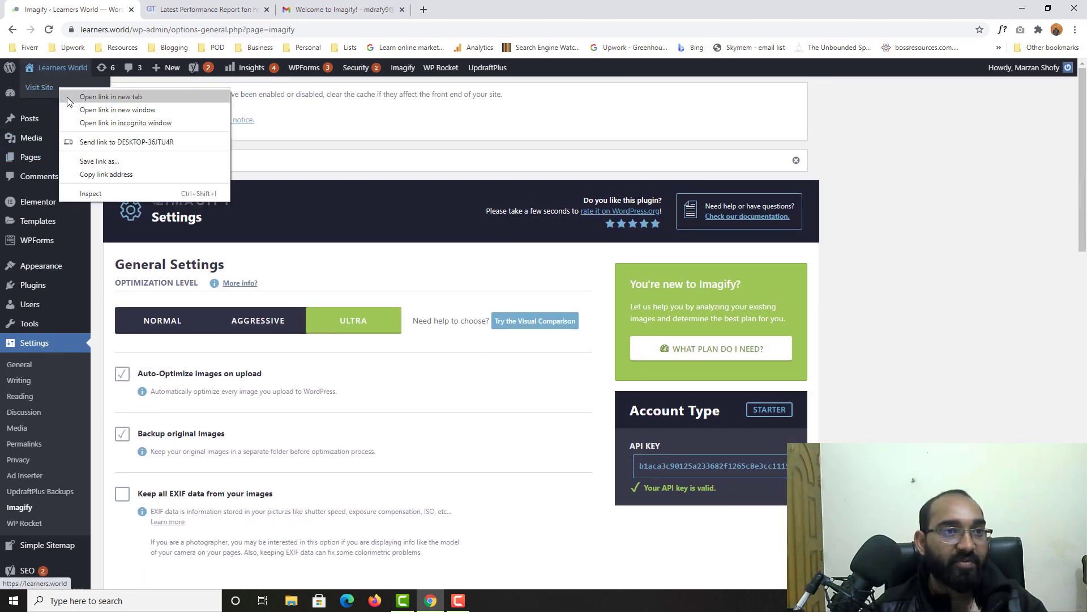
{"action": "left_click", "coordinate": [69, 98]}
{"action": "left_click", "coordinate": [196, 9]}
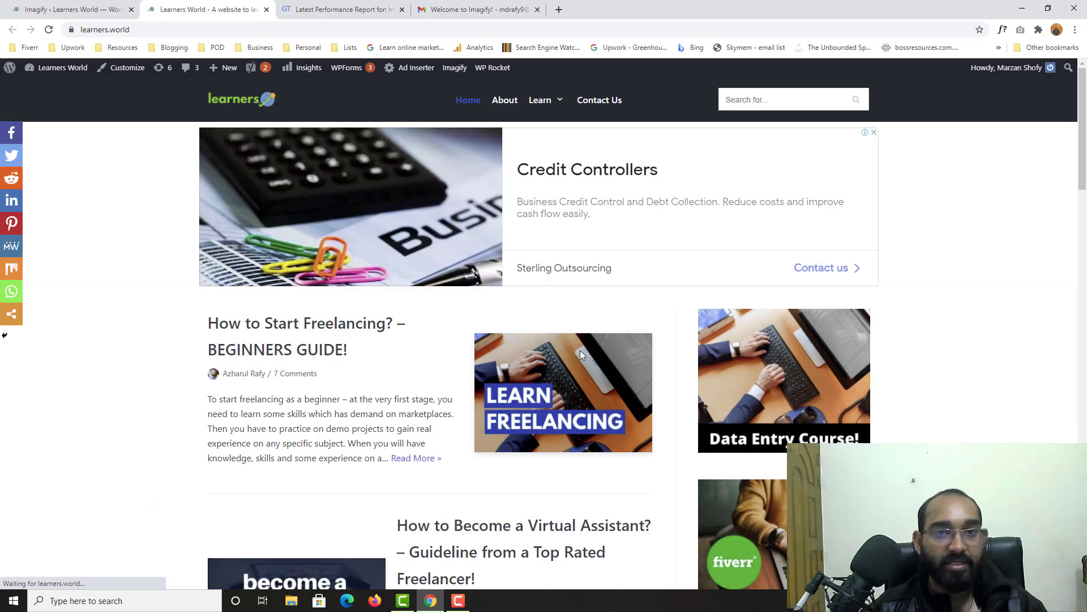
{"action": "scroll", "coordinate": [364, 403], "scroll_direction": "down", "scroll_amount": 6}
{"action": "scroll", "coordinate": [485, 190], "scroll_direction": "up", "scroll_amount": 5}
{"action": "scroll", "coordinate": [371, 413], "scroll_direction": "down", "scroll_amount": 5}
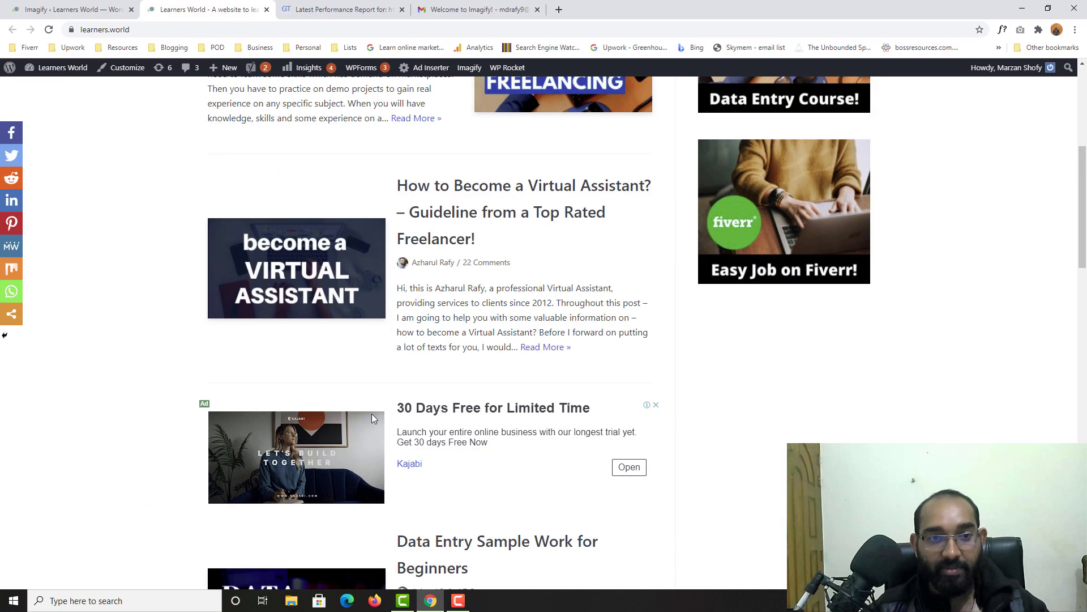
{"action": "scroll", "coordinate": [401, 263], "scroll_direction": "down", "scroll_amount": 5}
{"action": "scroll", "coordinate": [280, 402], "scroll_direction": "down", "scroll_amount": 16}
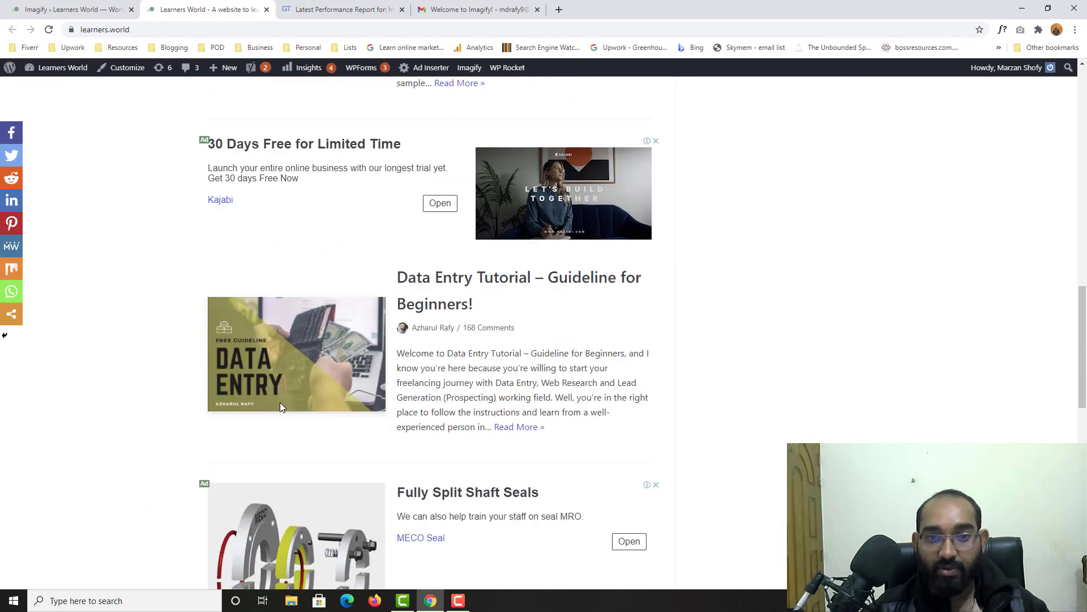
{"action": "scroll", "coordinate": [221, 294], "scroll_direction": "up", "scroll_amount": 9}
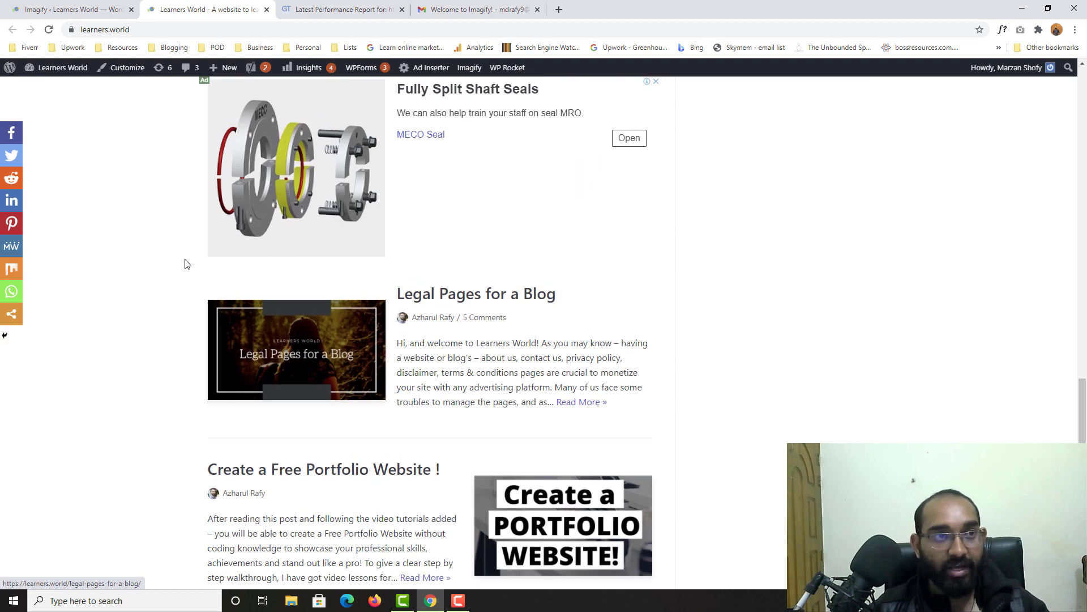
{"action": "left_click", "coordinate": [152, 30]}
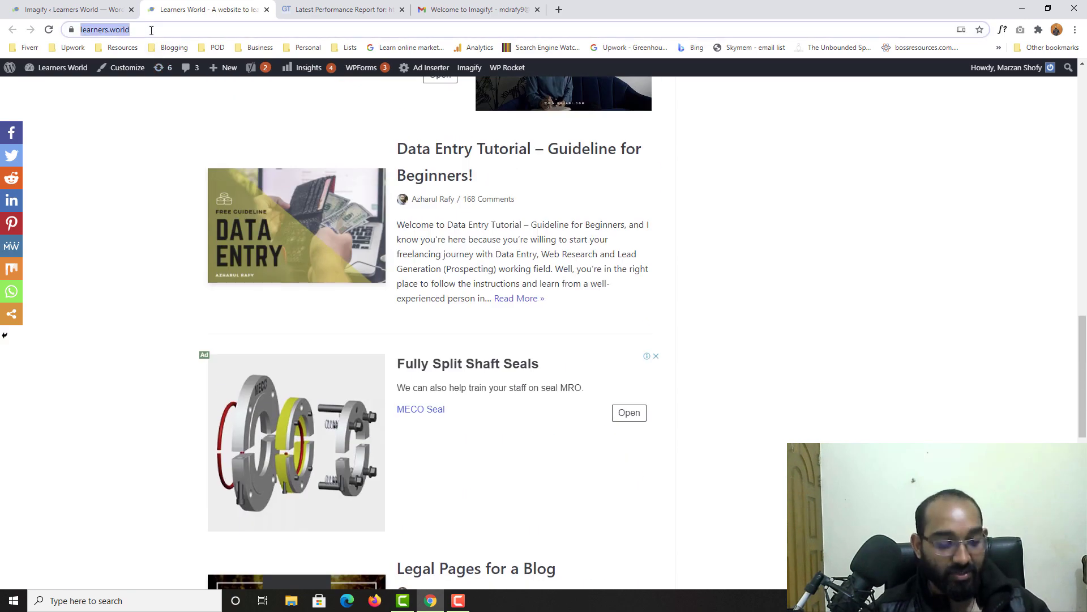
{"action": "left_click", "coordinate": [358, 7]}
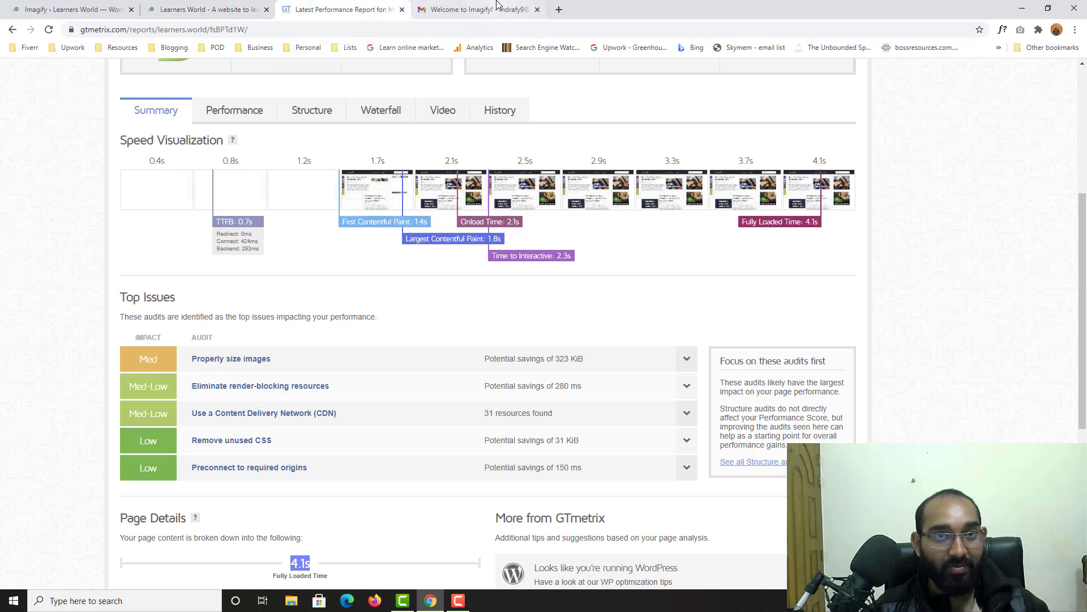
{"action": "left_click", "coordinate": [479, 9]}
{"action": "left_click", "coordinate": [484, 27]}
{"action": "type", "text": "gtmetrix.com"}
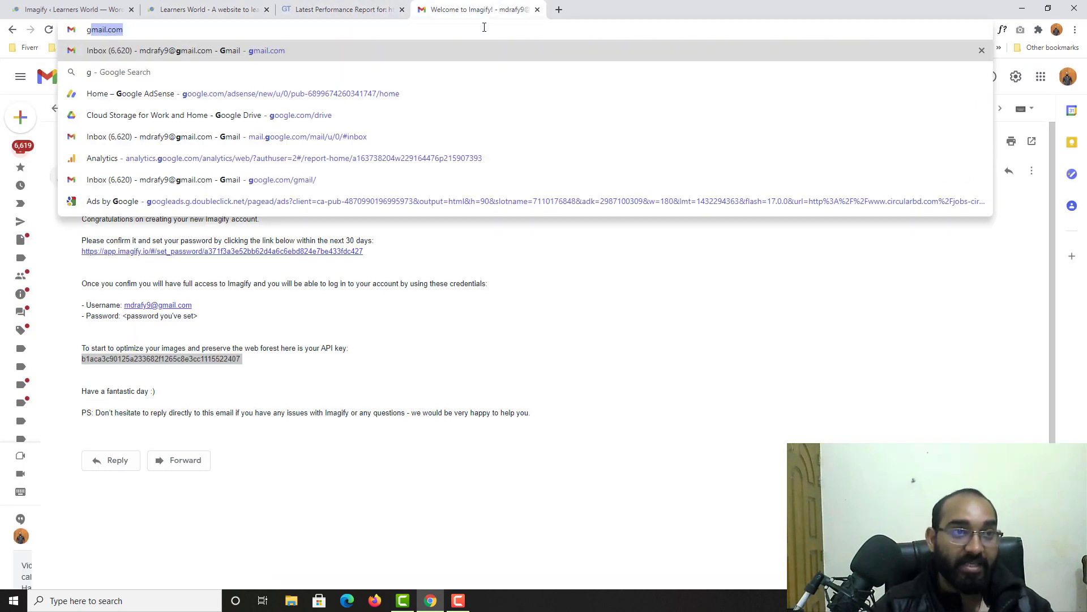
{"action": "key", "text": "Return"}
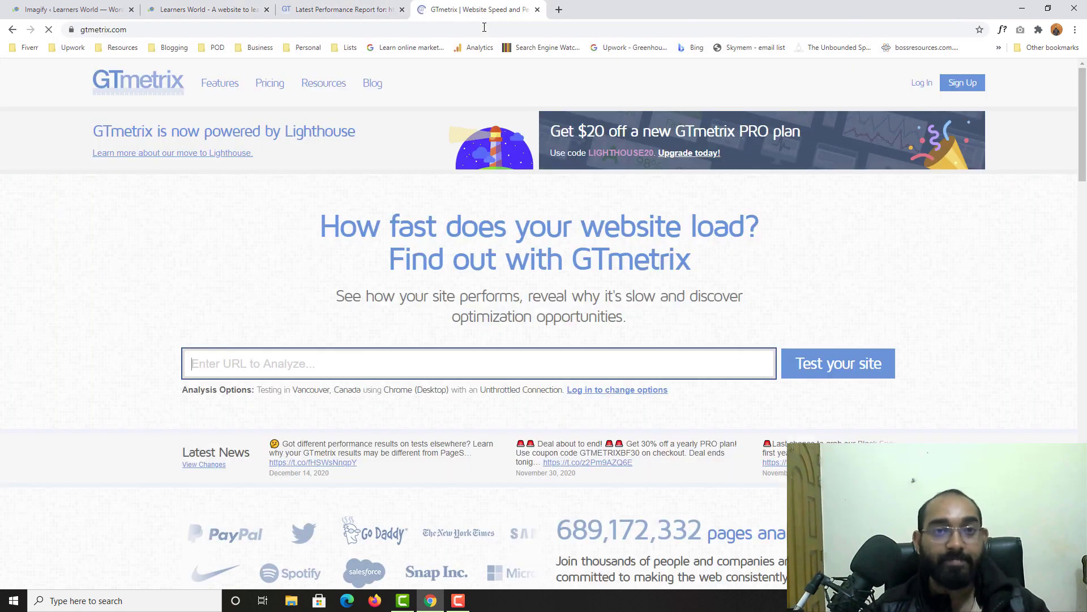
{"action": "left_click", "coordinate": [342, 363]}
{"action": "key", "text": "Down"}
{"action": "key", "text": "Return"}
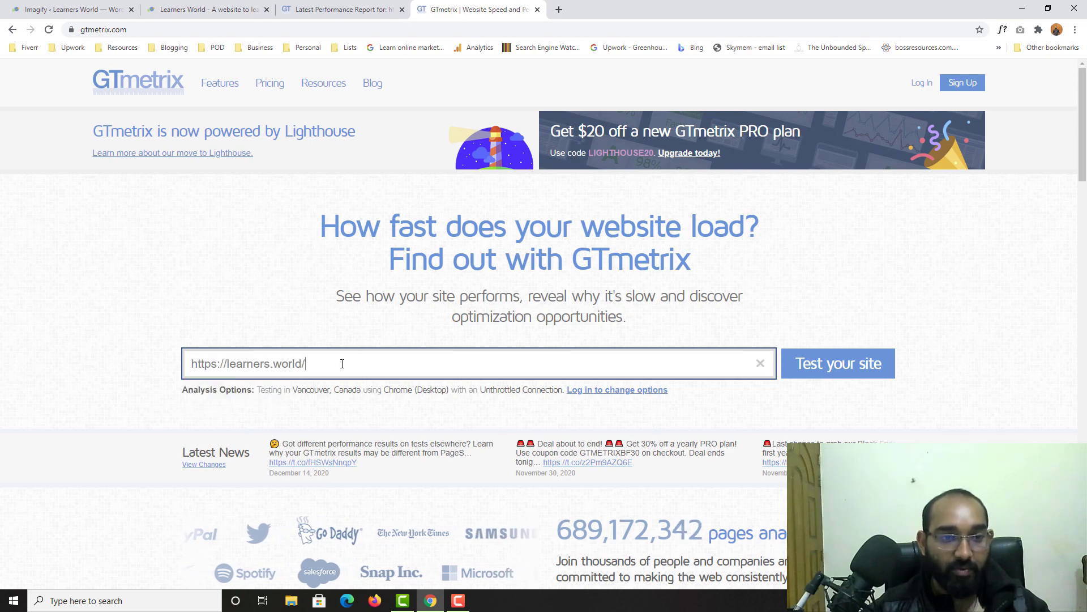
{"action": "left_click", "coordinate": [865, 366]}
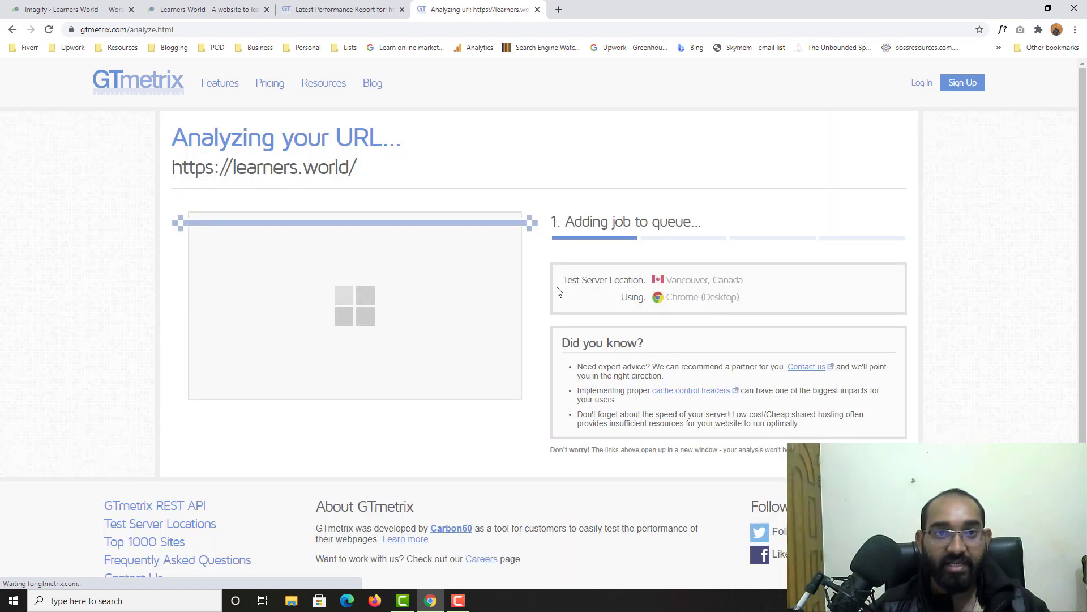
Step: Compare against the old report's 83% Performance score while waiting for the retest to finish
{"action": "key", "text": "ctrl+shift+Tab"}
{"action": "scroll", "coordinate": [28, 412], "scroll_direction": "up", "scroll_amount": 4}
{"action": "scroll", "coordinate": [2, 413], "scroll_direction": "up", "scroll_amount": 2}
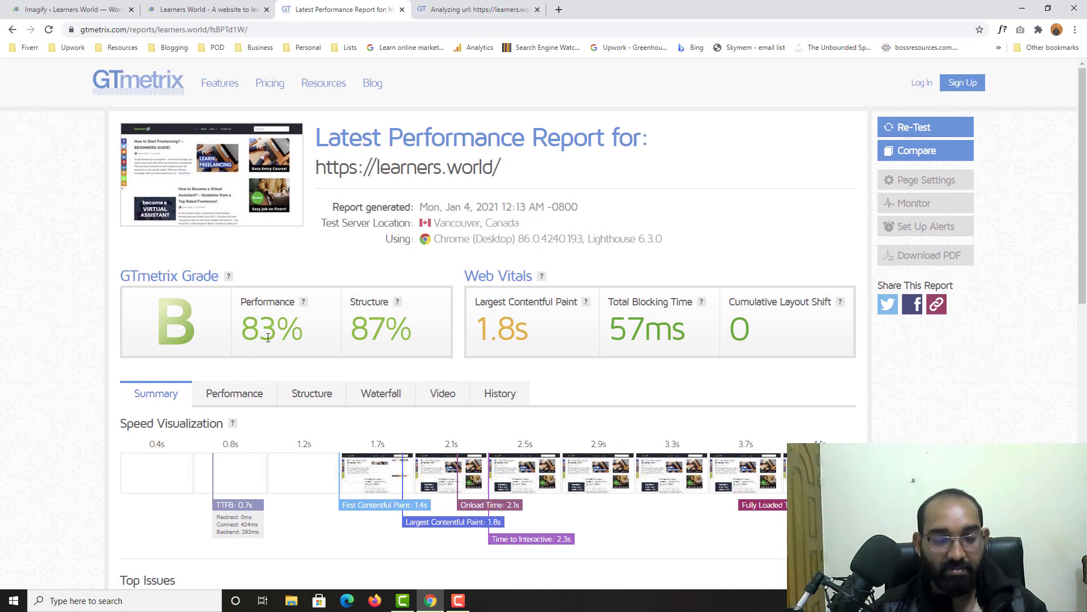
{"action": "left_click_drag", "start_coordinate": [252, 326], "coordinate": [433, 338]}
{"action": "scroll", "coordinate": [394, 359], "scroll_direction": "down", "scroll_amount": 8}
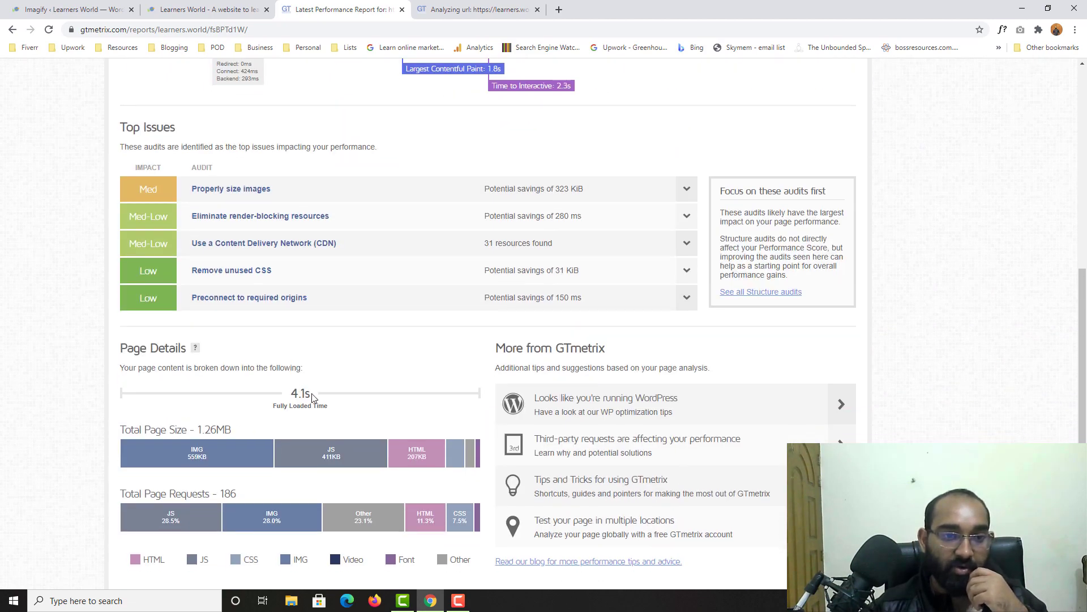
{"action": "left_click", "coordinate": [487, 8]}
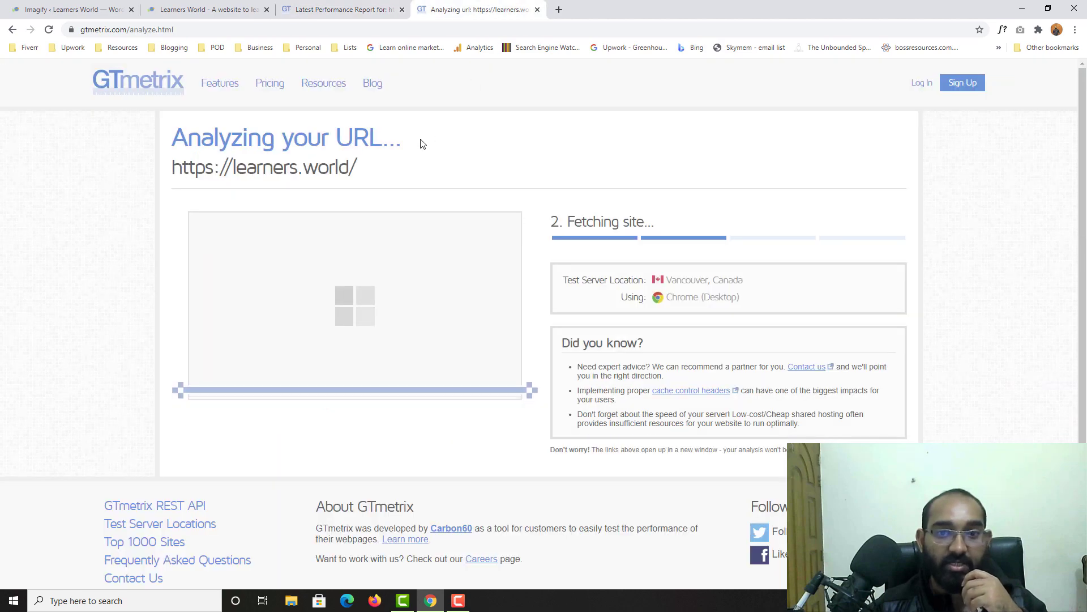
{"action": "left_click", "coordinate": [334, 6]}
{"action": "scroll", "coordinate": [11, 383], "scroll_direction": "up", "scroll_amount": 2}
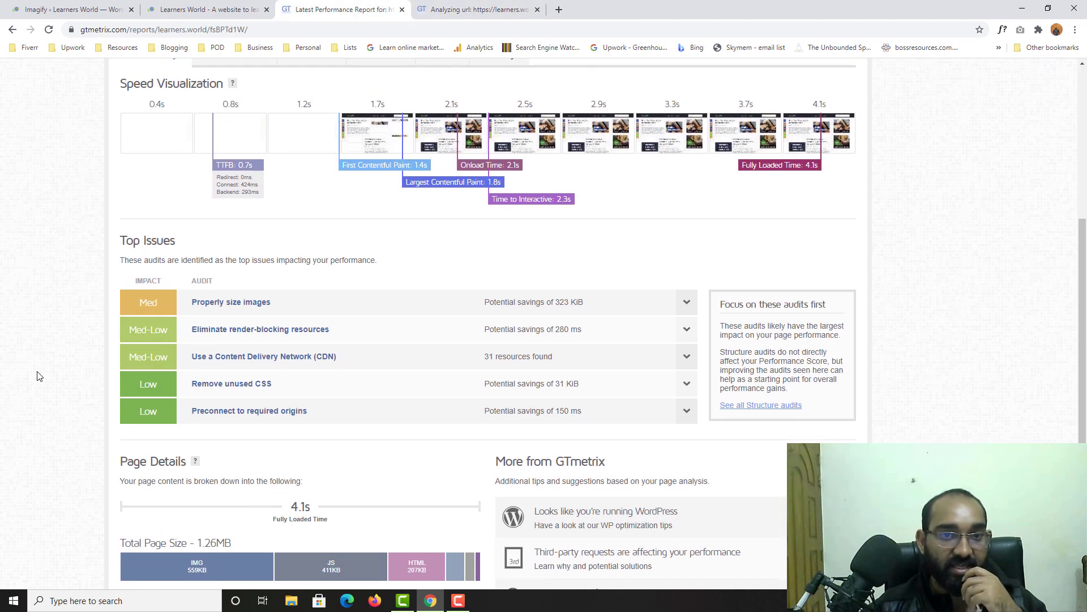
{"action": "key", "text": "ctrl+Tab"}
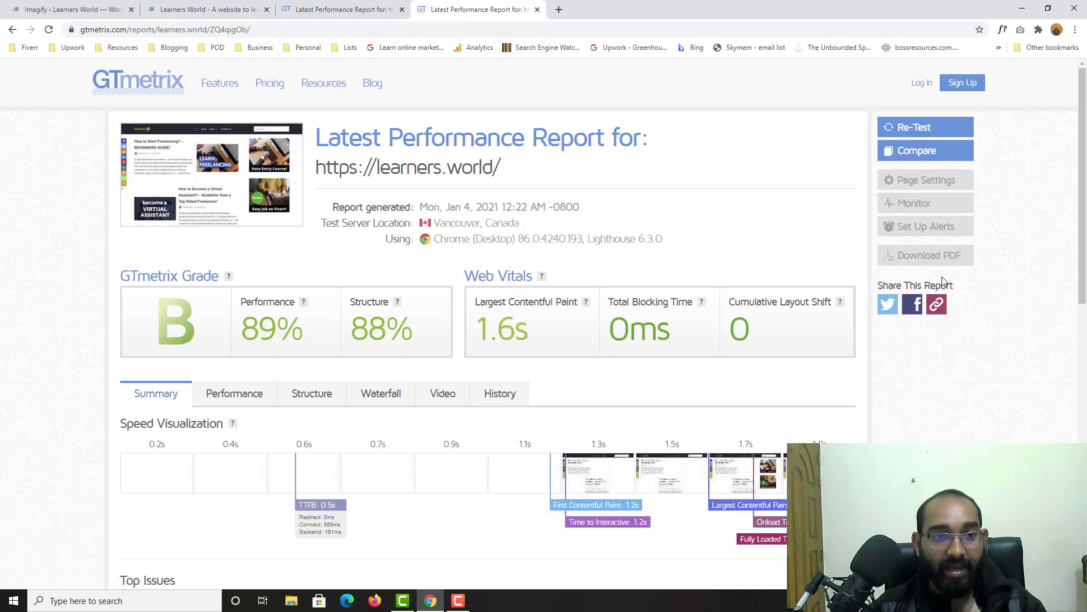
{"action": "left_click", "coordinate": [356, 12]}
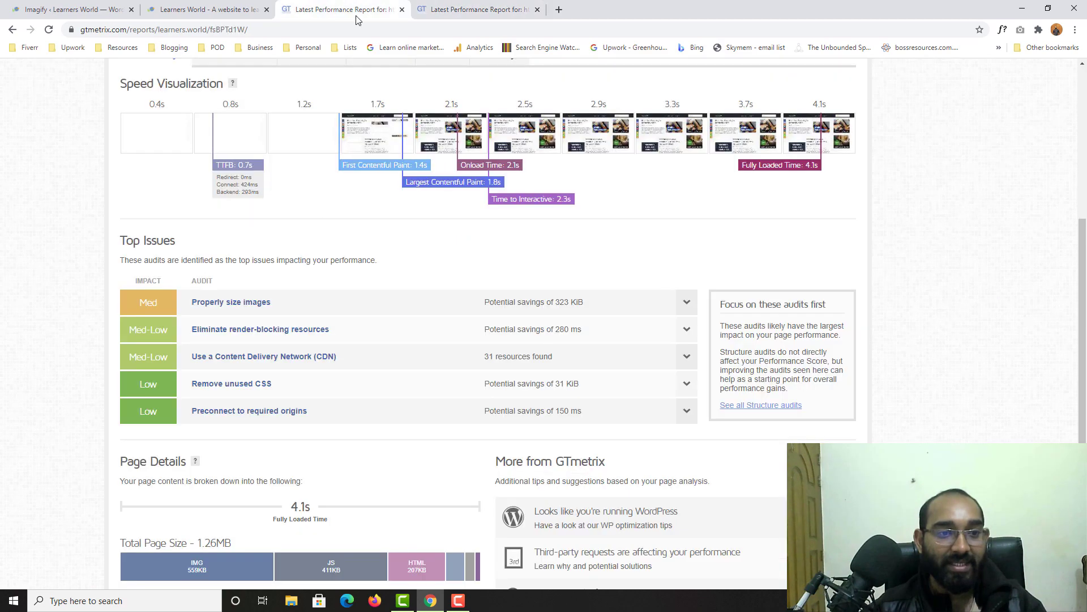
{"action": "scroll", "coordinate": [17, 345], "scroll_direction": "up", "scroll_amount": 4}
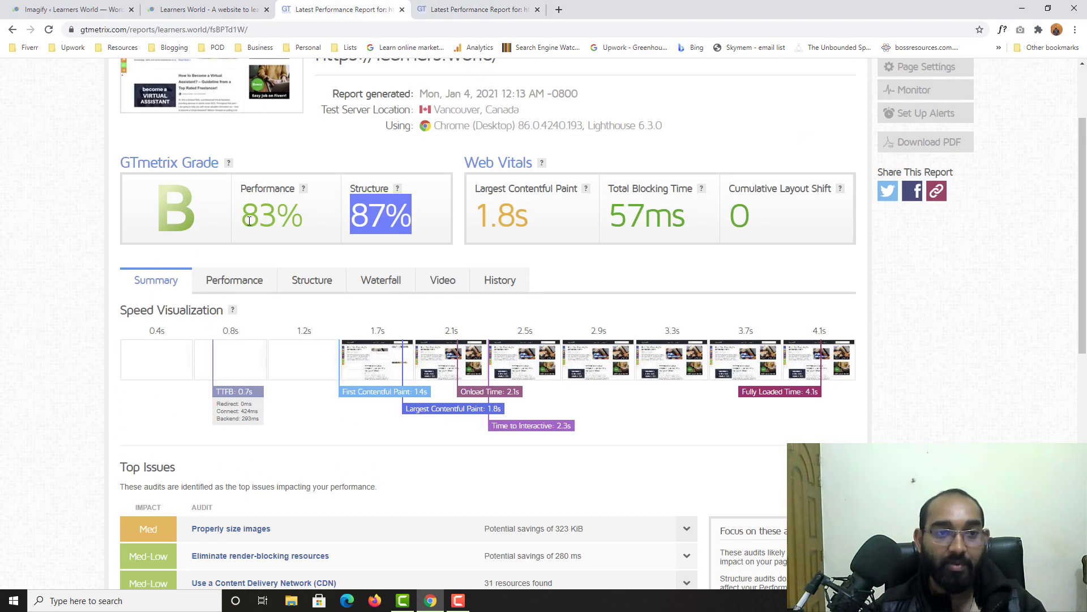
{"action": "left_click_drag", "start_coordinate": [242, 221], "coordinate": [306, 220]}
{"action": "key", "text": "ctrl+Tab"}
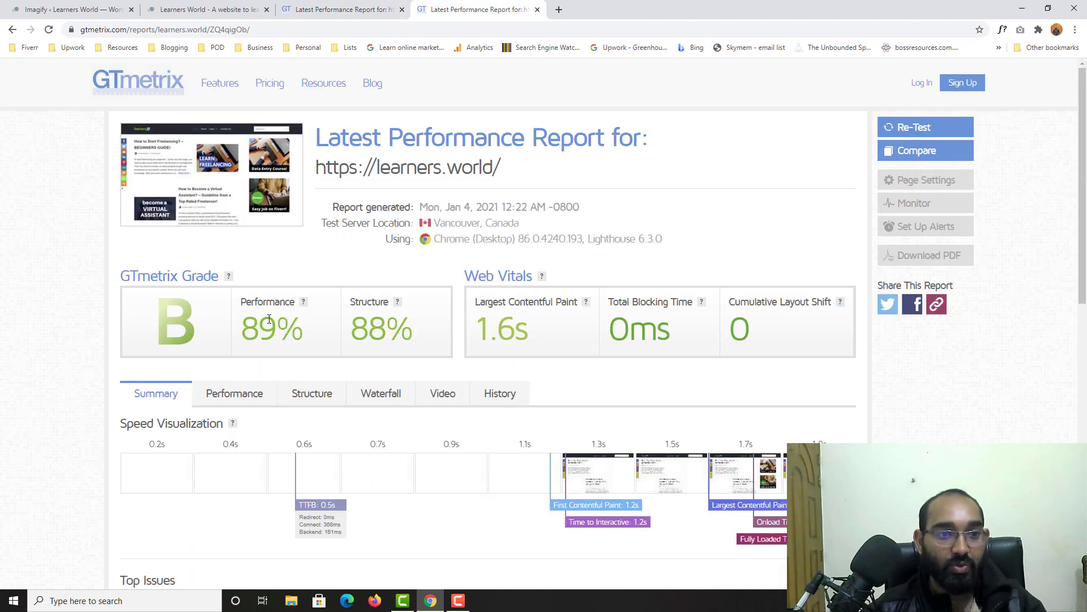
{"action": "left_click", "coordinate": [385, 10]}
{"action": "left_click_drag", "start_coordinate": [347, 223], "coordinate": [413, 222]}
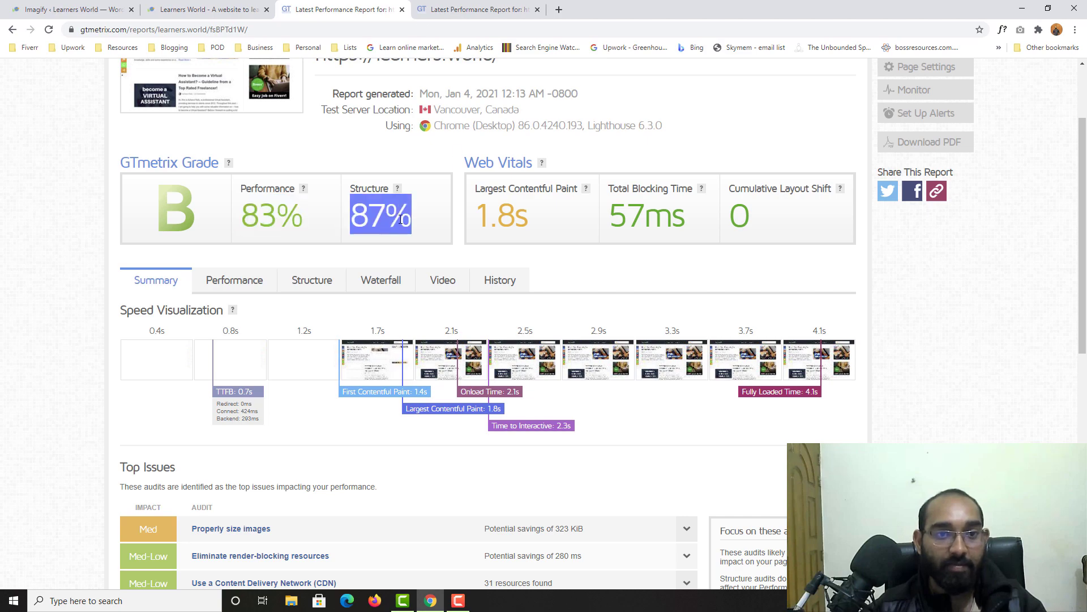
{"action": "left_click", "coordinate": [479, 8]}
{"action": "left_click_drag", "start_coordinate": [348, 327], "coordinate": [444, 323]}
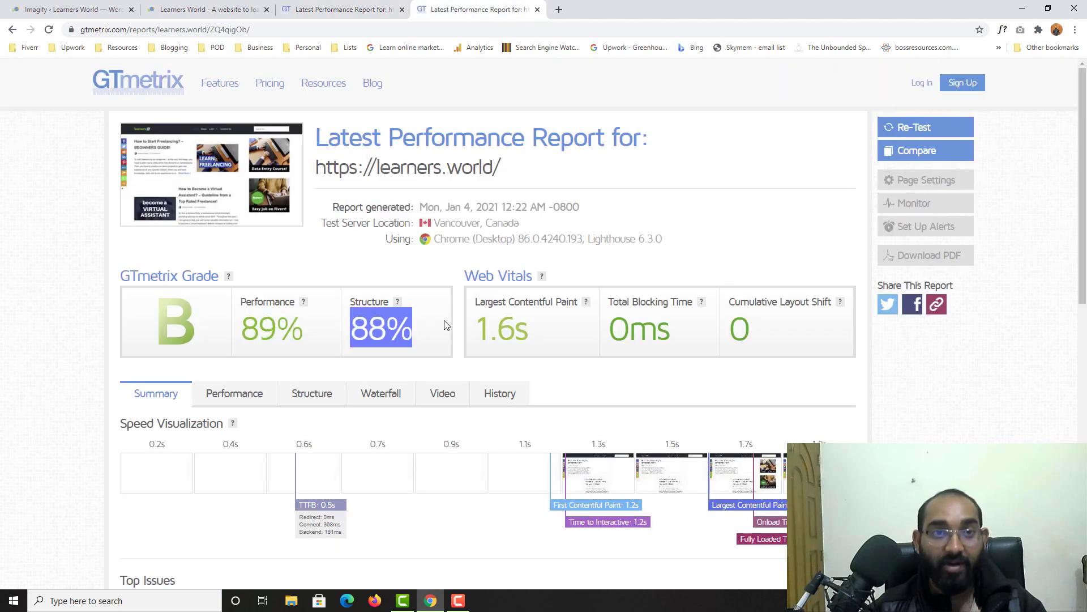
{"action": "left_click", "coordinate": [340, 10]}
{"action": "left_click", "coordinate": [478, 9]}
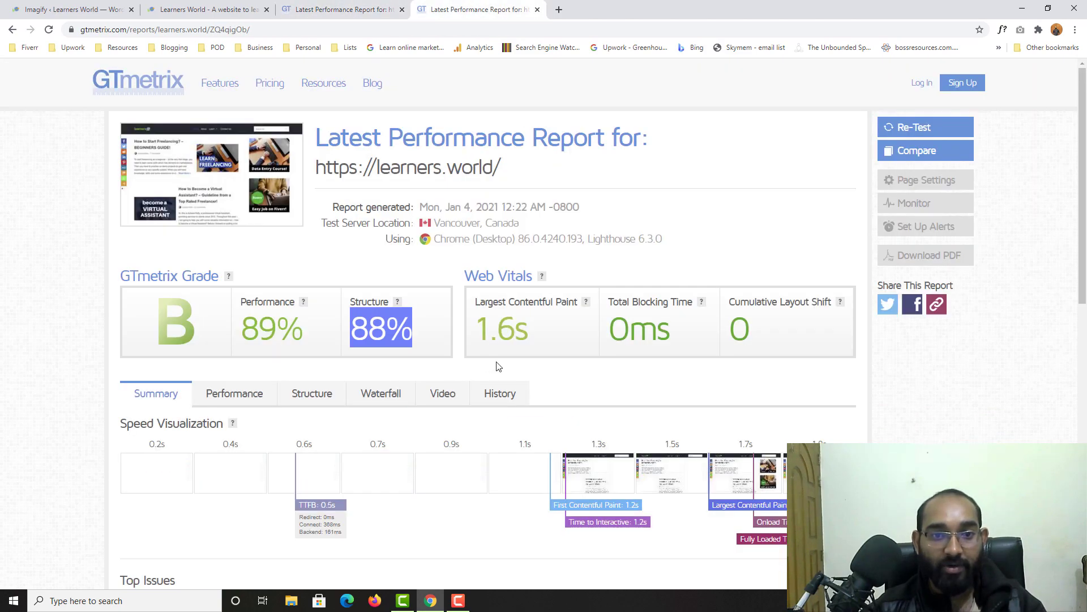
{"action": "double_click", "coordinate": [500, 333]}
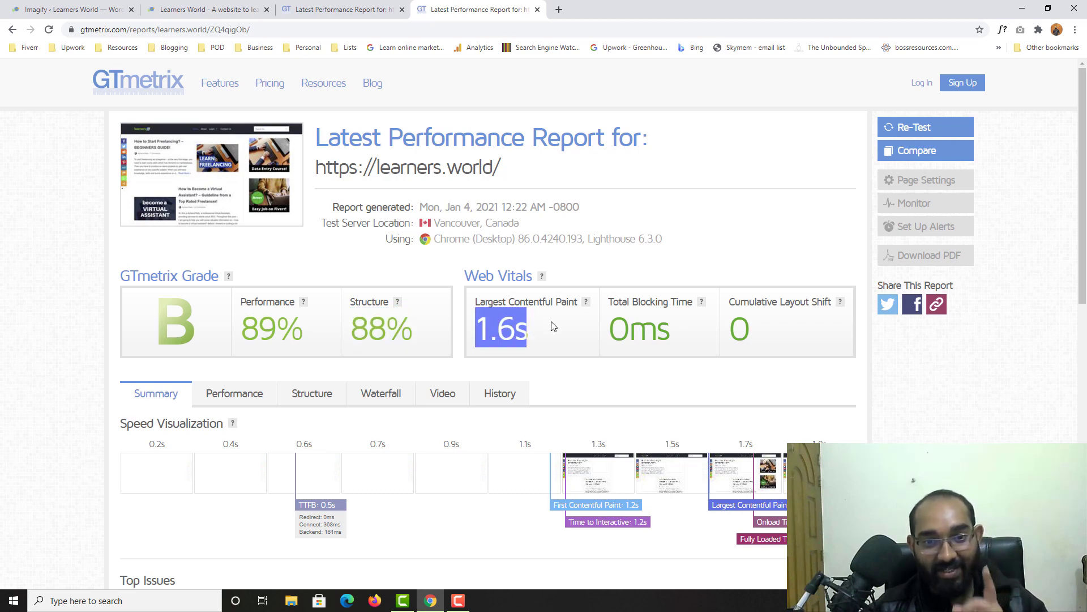
{"action": "scroll", "coordinate": [543, 341], "scroll_direction": "down", "scroll_amount": 3}
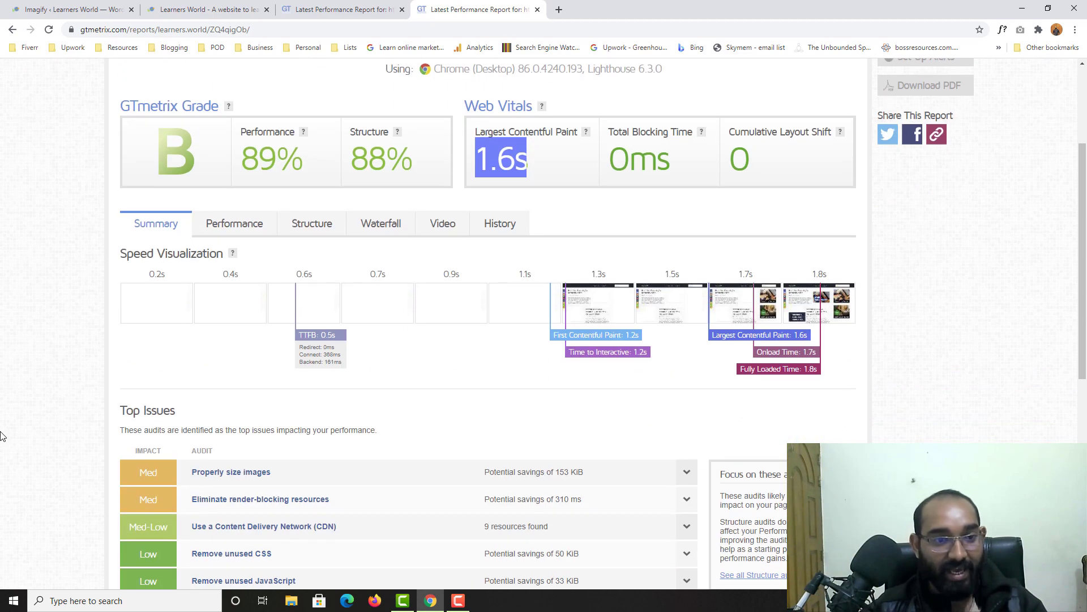
{"action": "scroll", "coordinate": [2, 436], "scroll_direction": "down", "scroll_amount": 1}
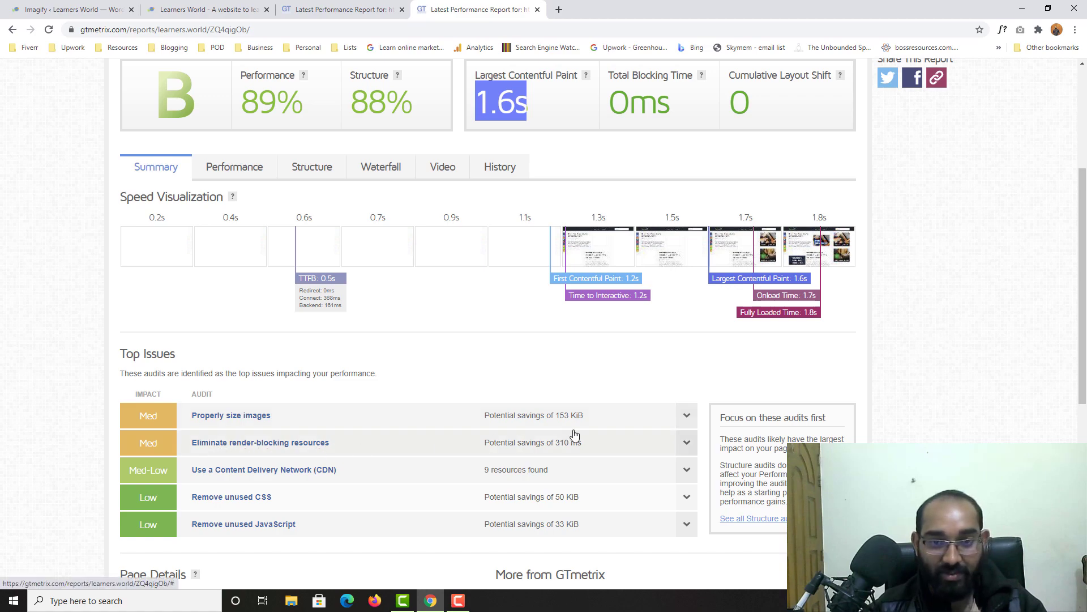
{"action": "left_click", "coordinate": [340, 9]}
{"action": "scroll", "coordinate": [266, 396], "scroll_direction": "down", "scroll_amount": 4}
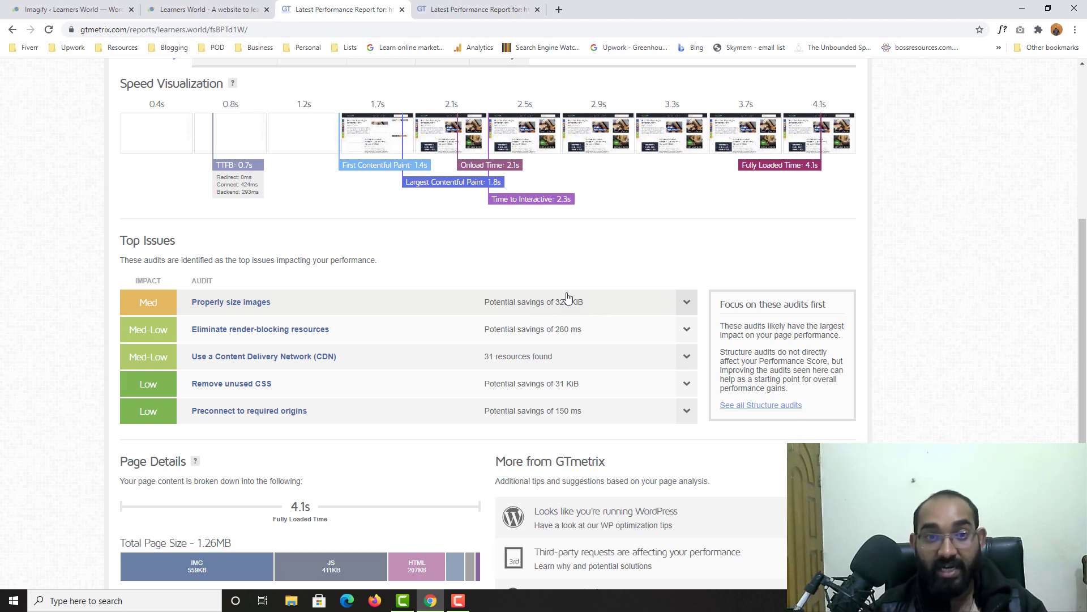
{"action": "left_click", "coordinate": [463, 8]}
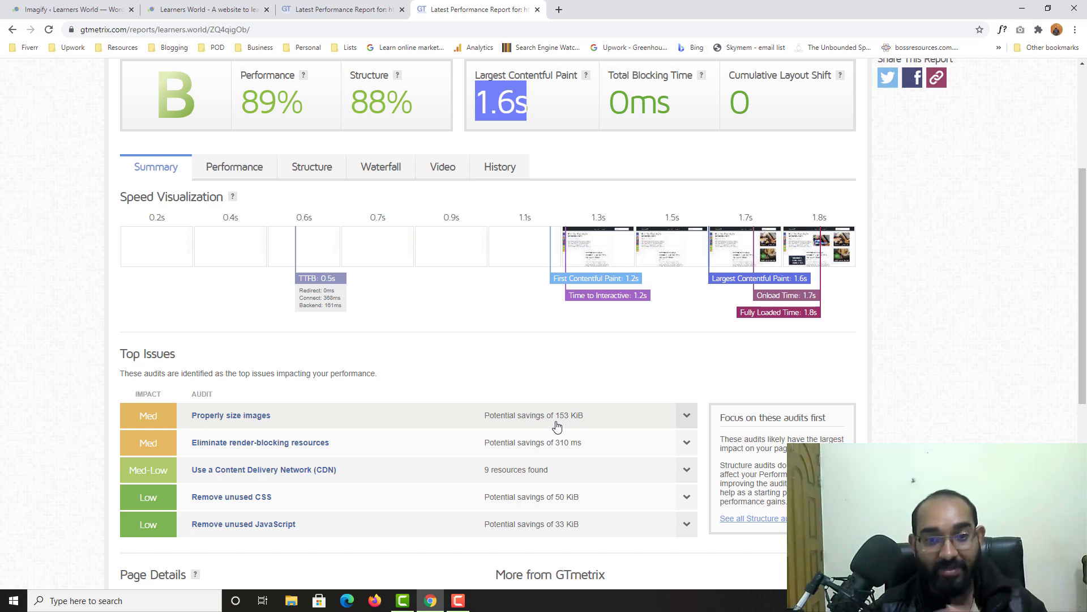
{"action": "left_click", "coordinate": [345, 9]}
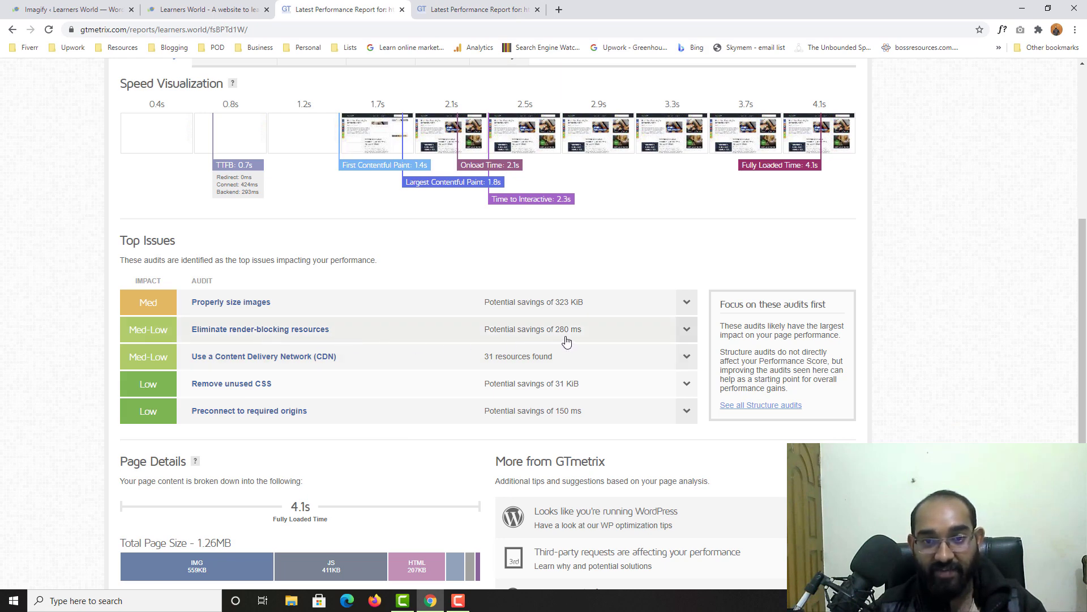
{"action": "left_click", "coordinate": [445, 5]}
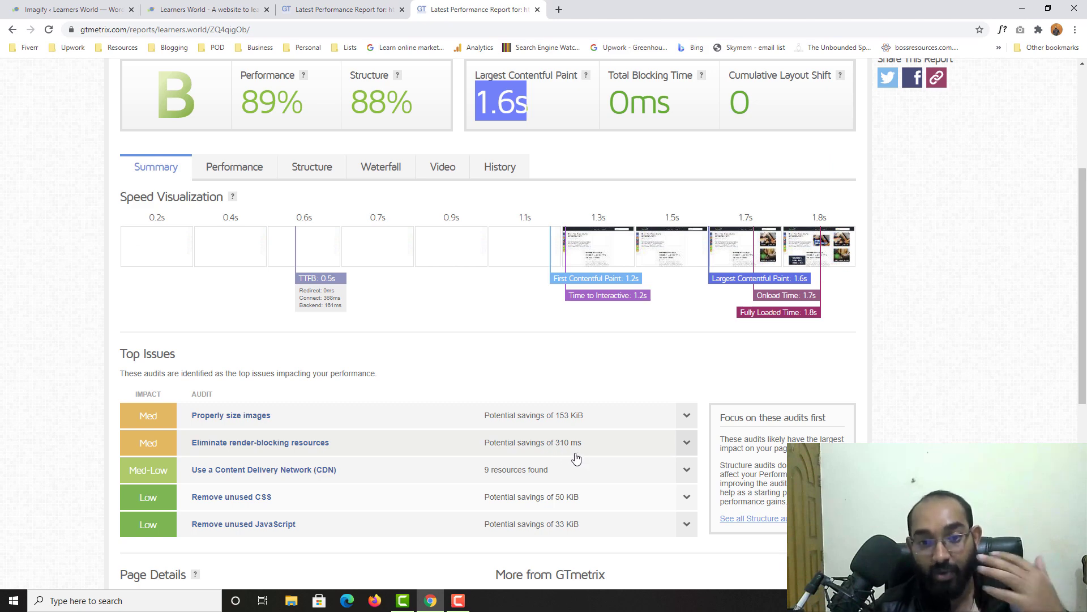
{"action": "scroll", "coordinate": [6, 459], "scroll_direction": "down", "scroll_amount": 1}
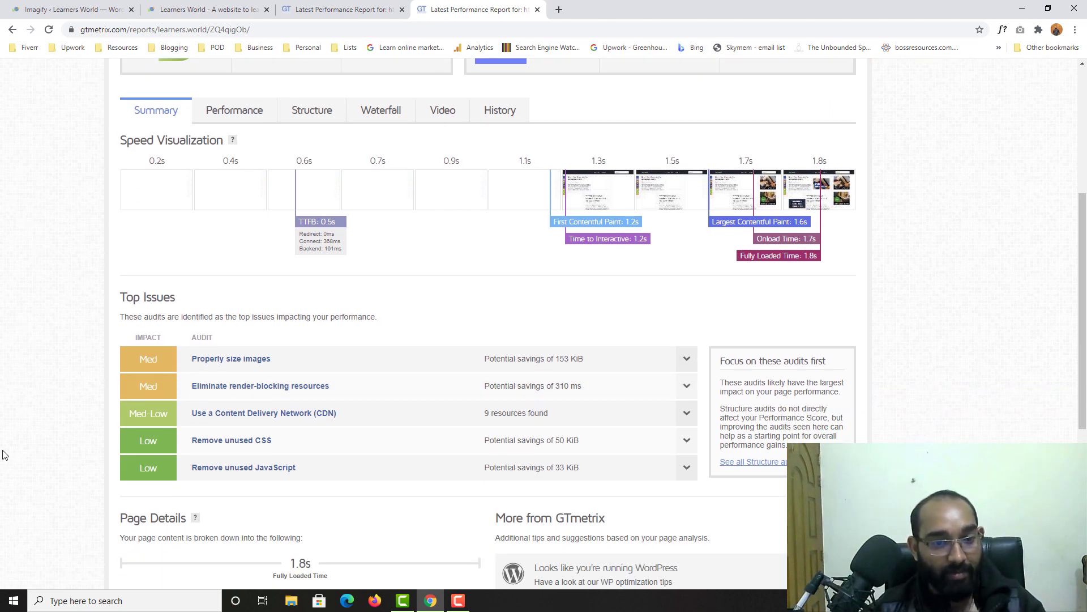
{"action": "scroll", "coordinate": [73, 449], "scroll_direction": "down", "scroll_amount": 2}
{"action": "scroll", "coordinate": [275, 448], "scroll_direction": "down", "scroll_amount": 1}
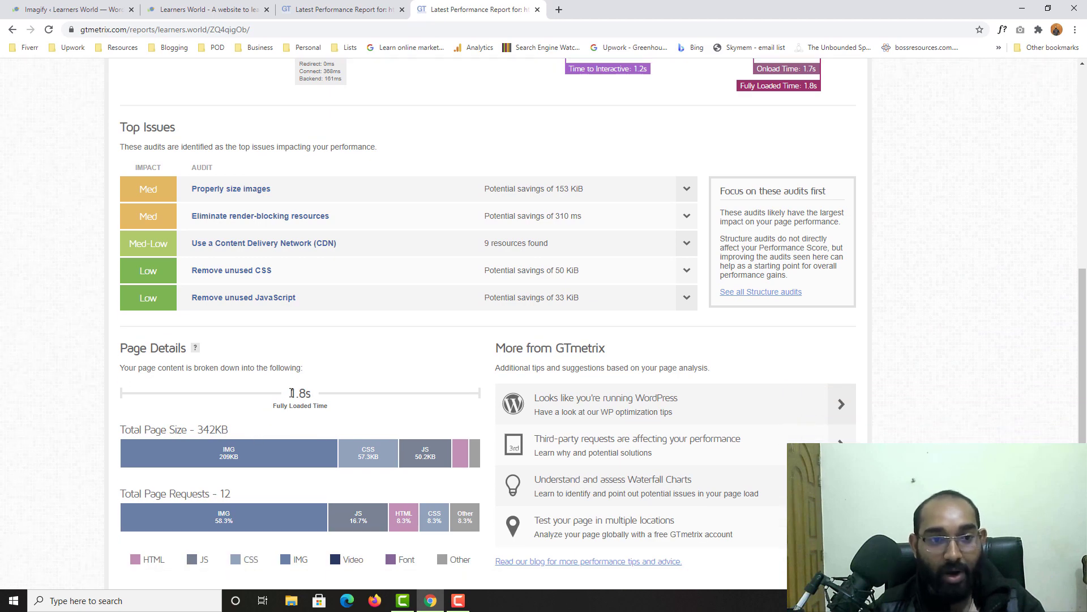
{"action": "double_click", "coordinate": [315, 398]}
{"action": "left_click", "coordinate": [316, 407]}
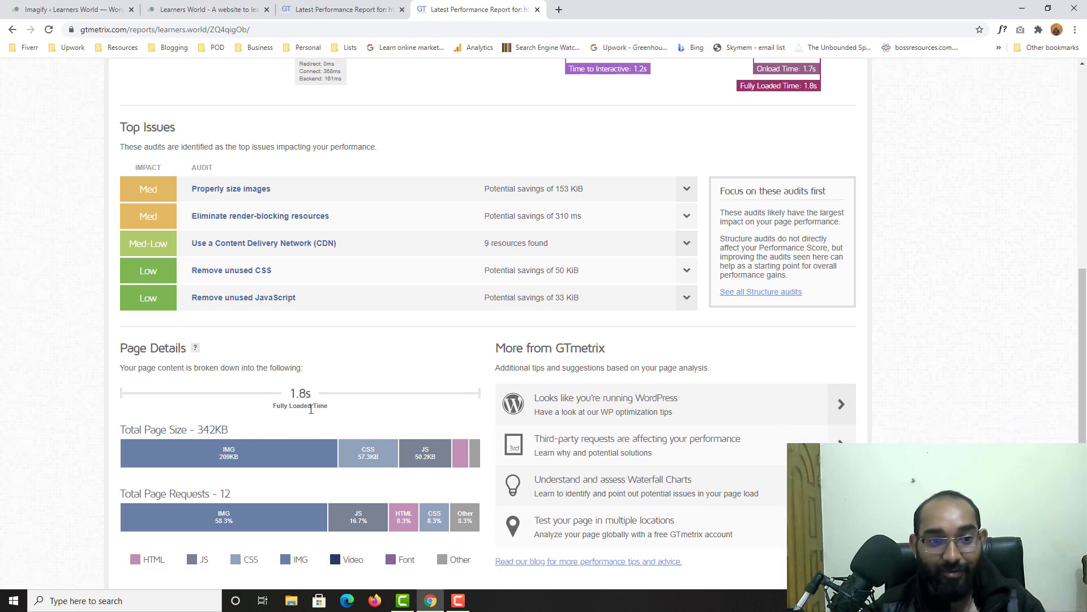
{"action": "key", "text": "ctrl+shift+Tab"}
{"action": "scroll", "coordinate": [319, 405], "scroll_direction": "down", "scroll_amount": 2}
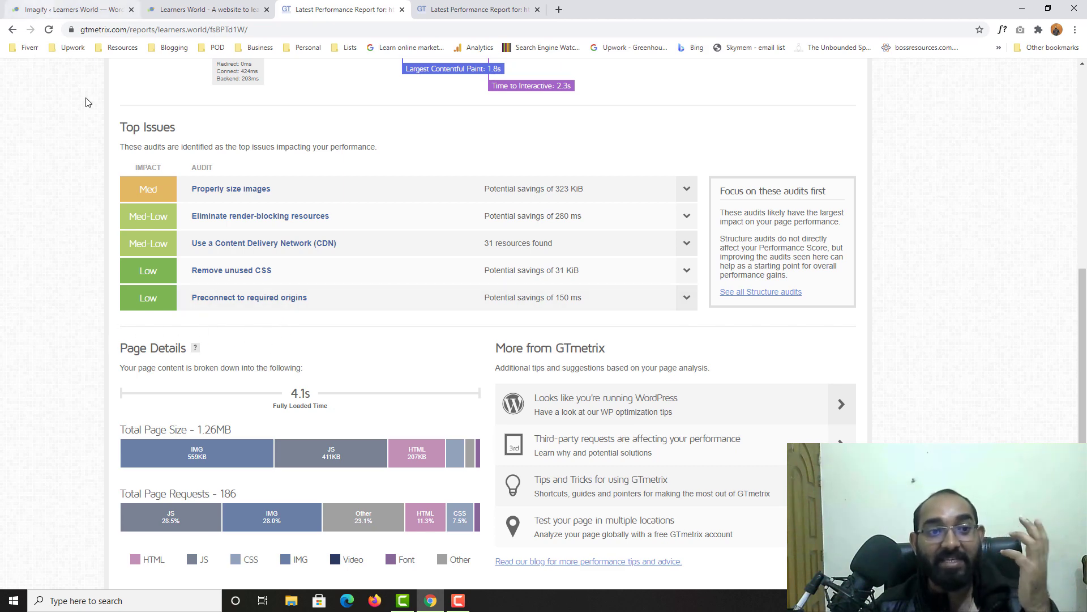
{"action": "left_click", "coordinate": [87, 7]}
{"action": "scroll", "coordinate": [240, 333], "scroll_direction": "down", "scroll_amount": 1}
{"action": "scroll", "coordinate": [221, 287], "scroll_direction": "up", "scroll_amount": 1}
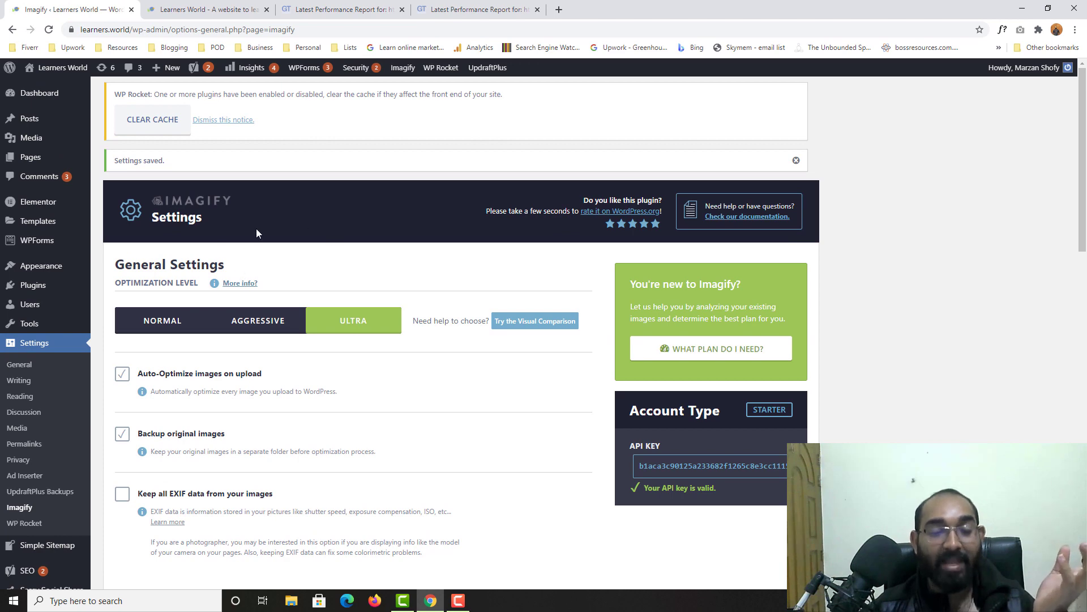
{"action": "left_click", "coordinate": [367, 4]}
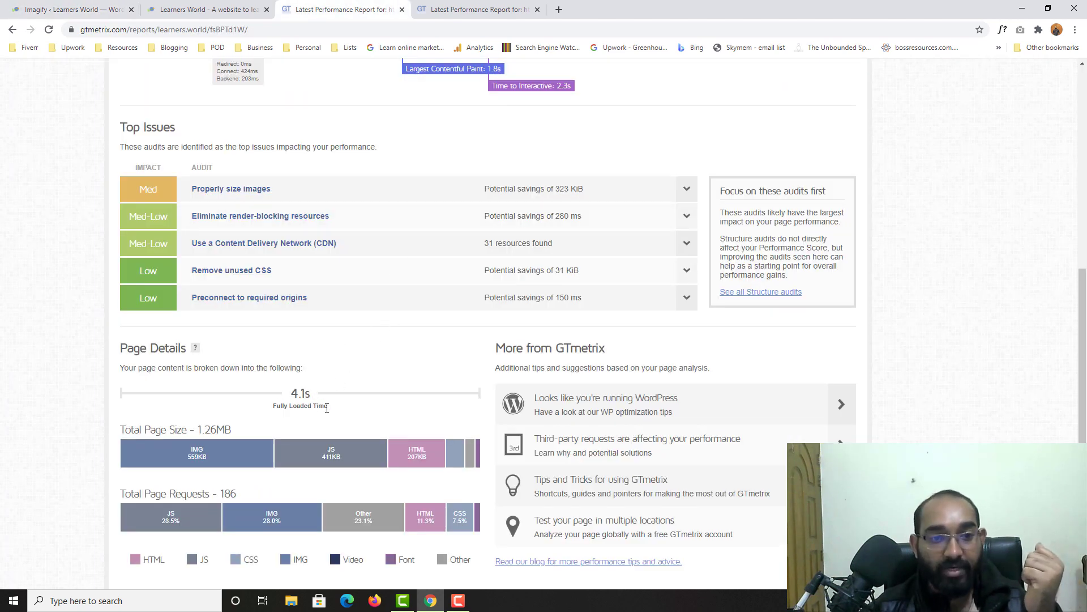
{"action": "left_click", "coordinate": [491, 5]}
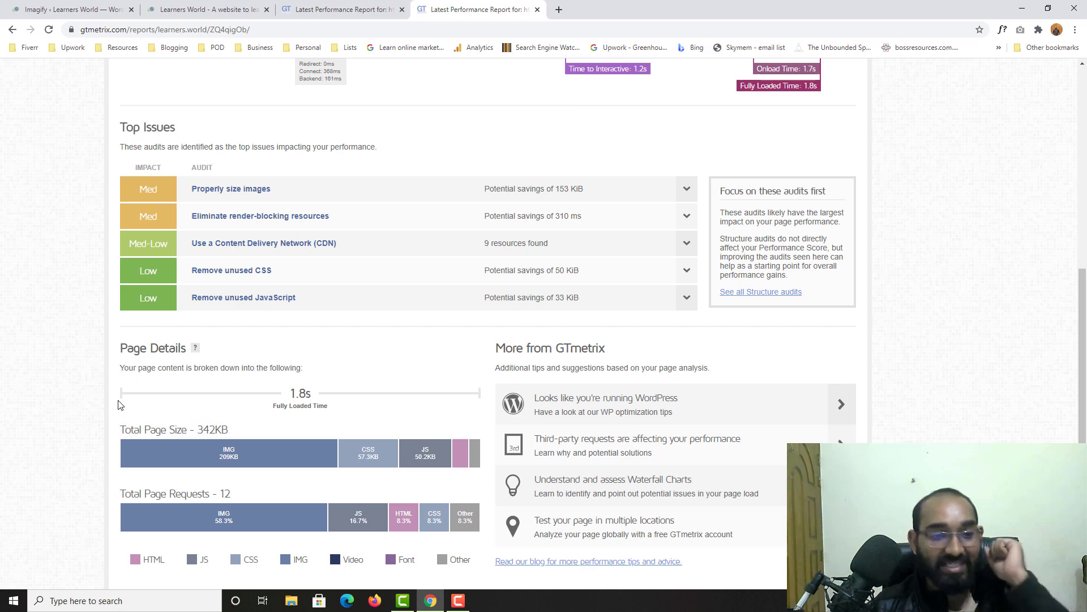
{"action": "scroll", "coordinate": [95, 428], "scroll_direction": "down", "scroll_amount": 1}
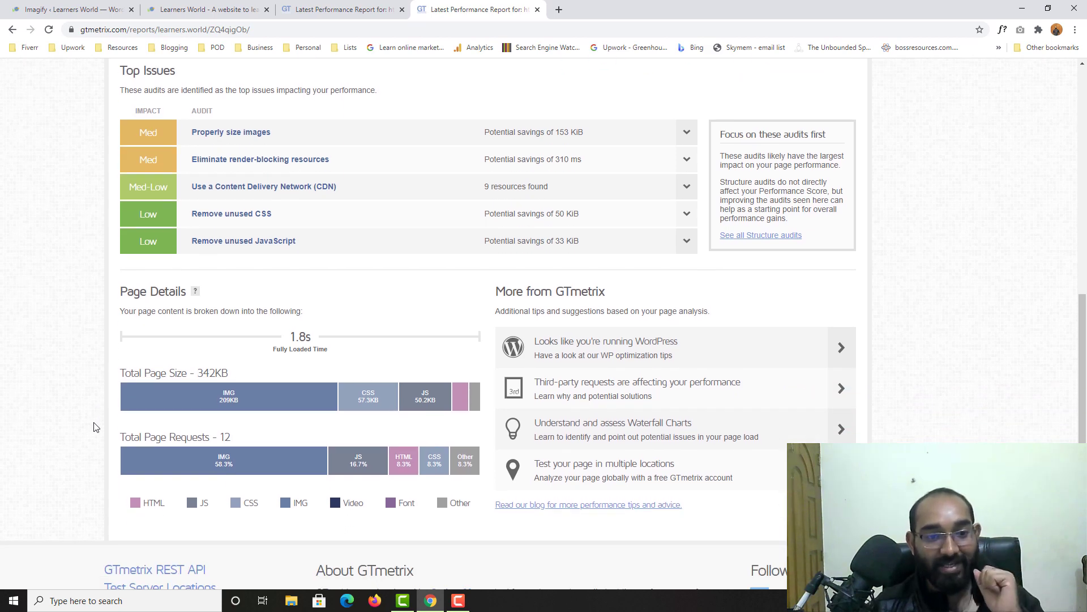
{"action": "mouse_move", "coordinate": [211, 471]}
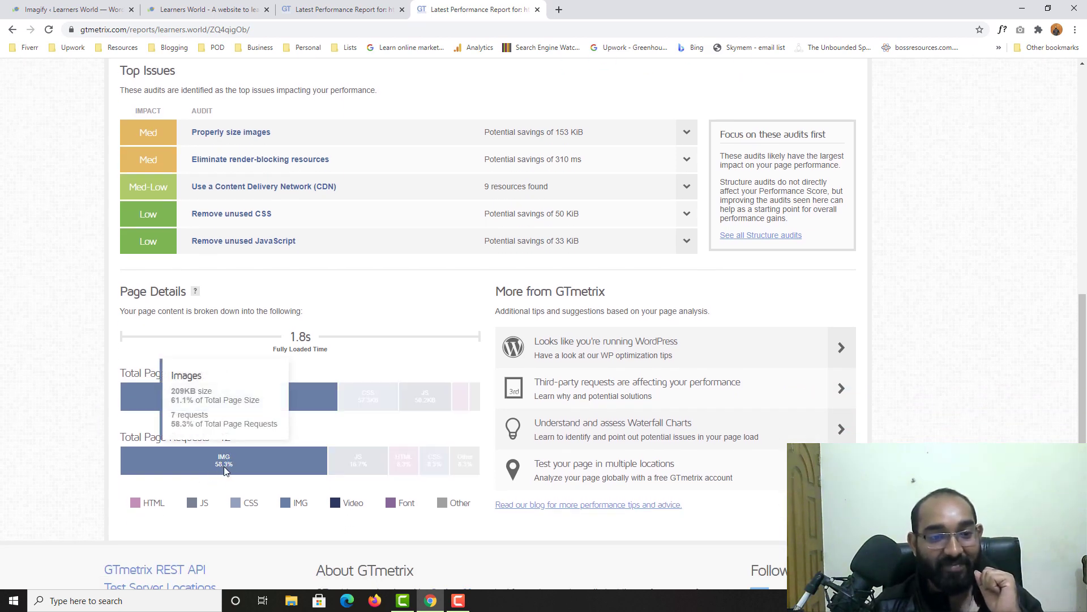
{"action": "mouse_move", "coordinate": [355, 460]}
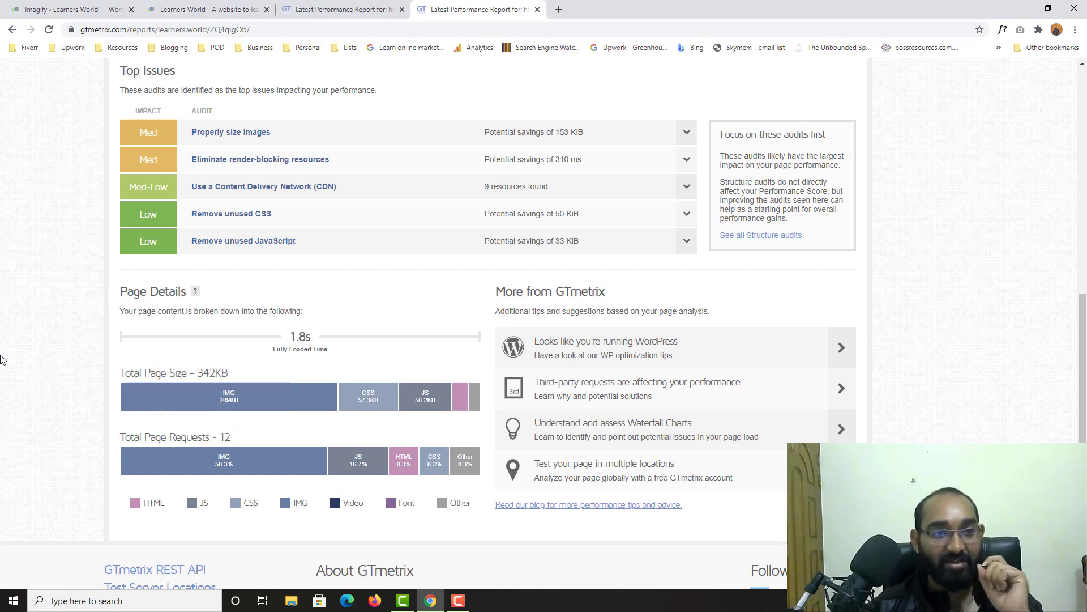
{"action": "scroll", "coordinate": [2, 362], "scroll_direction": "up", "scroll_amount": 5}
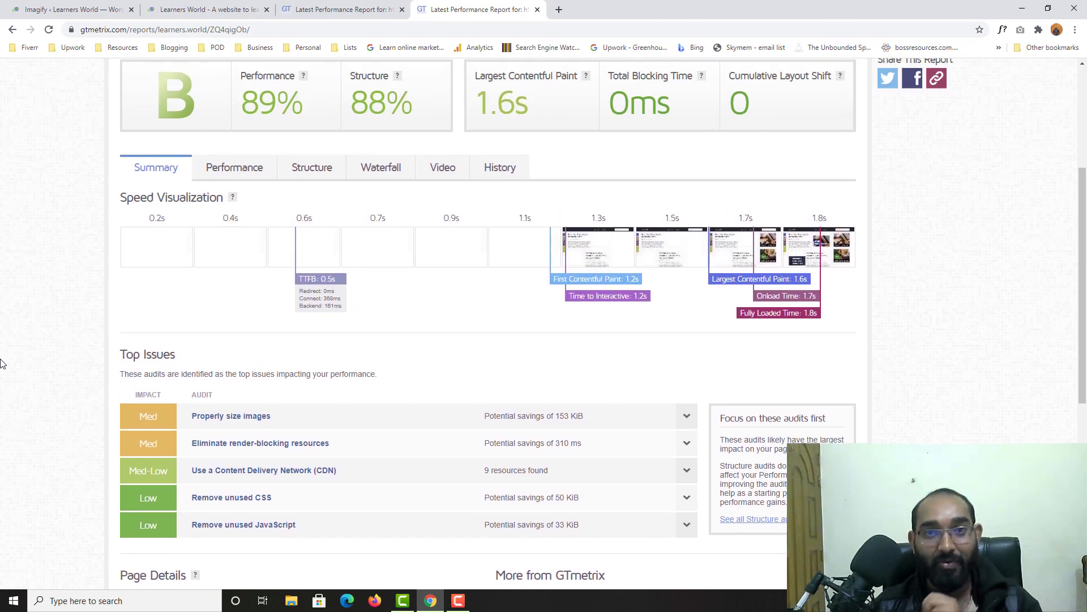
{"action": "scroll", "coordinate": [2, 362], "scroll_direction": "up", "scroll_amount": 4}
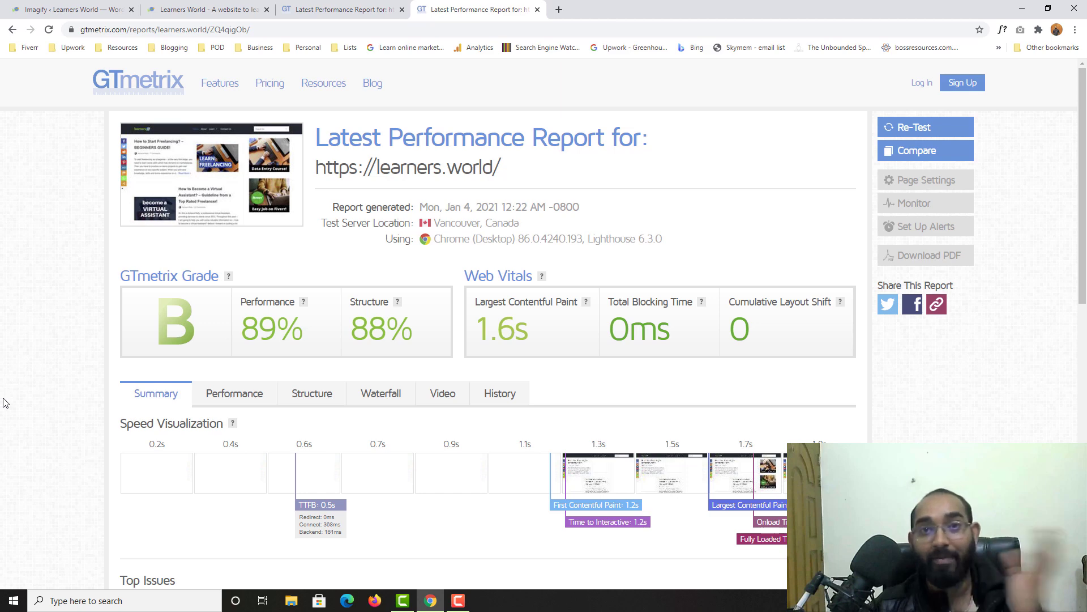